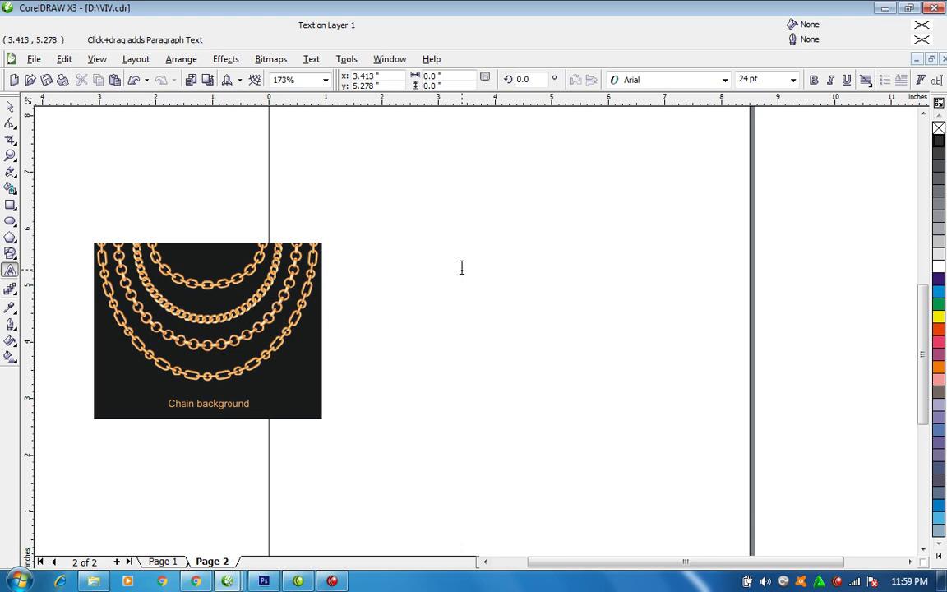
# Add artistic text reading BOLT and NECKLACE on two lines in the empty page area beside the chain image
pyautogui.click(462, 268)
pyautogui.write('BOLT')
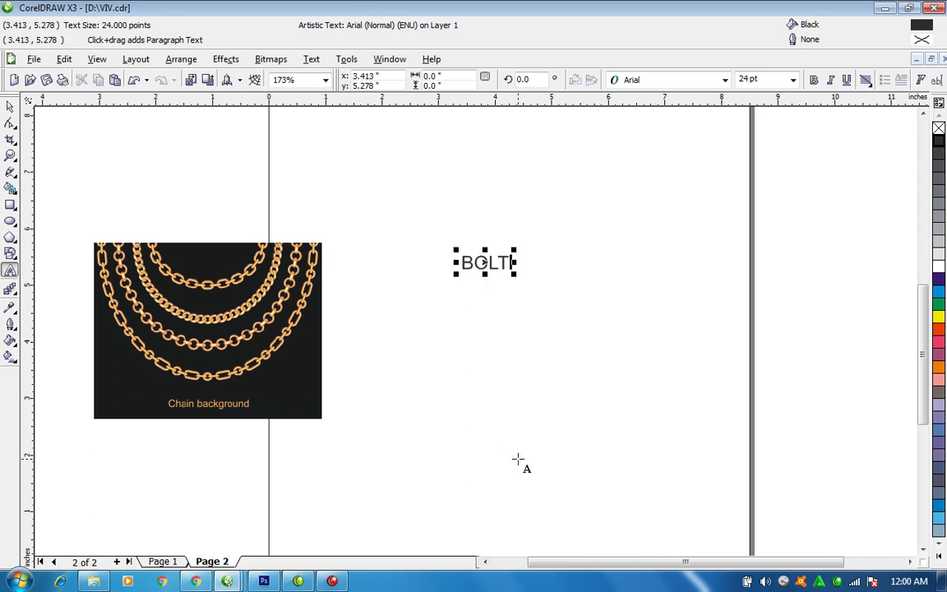
pyautogui.press('Return')
pyautogui.write('B')
pyautogui.press('BackSpace')
pyautogui.write('NECT')
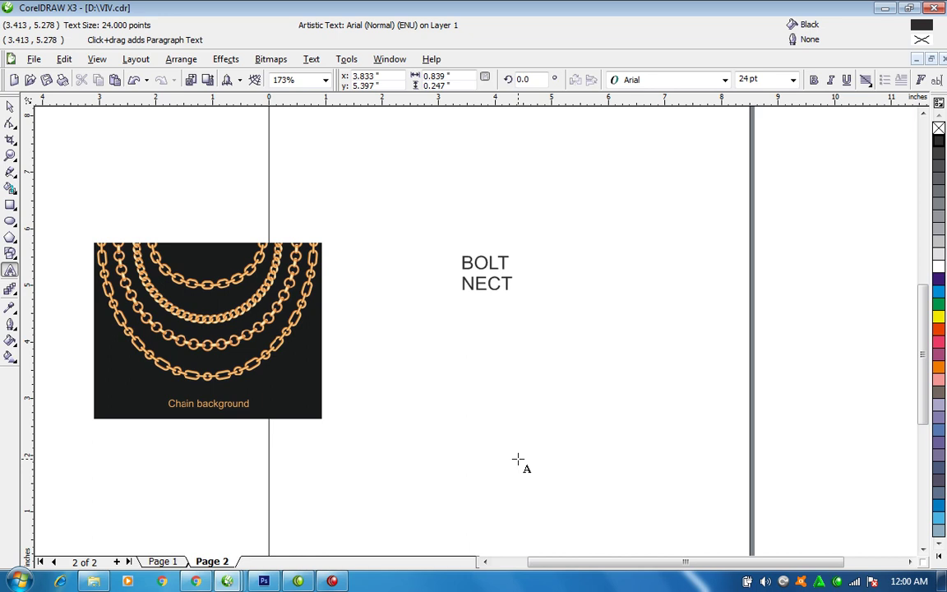
pyautogui.press('BackSpace')
pyautogui.write('KLACE')
# Break the two-line text apart so BOLT and NECKLACE become separate text objects
pyautogui.hotkey('ctrl', 'space')
pyautogui.press('F2')
pyautogui.moveTo(383, 203); pyautogui.dragTo(719, 344)
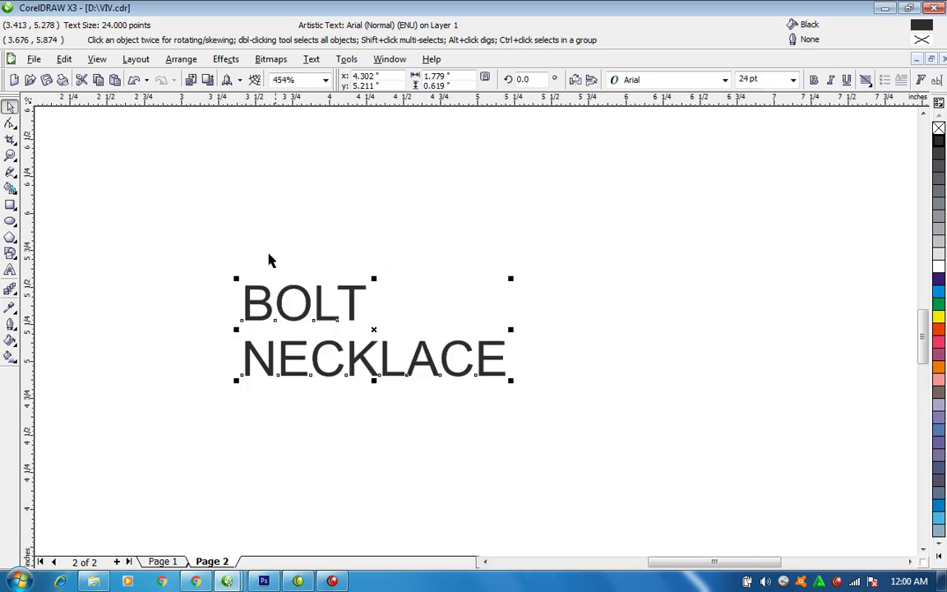
pyautogui.hotkey('ctrl', 'k')
pyautogui.click(375, 319)
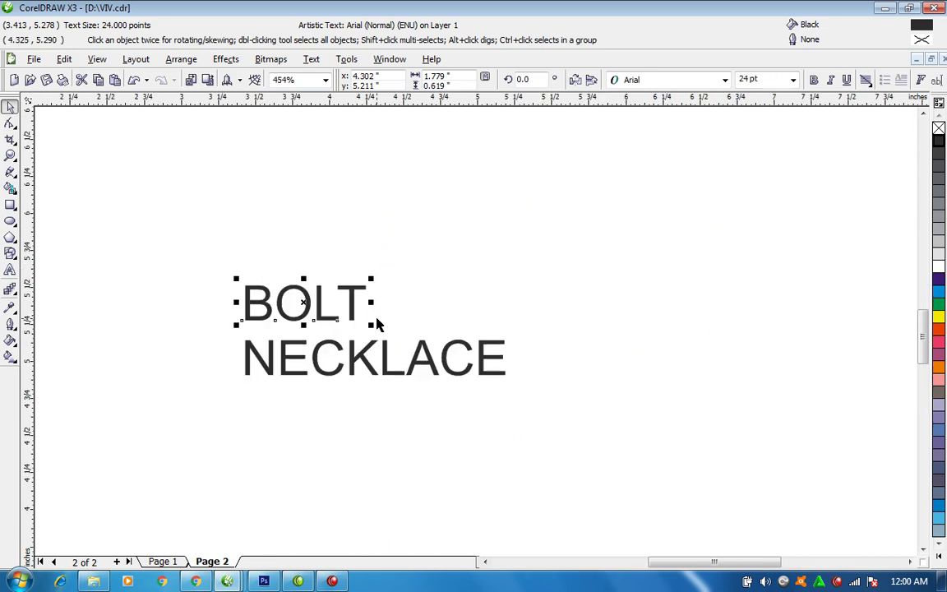
# Set the word BOLT in the Fujiyama2 font and enlarge it to about 64.8 pt above NECKLACE
pyautogui.click(655, 75)
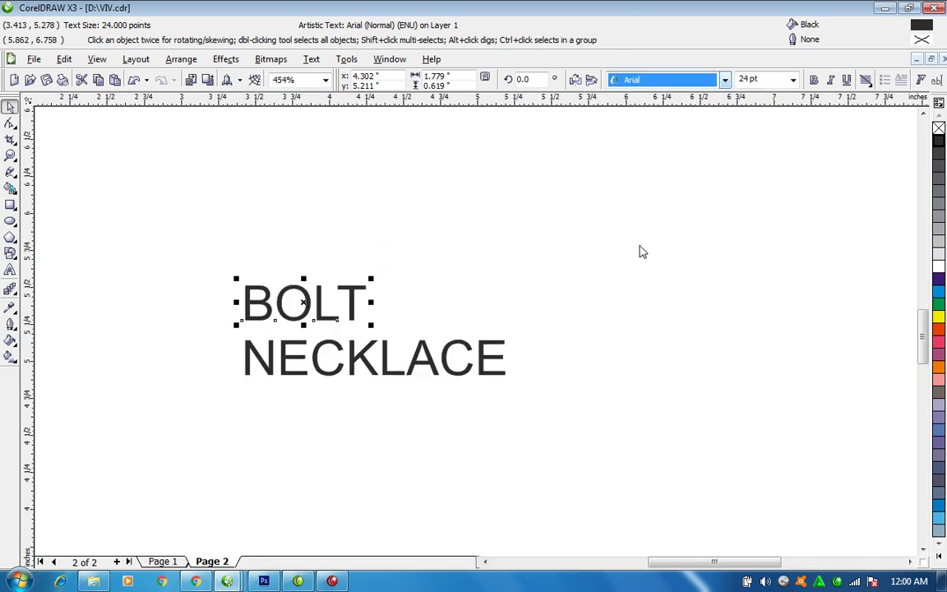
pyautogui.click(651, 112)
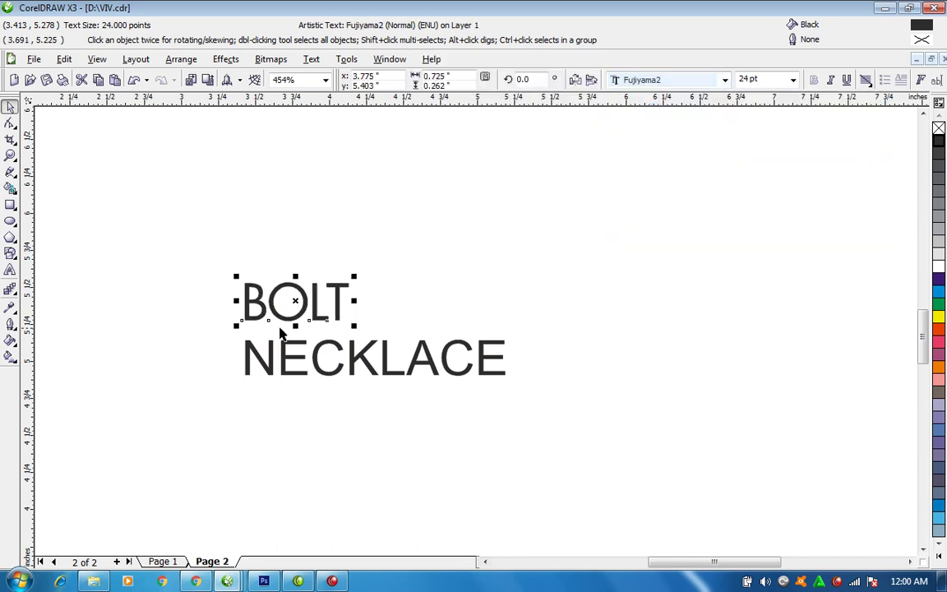
pyautogui.moveTo(357, 274); pyautogui.dragTo(547, 207)
pyautogui.moveTo(502, 231)
pyautogui.mouseDown()
pyautogui.moveTo(491, 247)
pyautogui.moveTo(501, 241)
pyautogui.mouseUp()
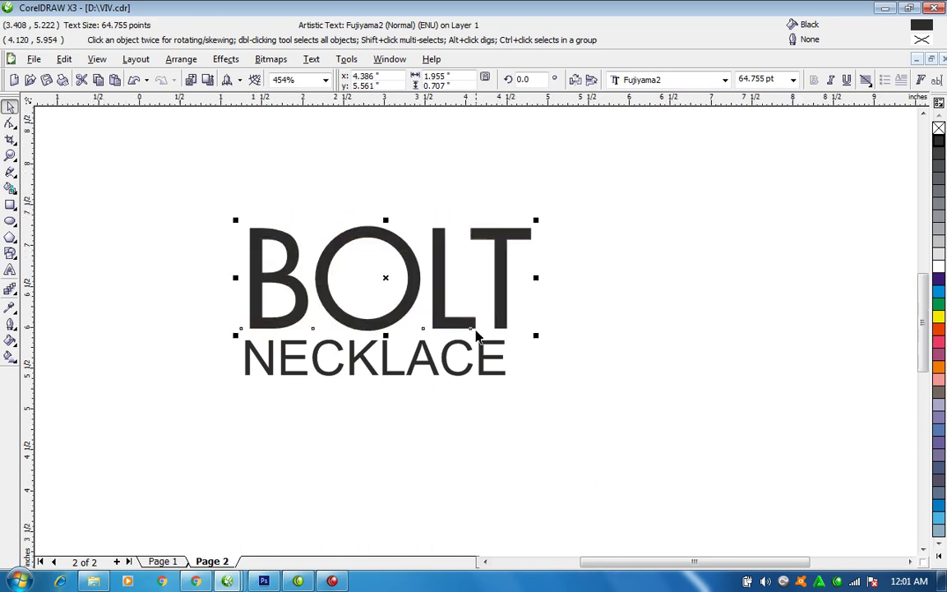
# Duplicate the word BOLT above the original and reduce the copy's text to the single letter B
pyautogui.press('F3')
pyautogui.press('F2')
pyautogui.moveTo(335, 139); pyautogui.dragTo(800, 428)
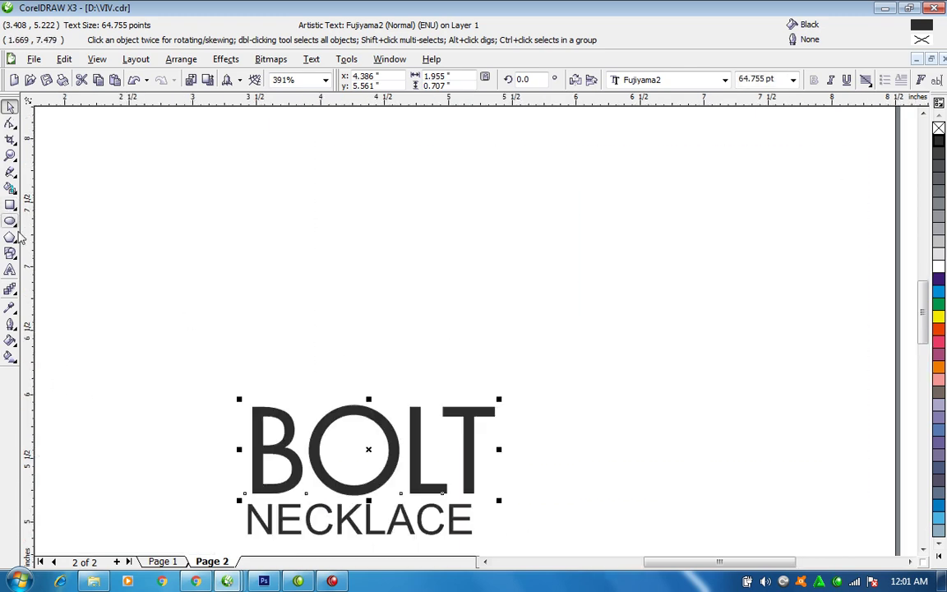
pyautogui.moveTo(284, 431); pyautogui.dragTo(605, 299)
pyautogui.click(400, 311)
pyautogui.doubleClick(400, 311)
pyautogui.write('V')
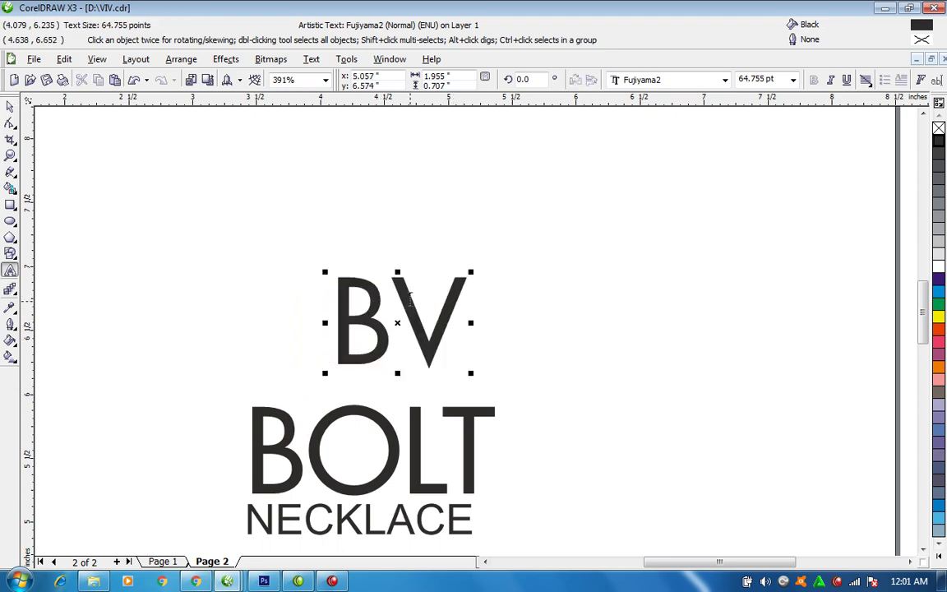
pyautogui.press('BackSpace')
pyautogui.press('BackSpace')
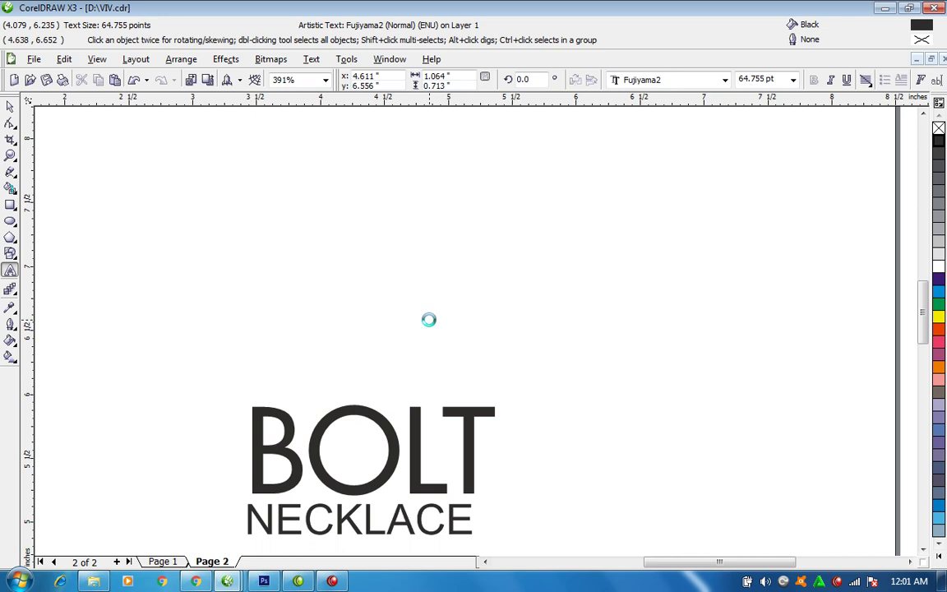
pyautogui.hotkey('ctrl', 'z')
pyautogui.press('BackSpace')
# Draw a rectangle about 0.229 by 0.07 in across the B's top bar and add a 0.057 in high copy directly beneath it
pyautogui.hotkey('ctrl', 'space')
pyautogui.press('F2')
pyautogui.moveTo(296, 260); pyautogui.dragTo(444, 363)
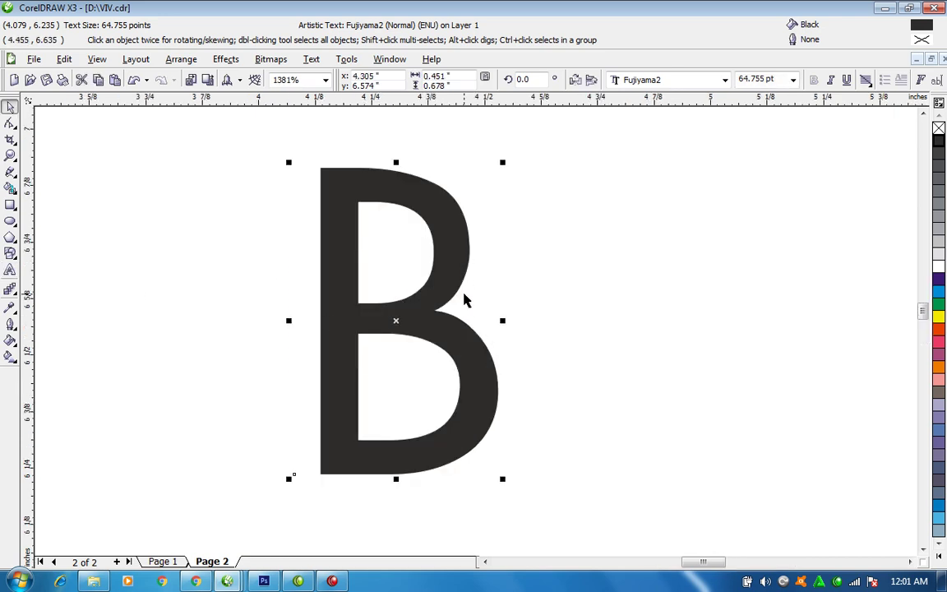
pyautogui.click(10, 205)
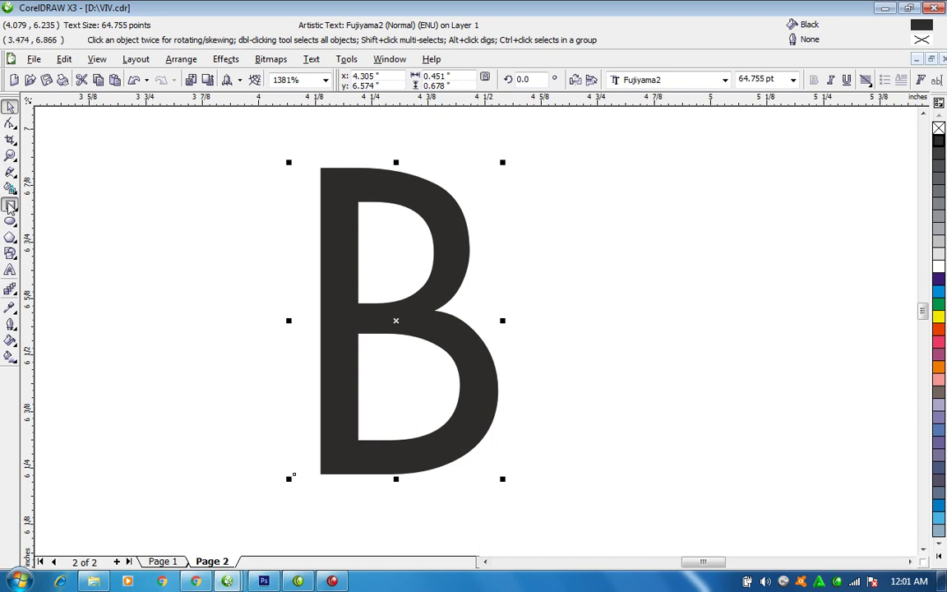
pyautogui.moveTo(271, 168); pyautogui.dragTo(376, 201)
pyautogui.press('space')
pyautogui.moveTo(322, 160); pyautogui.dragTo(339, 228)
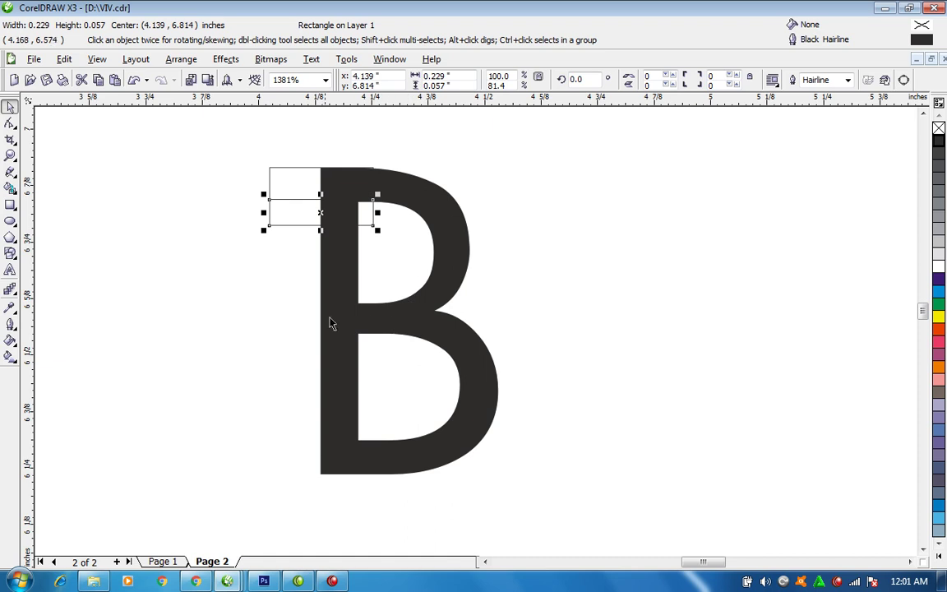
# Cut a gap in the B's stem by trimming with the lower rectangle and deleting it, and fill the upper rectangle black
pyautogui.keyDown('shift'); pyautogui.click(355, 304); pyautogui.keyUp('shift')
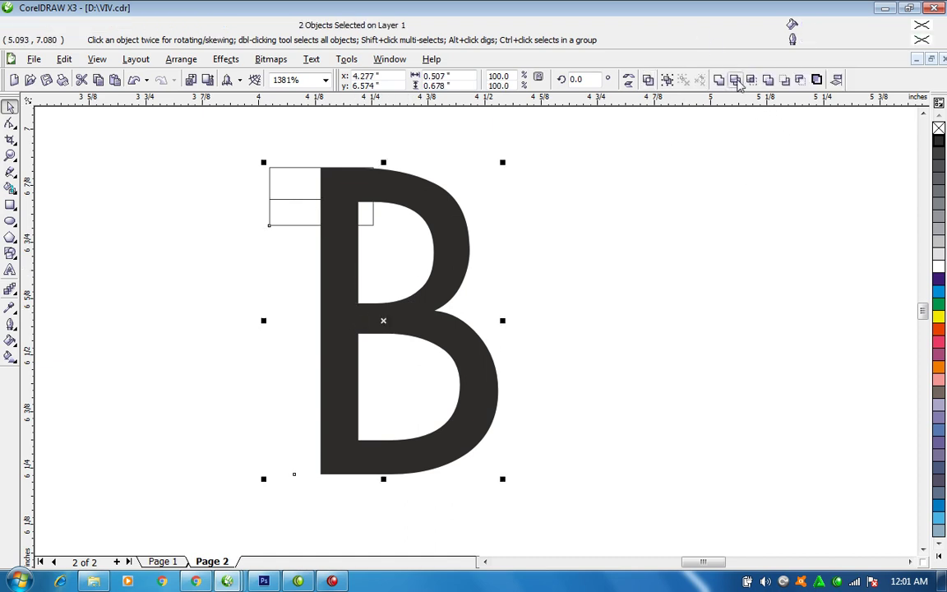
pyautogui.click(735, 80)
pyautogui.click(285, 186)
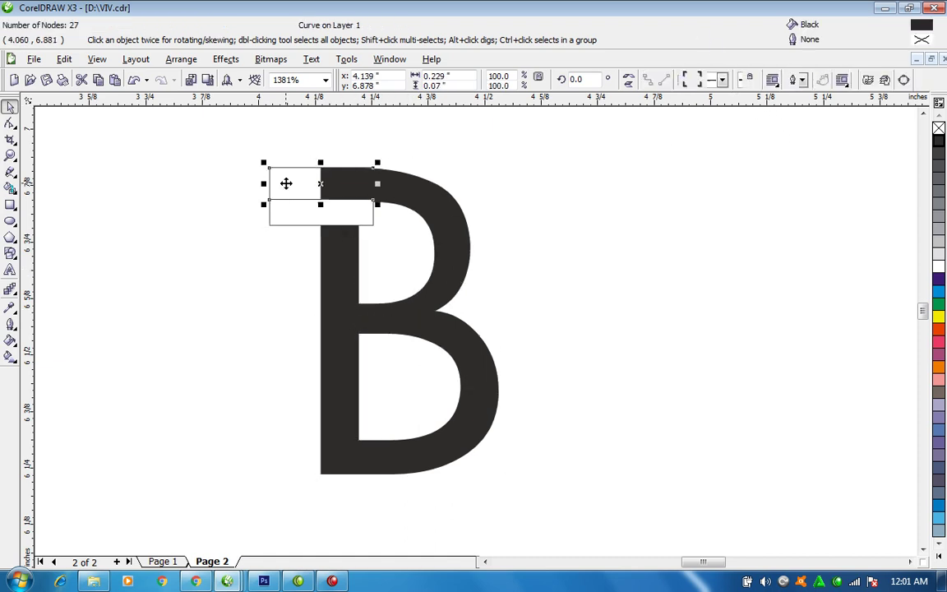
pyautogui.click(938, 141)
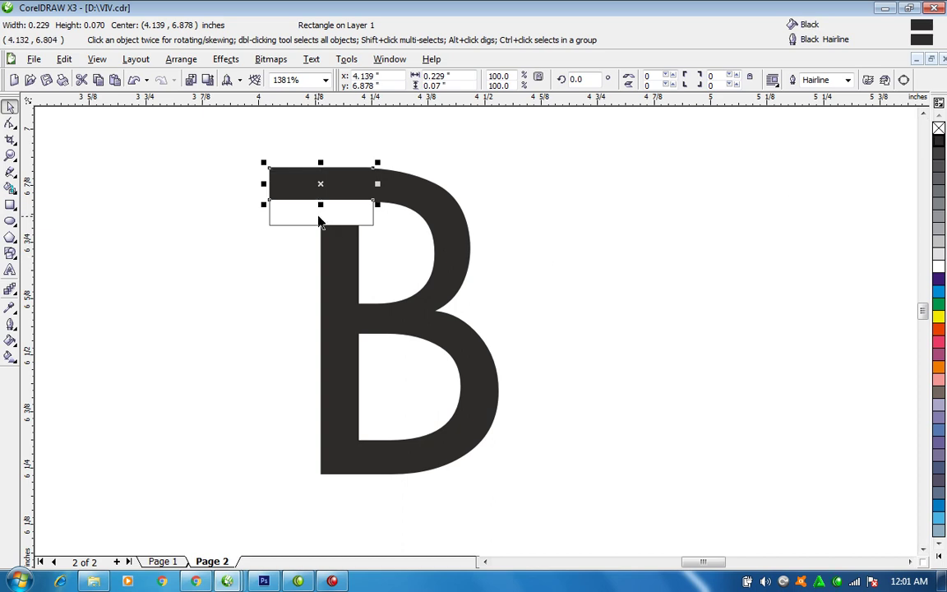
pyautogui.click(320, 221)
pyautogui.press('Delete')
# Shorten the black top bar to 0.21 in wide and delete the surplus nodes on the B's inner upper curve
pyautogui.click(355, 192)
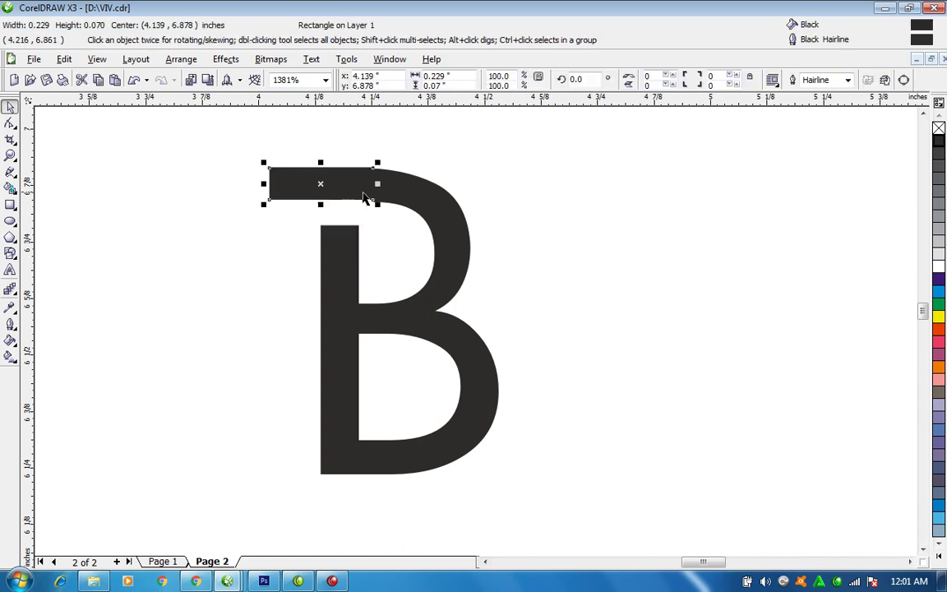
pyautogui.moveTo(379, 184); pyautogui.dragTo(369, 184)
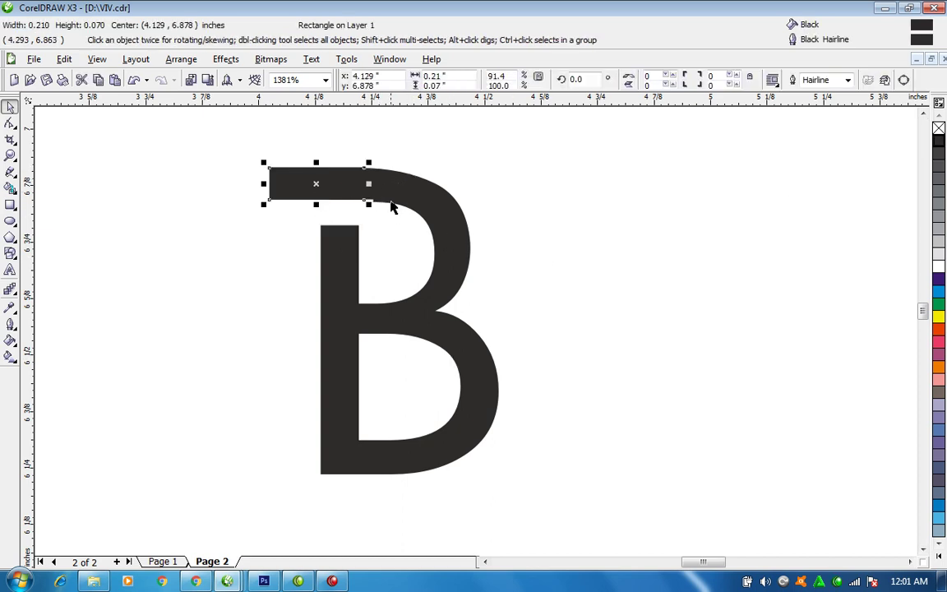
pyautogui.click(373, 210)
pyautogui.press('F10')
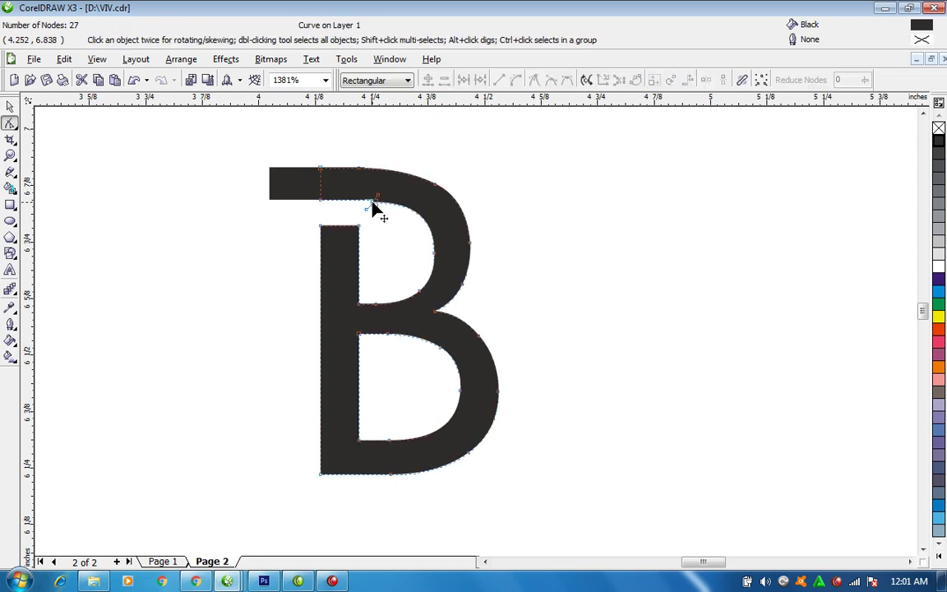
pyautogui.press('Delete')
pyautogui.press('Delete')
pyautogui.press('space')
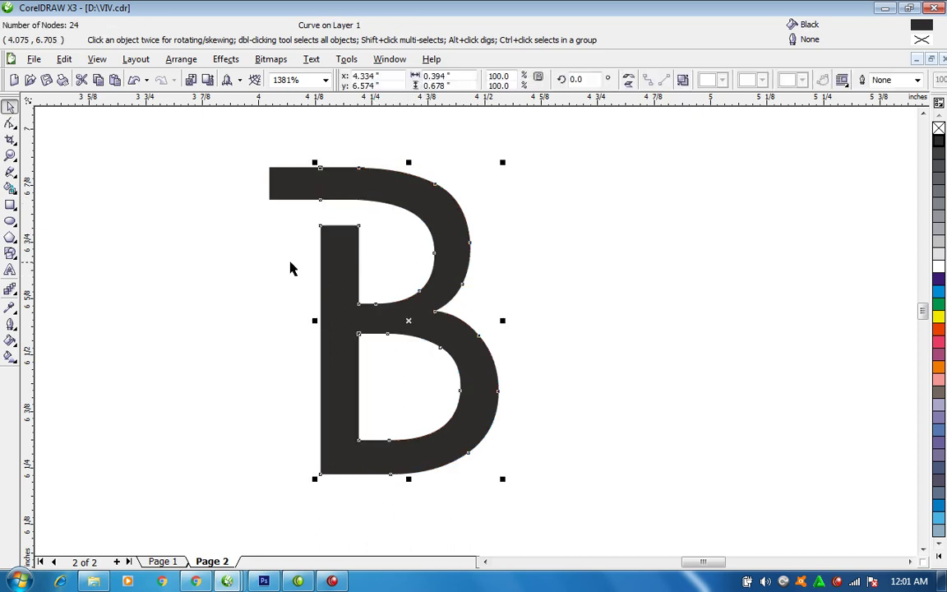
# Make a copy of the black bar rotated to 270° and align both bars by their left and top edges
pyautogui.click(295, 187)
pyautogui.click(295, 187)
pyautogui.moveTo(369, 161); pyautogui.dragTo(342, 238)
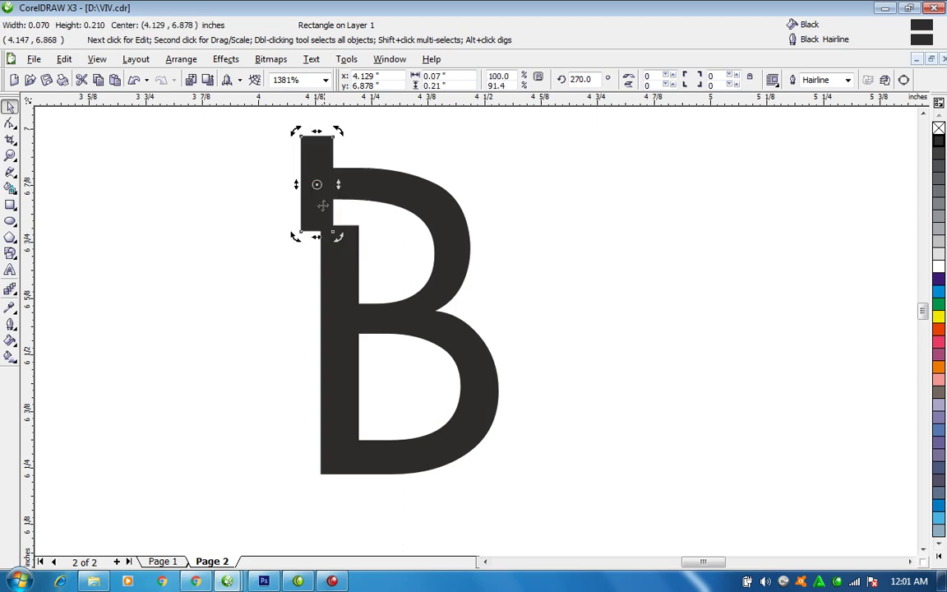
pyautogui.hotkey('ctrl', 'z')
pyautogui.moveTo(370, 168); pyautogui.dragTo(347, 255)
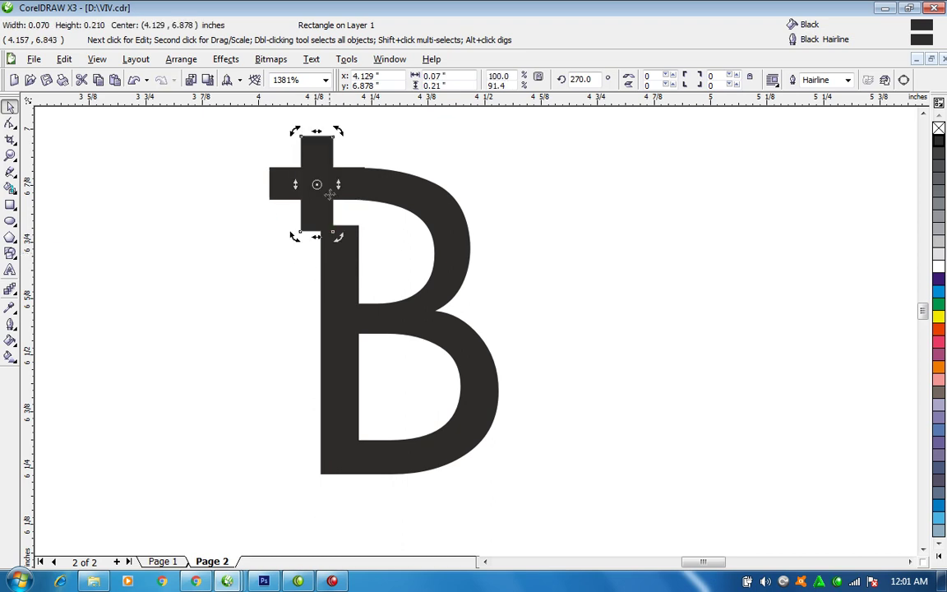
pyautogui.keyDown('shift'); pyautogui.click(283, 183); pyautogui.keyUp('shift')
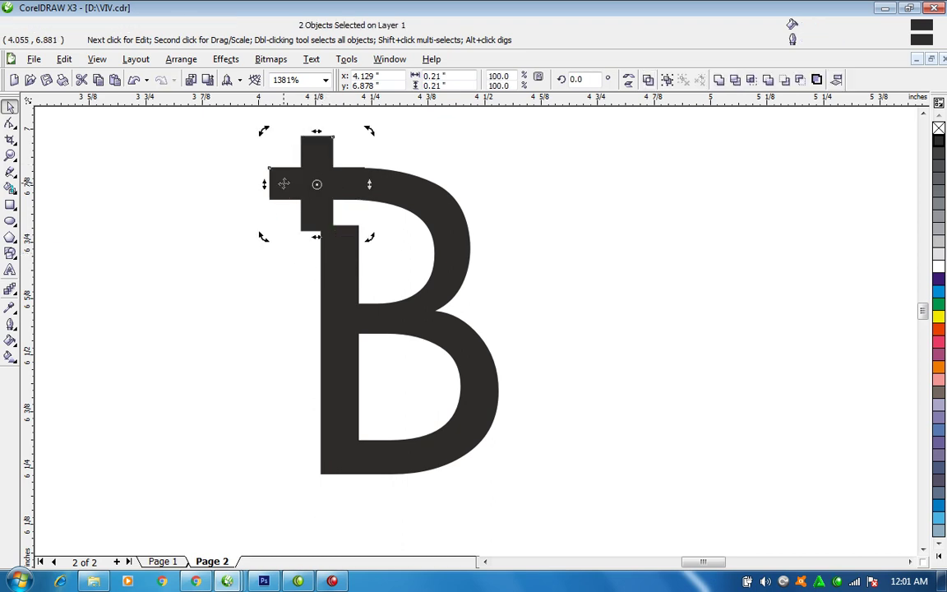
pyautogui.press('l')
pyautogui.press('t')
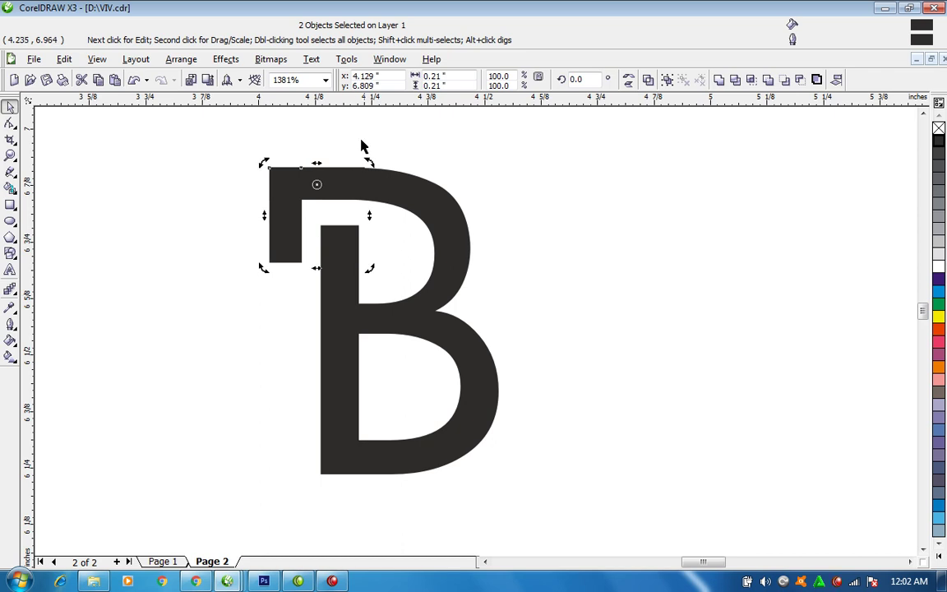
# Stretch the vertical bar downward past the base of the B to about 0.762 in tall
pyautogui.click(302, 244)
pyautogui.click(278, 233)
pyautogui.moveTo(286, 268); pyautogui.dragTo(287, 521)
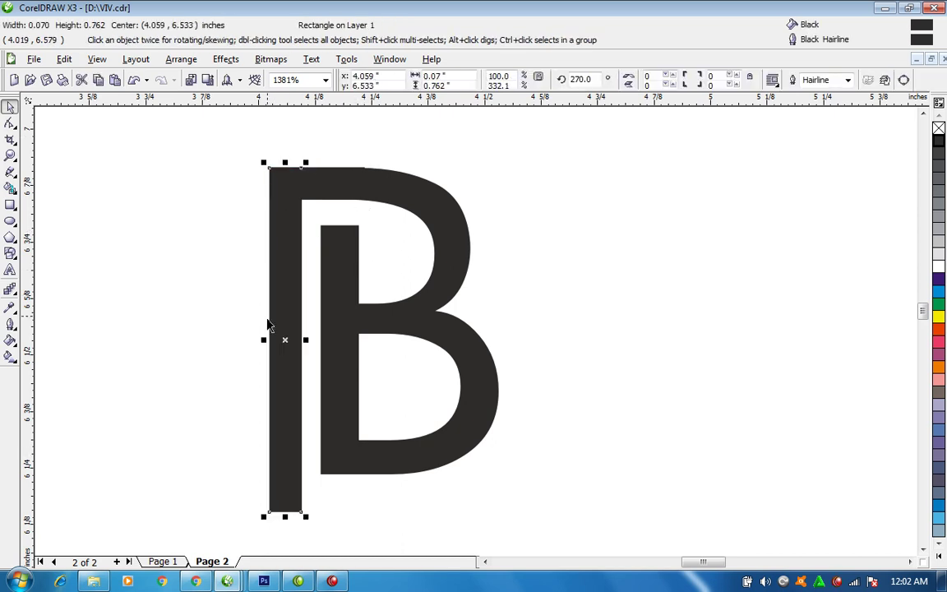
# Copy the horizontal bar down to the foot of the vertical bar to form an L around the B
pyautogui.moveTo(332, 193); pyautogui.dragTo(338, 508)
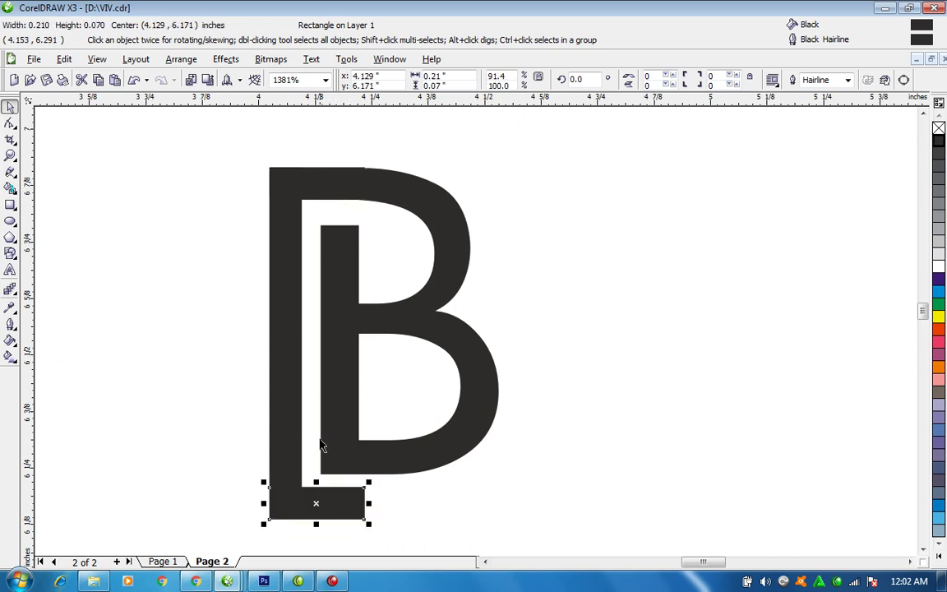
pyautogui.click(289, 444)
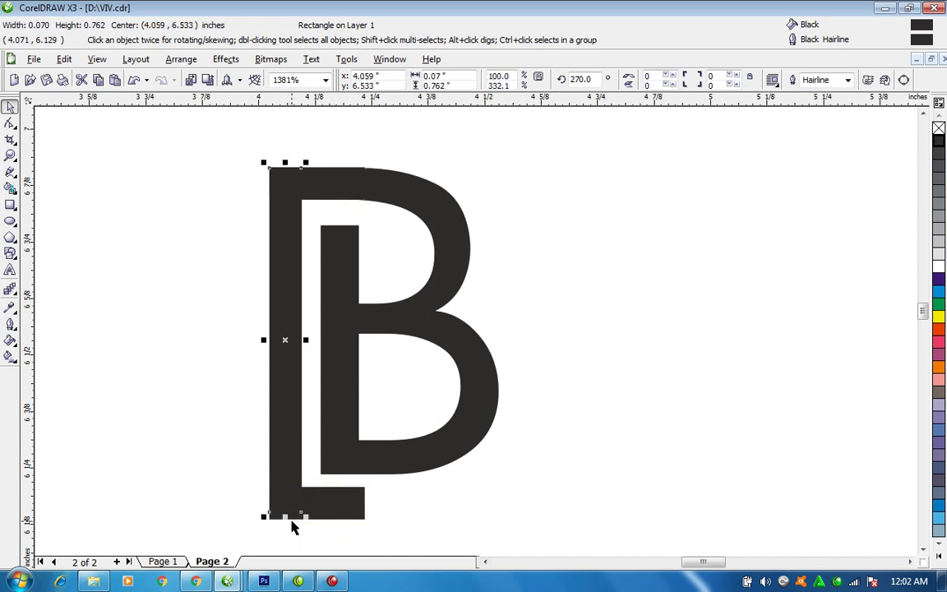
pyautogui.moveTo(287, 519); pyautogui.dragTo(293, 523)
pyautogui.click(321, 503)
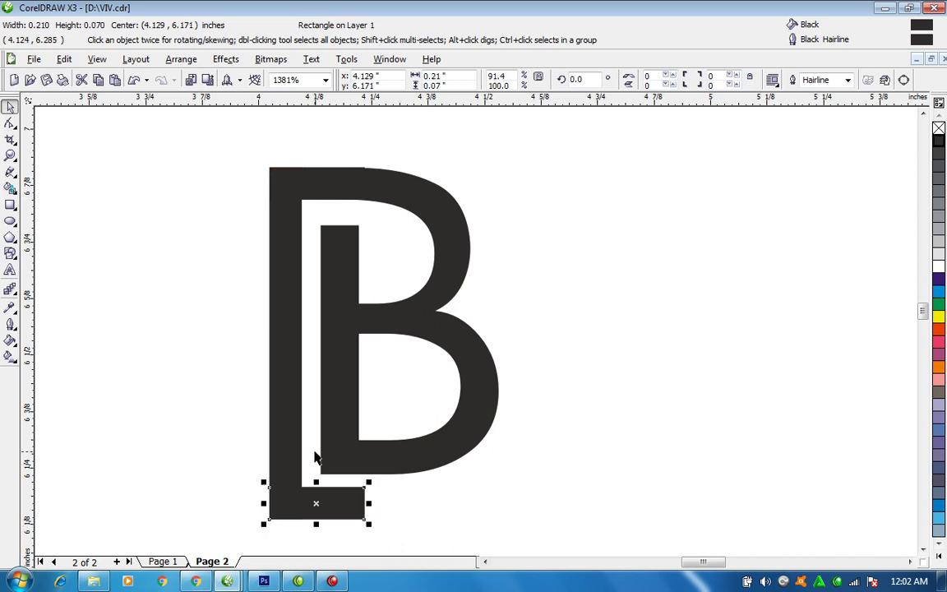
pyautogui.keyDown('shift'); pyautogui.click(287, 431); pyautogui.keyUp('shift')
pyautogui.click(605, 433)
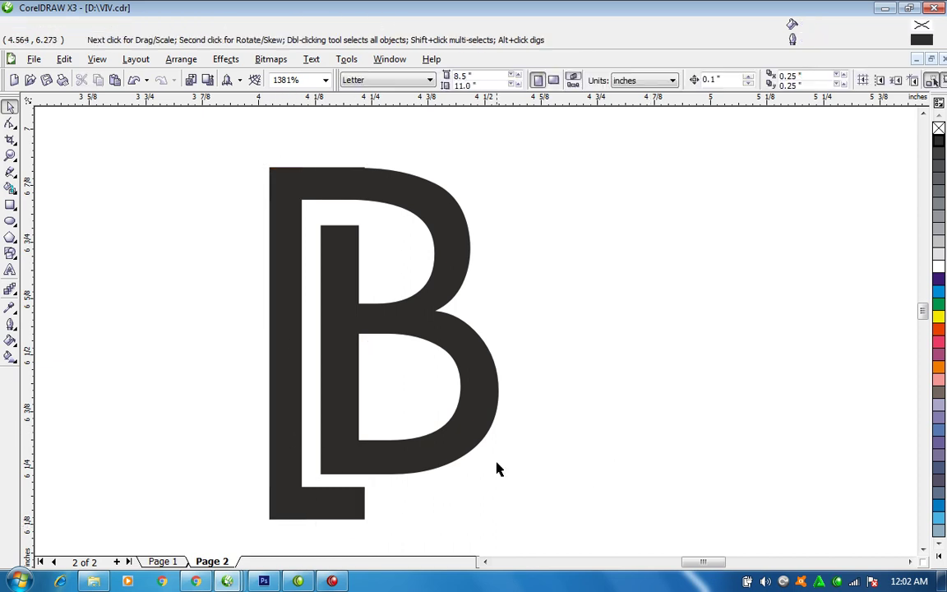
pyautogui.click(340, 503)
pyautogui.click(451, 416)
pyautogui.click(465, 409)
pyautogui.moveTo(468, 390); pyautogui.dragTo(534, 393)
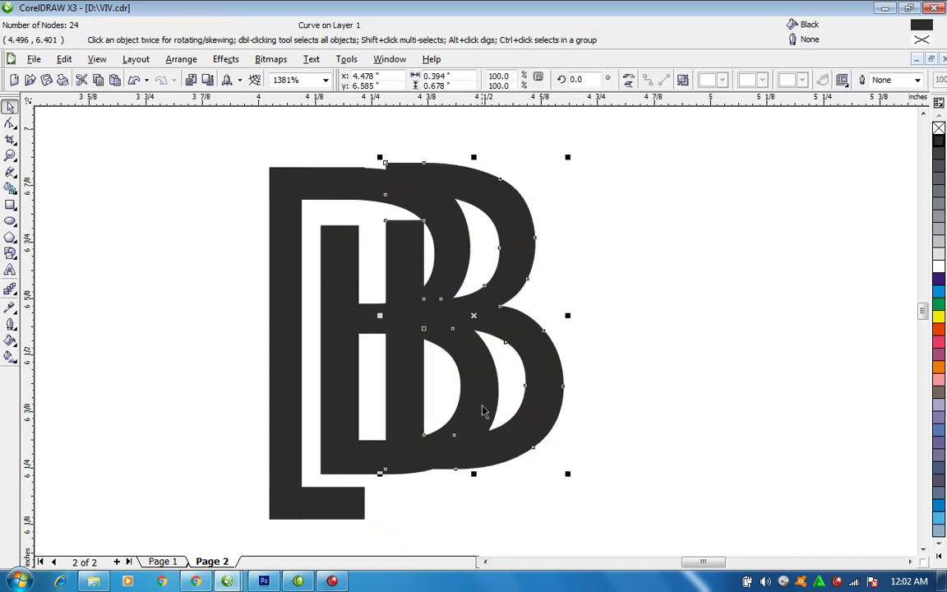
pyautogui.hotkey('ctrl', 'z')
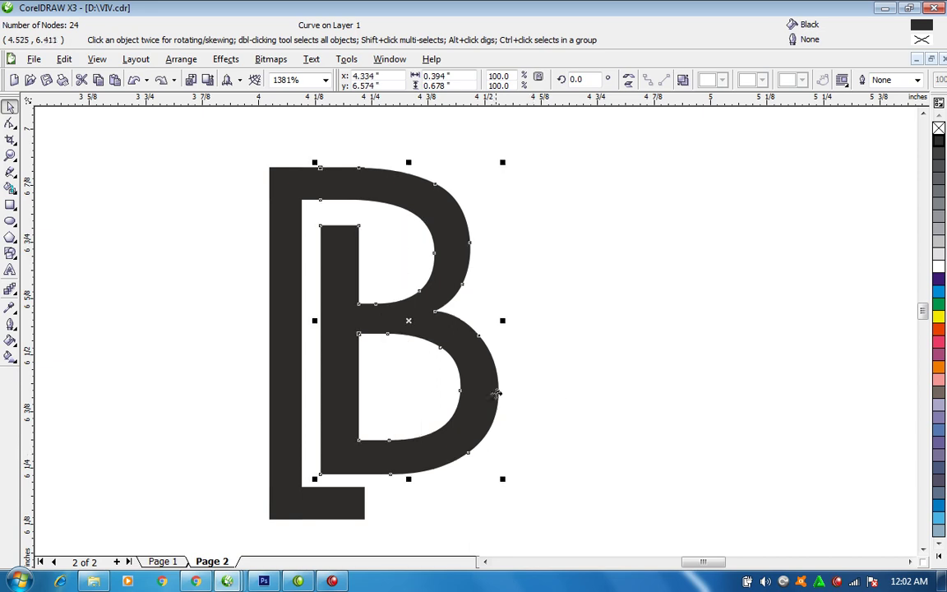
pyautogui.moveTo(504, 478); pyautogui.dragTo(532, 526)
pyautogui.moveTo(458, 352); pyautogui.dragTo(549, 375)
pyautogui.press('Delete')
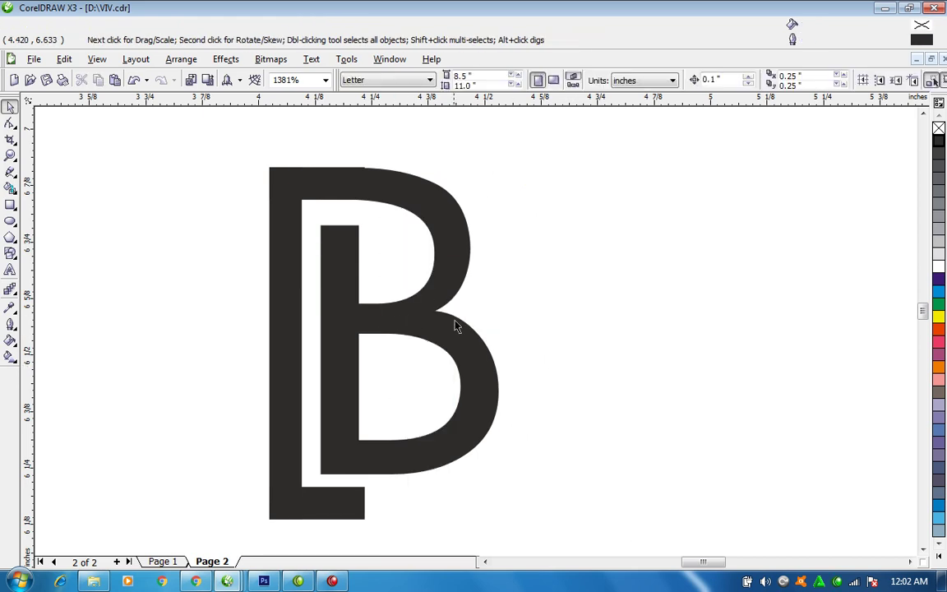
# Draw an unfilled rectangle about 0.816 by 0.971 in enclosing the whole LB monogram
pyautogui.click(10, 205)
pyautogui.moveTo(202, 132); pyautogui.dragTo(570, 546)
pyautogui.press('space')
pyautogui.click(673, 258)
pyautogui.click(411, 188)
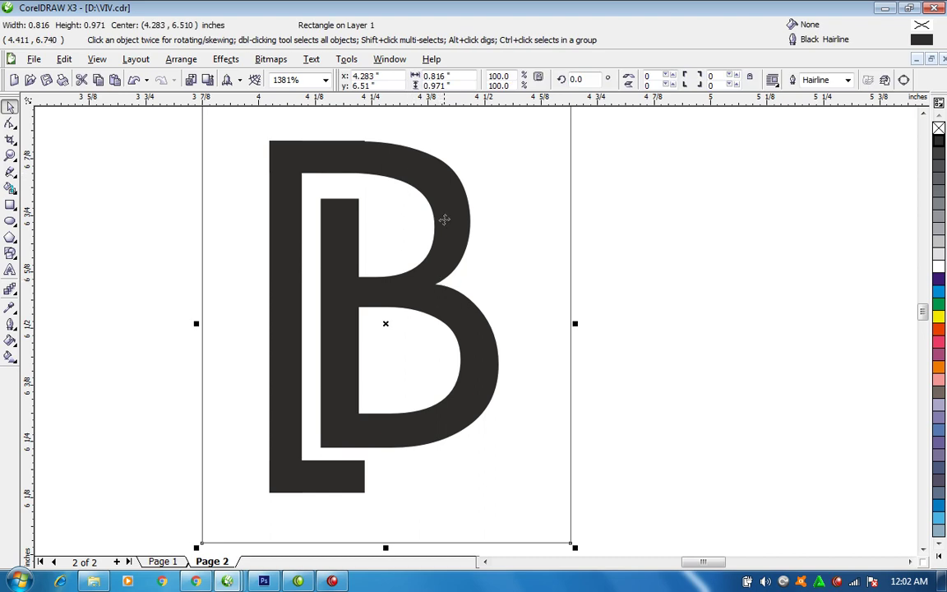
# Trim the enclosing rectangle with the B shape
pyautogui.click(445, 224)
pyautogui.keyDown('shift'); pyautogui.click(571, 258); pyautogui.keyUp('shift')
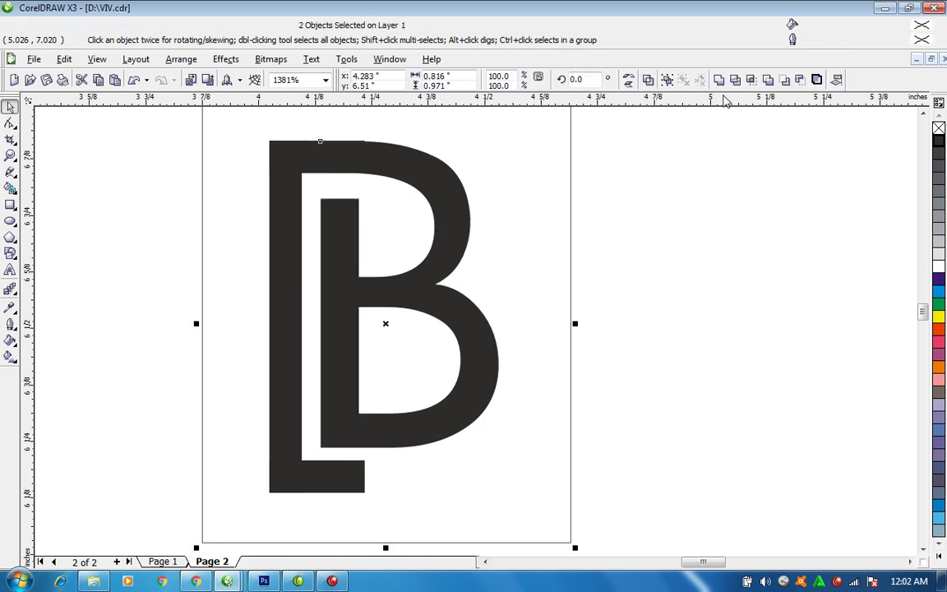
pyautogui.click(737, 82)
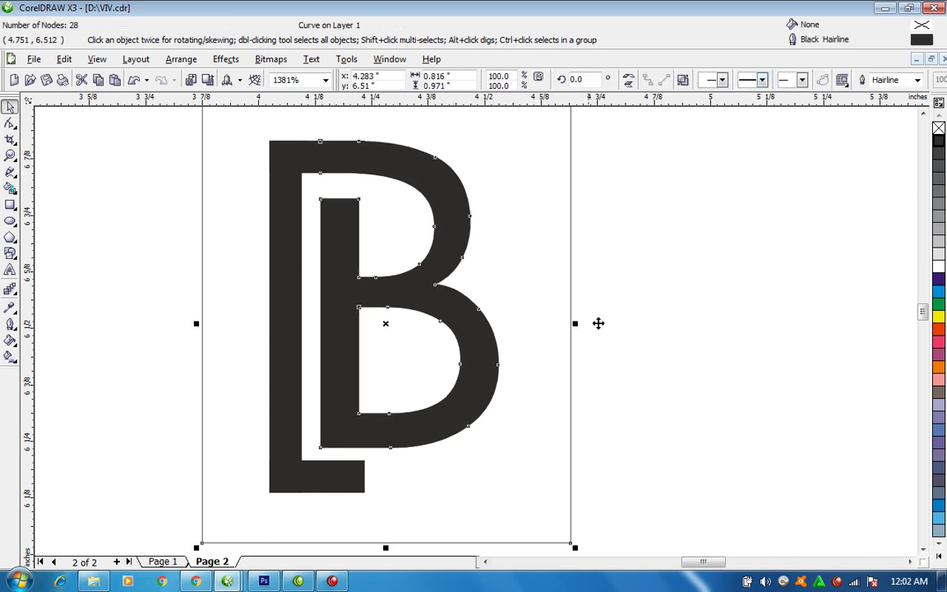
# Place a copy of the B shape alone in the empty area to the right of the LB monogram
pyautogui.click(549, 352)
pyautogui.click(531, 269)
pyautogui.press('F3')
pyautogui.moveTo(491, 288); pyautogui.dragTo(123, 292)
pyautogui.moveTo(447, 328); pyautogui.dragTo(704, 339)
pyautogui.rightClick(704, 340)
pyautogui.press('F2')
pyautogui.moveTo(589, 195); pyautogui.dragTo(789, 437)
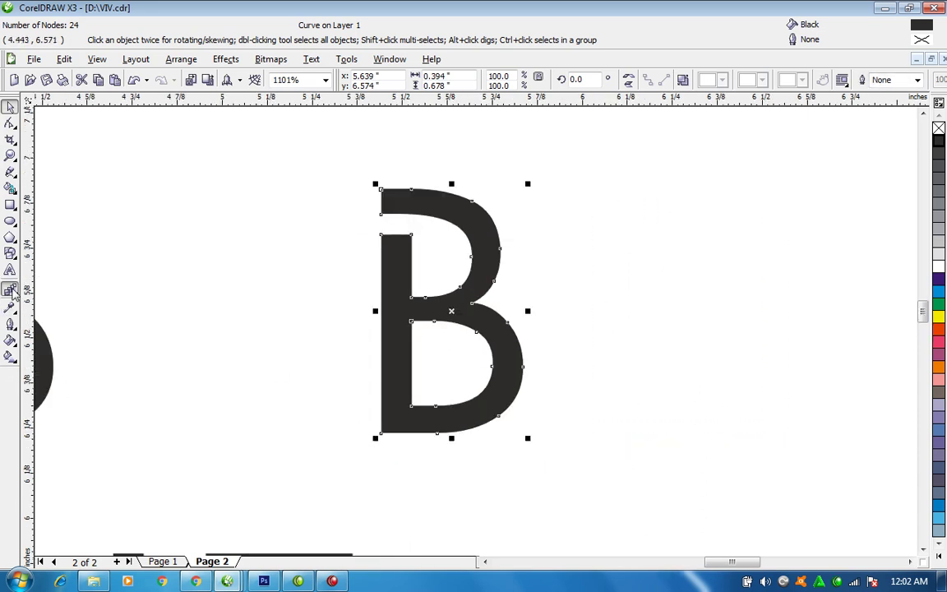
# Apply a one-step outside contour with a 0.1 in offset to the copied B
pyautogui.click(10, 288)
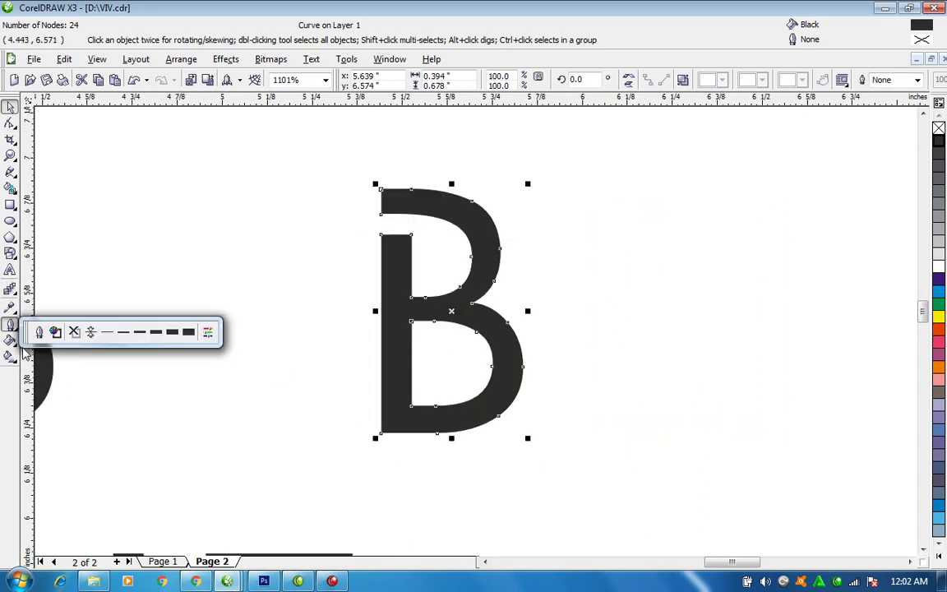
pyautogui.click(12, 288)
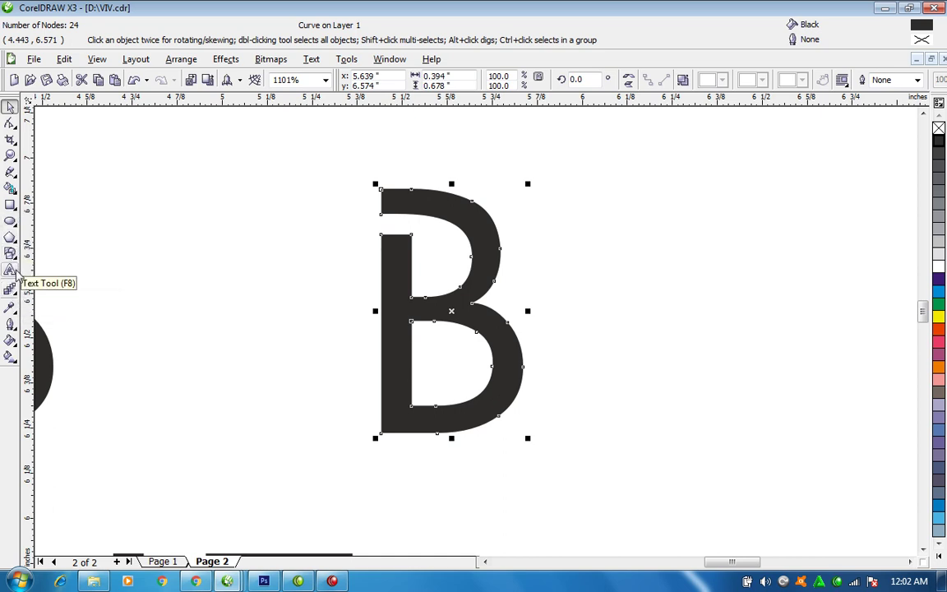
pyautogui.moveTo(12, 339)
pyautogui.moveTo(10, 287)
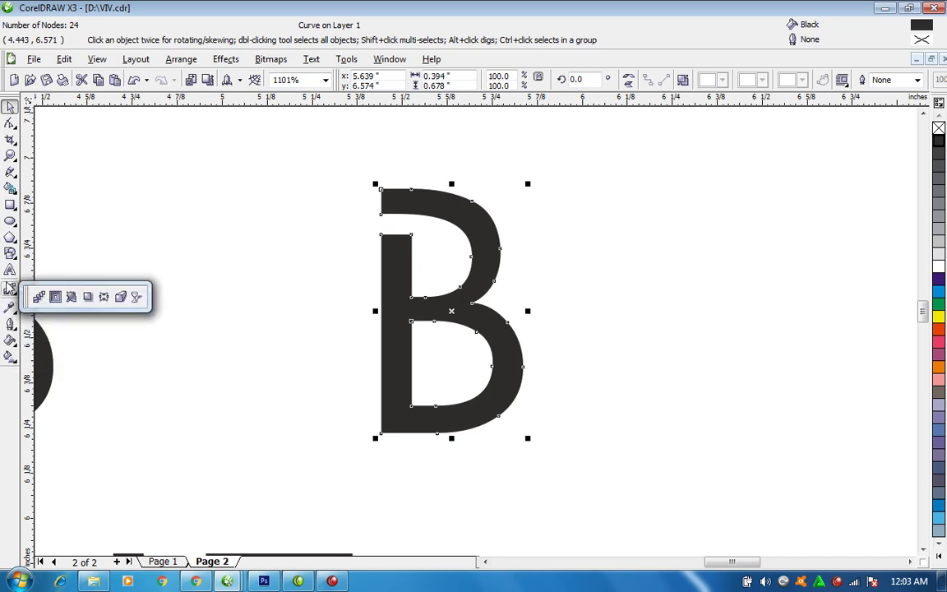
pyautogui.click(55, 296)
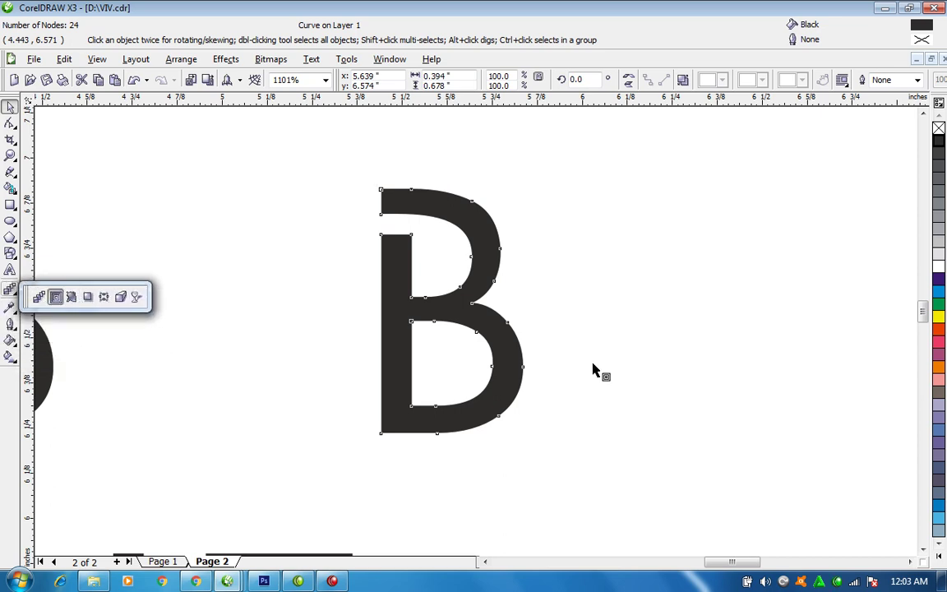
pyautogui.click(502, 426)
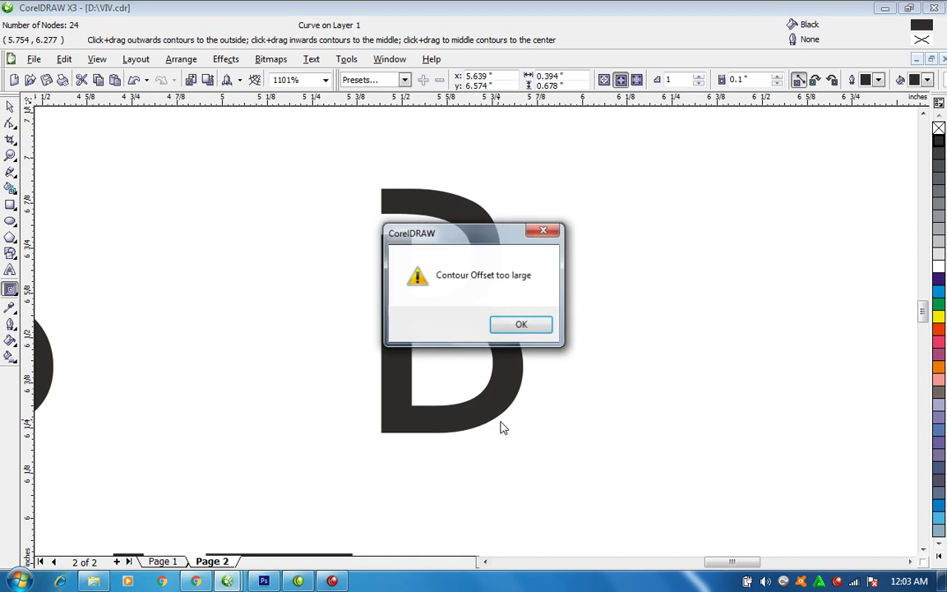
pyautogui.click(528, 323)
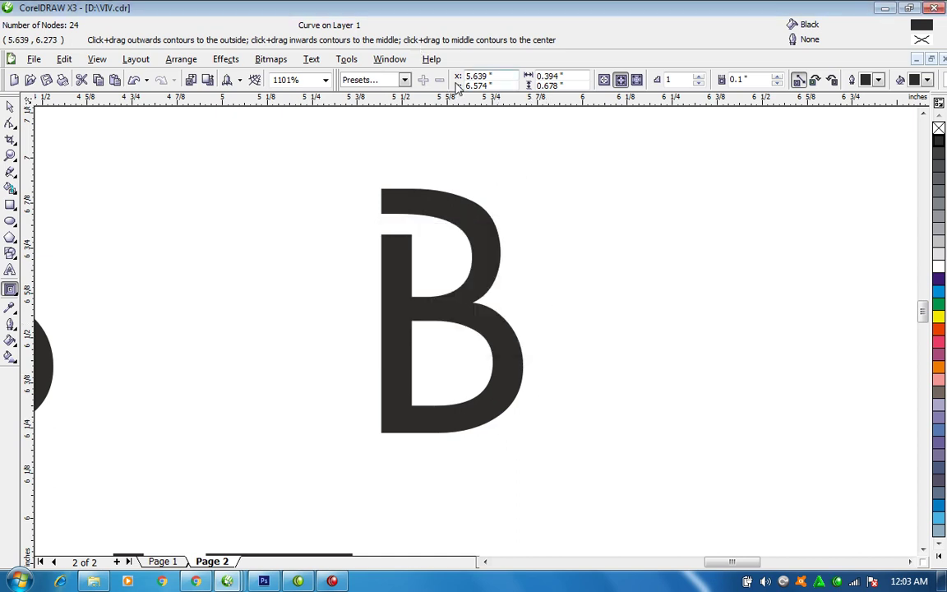
pyautogui.click(604, 81)
pyautogui.click(541, 326)
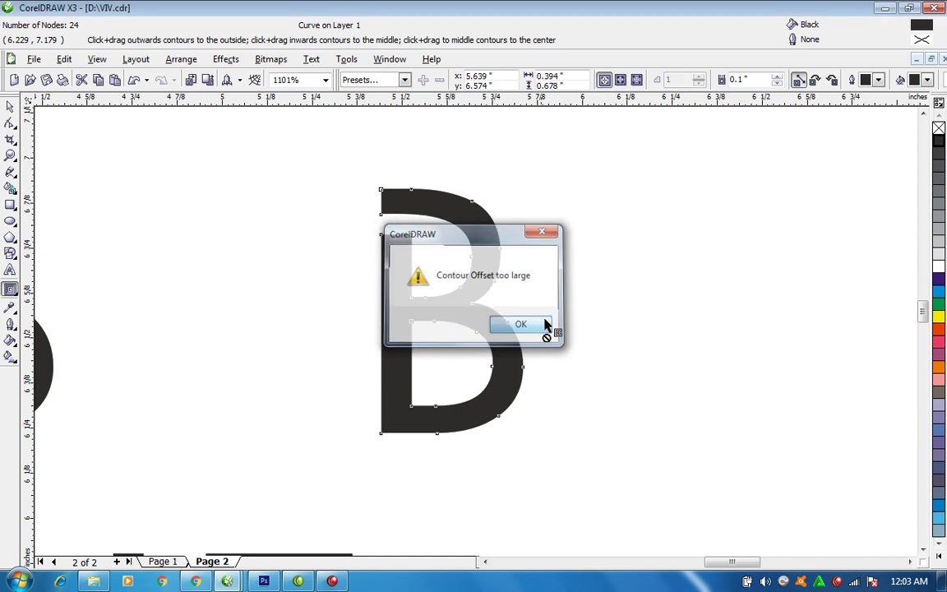
pyautogui.click(637, 80)
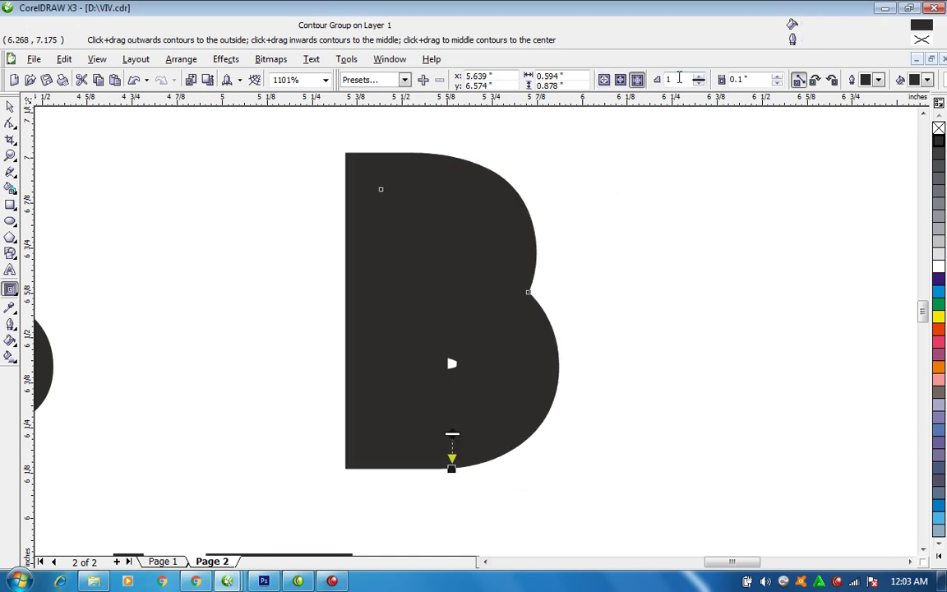
# Set the contour to 3 steps with a 0.051 in offset and recolour the source B light grey
pyautogui.click(776, 76)
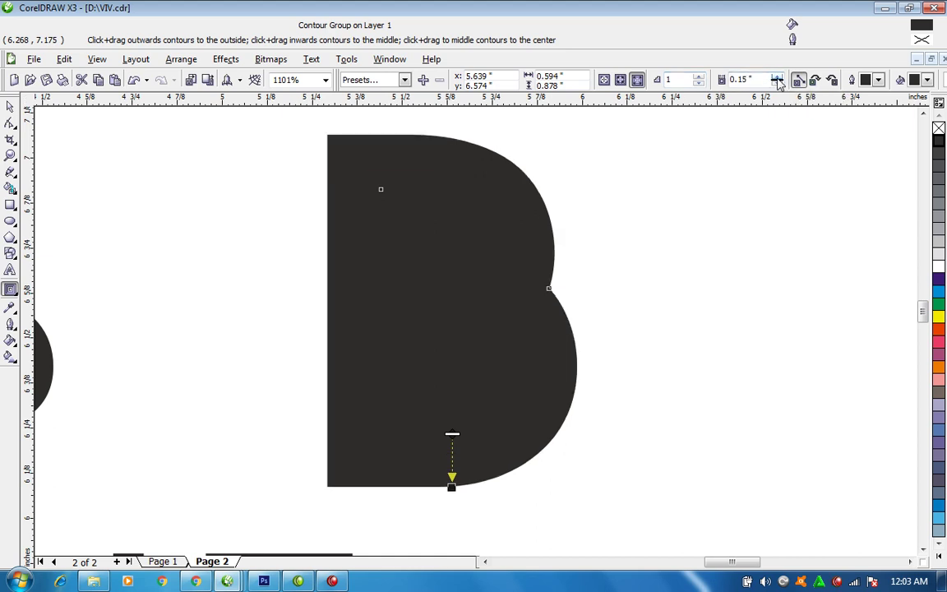
pyautogui.click(777, 83)
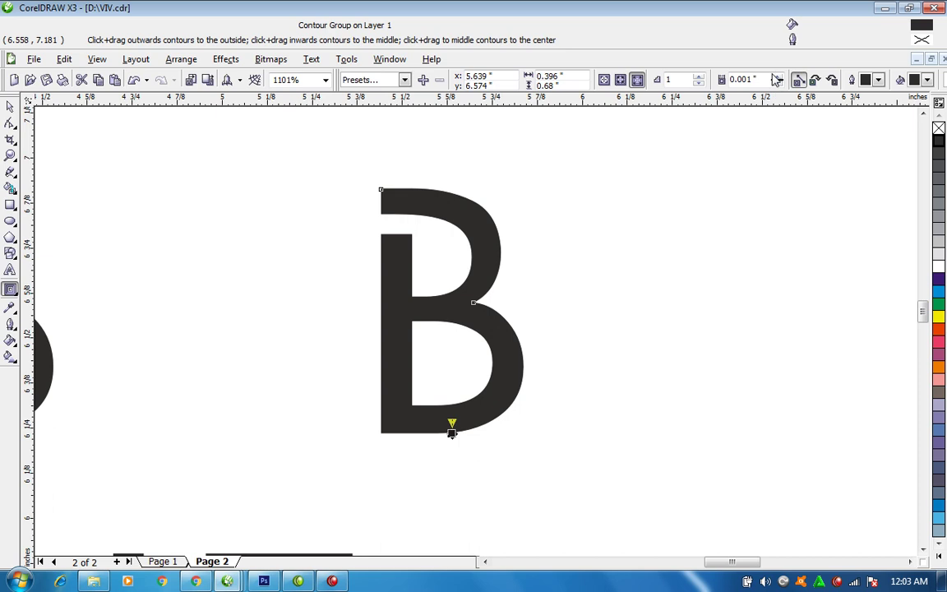
pyautogui.click(777, 76)
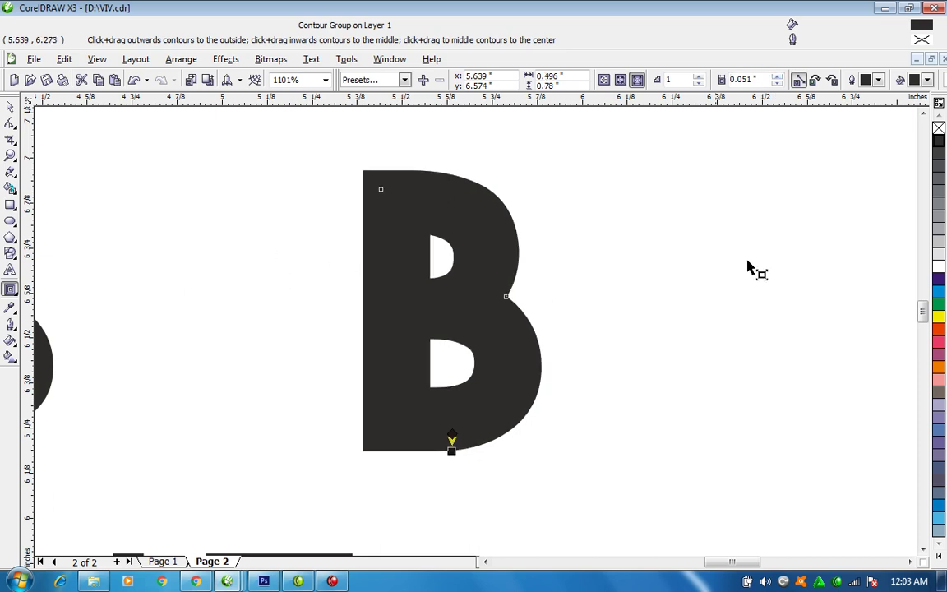
pyautogui.click(939, 240)
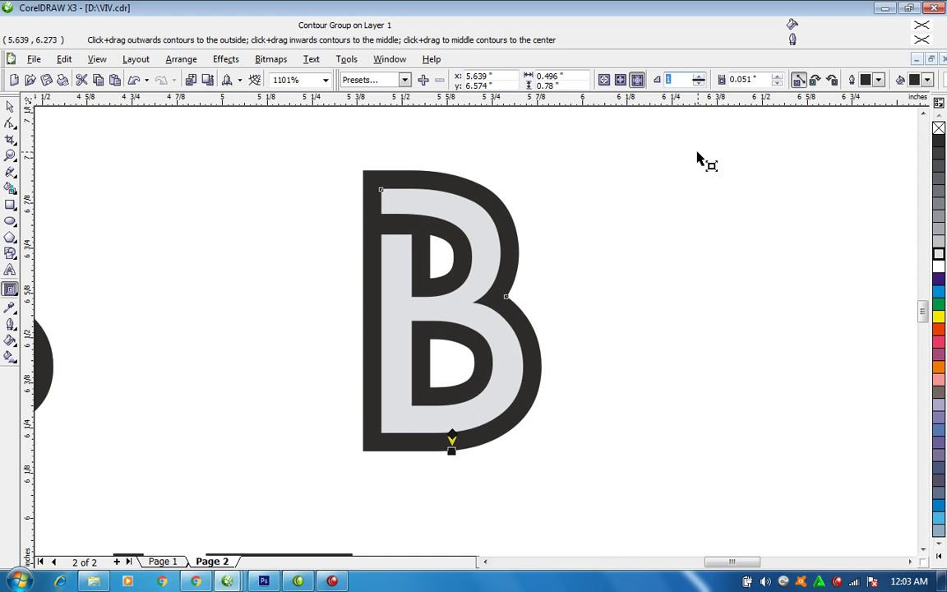
pyautogui.write('3')
pyautogui.press('Return')
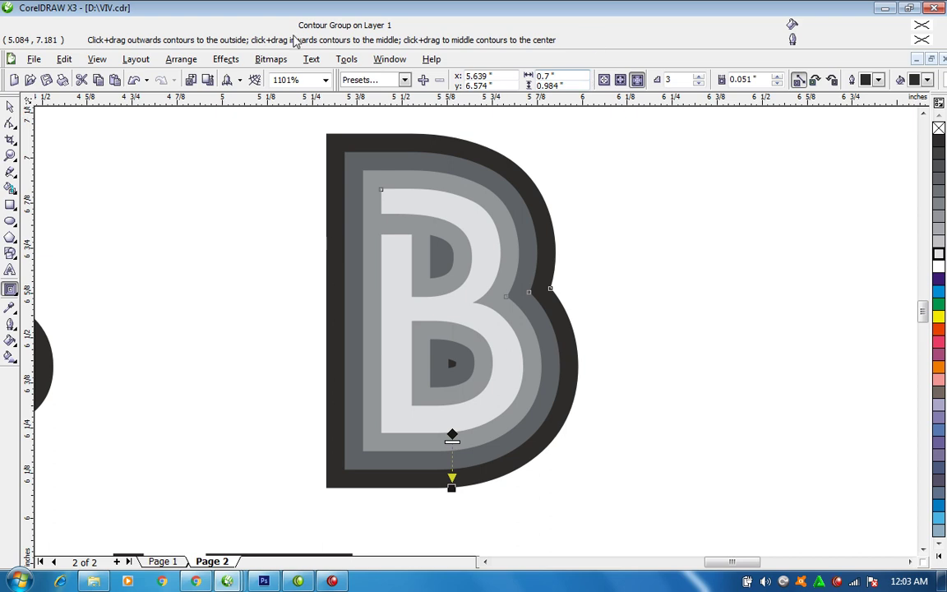
# Break the contour group apart and move all its shapes left, right beside the LB monogram
pyautogui.click(181, 59)
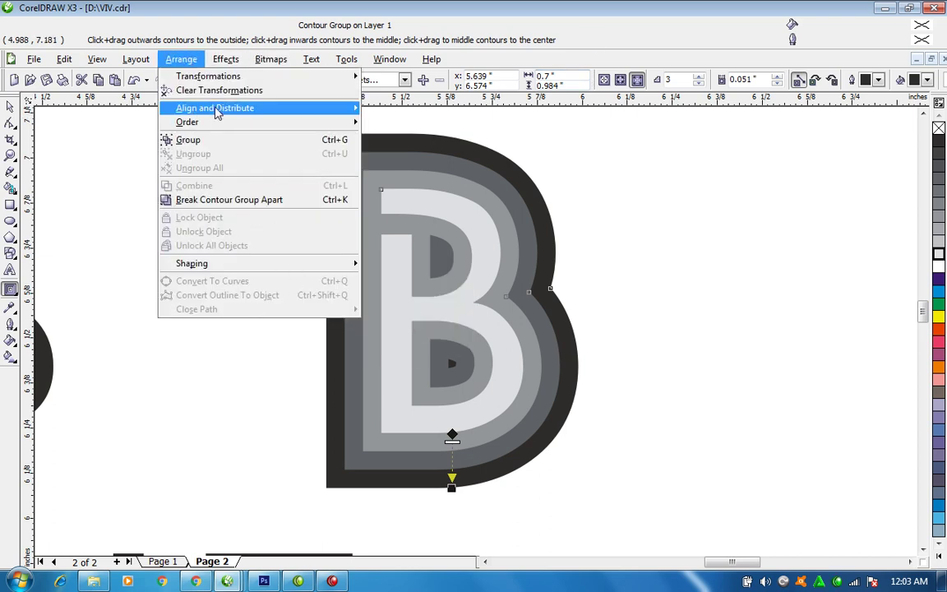
pyautogui.click(229, 200)
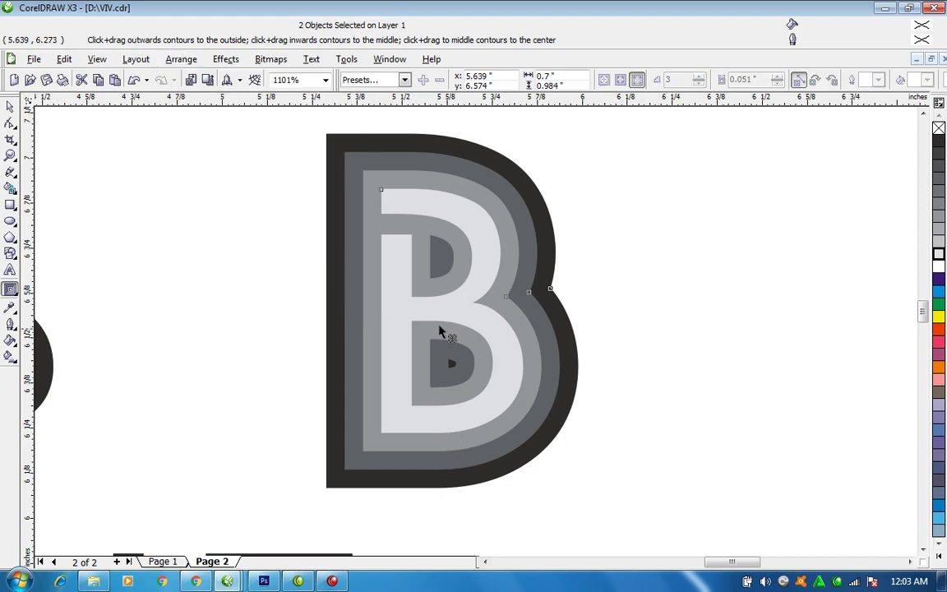
pyautogui.scroll(-4, 466, 311)
pyautogui.press('z')
pyautogui.moveTo(234, 251); pyautogui.dragTo(605, 465)
pyautogui.moveTo(621, 277); pyautogui.dragTo(471, 285)
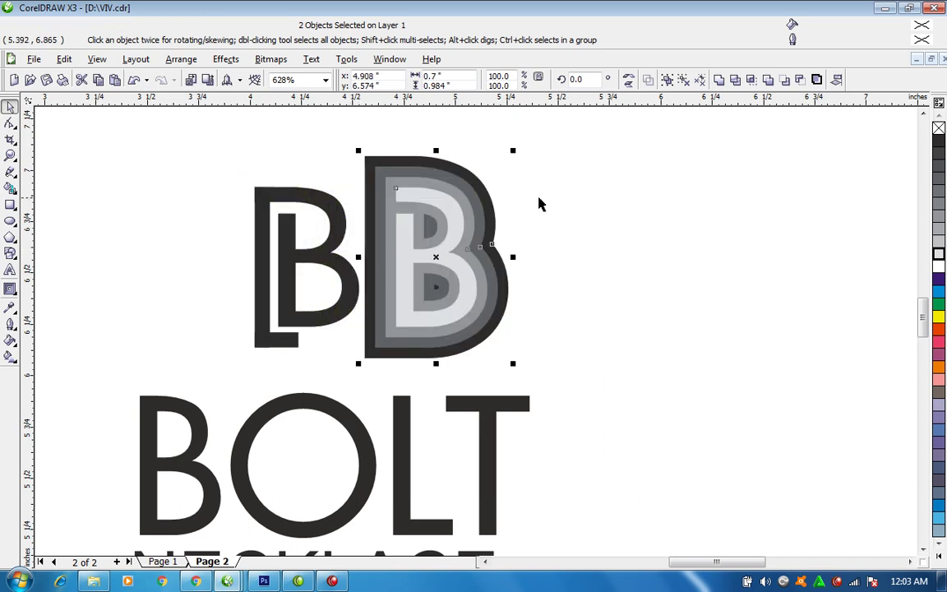
# Ungroup all three contour layers around the light grey B into separate objects
pyautogui.press('Escape')
pyautogui.click(435, 193)
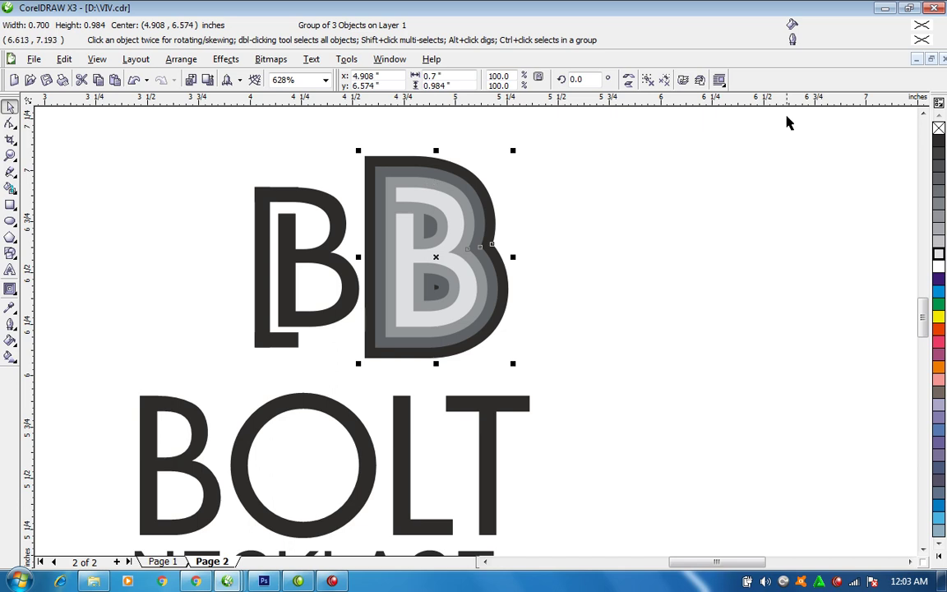
pyautogui.click(664, 80)
pyautogui.click(598, 345)
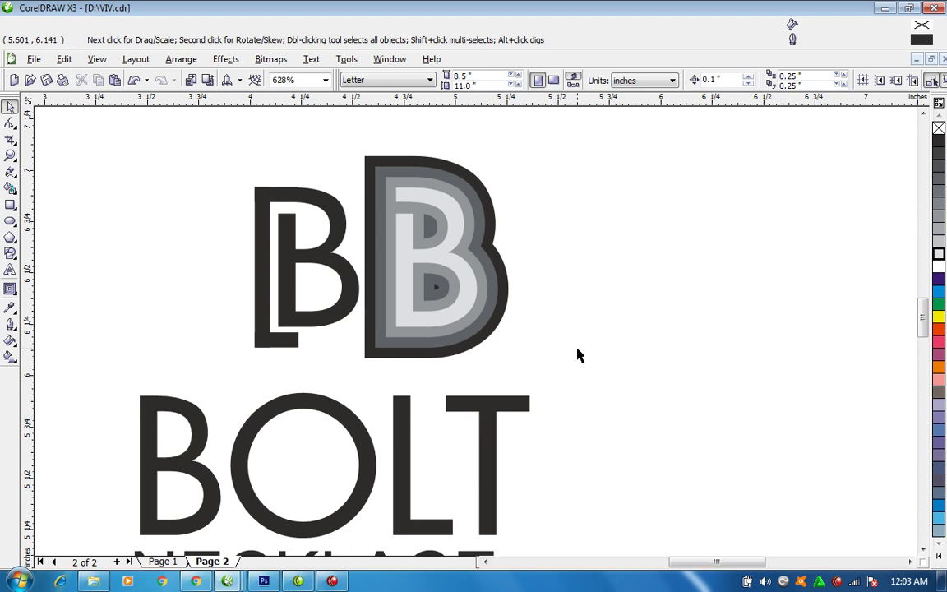
# Trim the outermost black contour layer with the 70% black layer inside it
pyautogui.click(471, 195)
pyautogui.keyDown('shift'); pyautogui.click(419, 154); pyautogui.keyUp('shift')
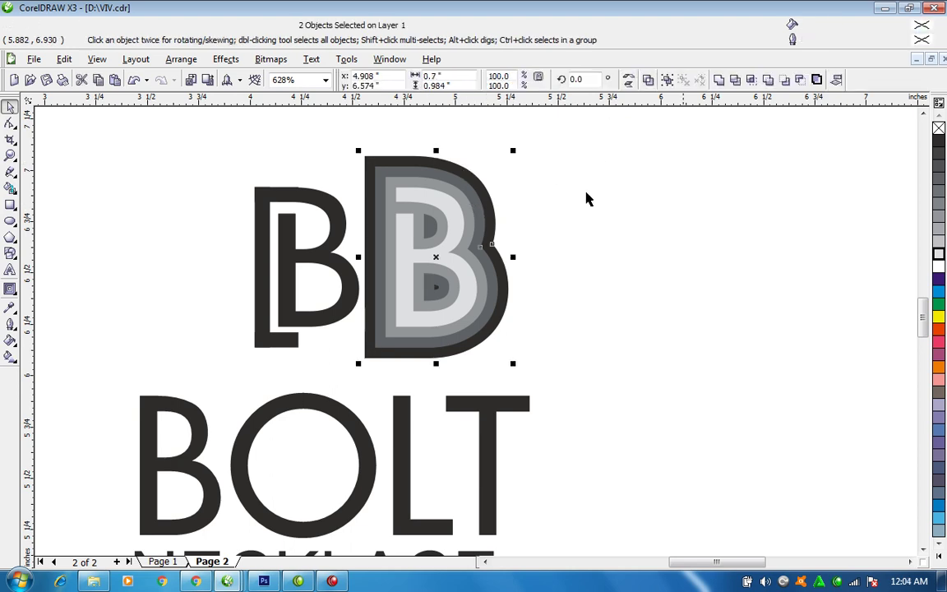
pyautogui.click(736, 79)
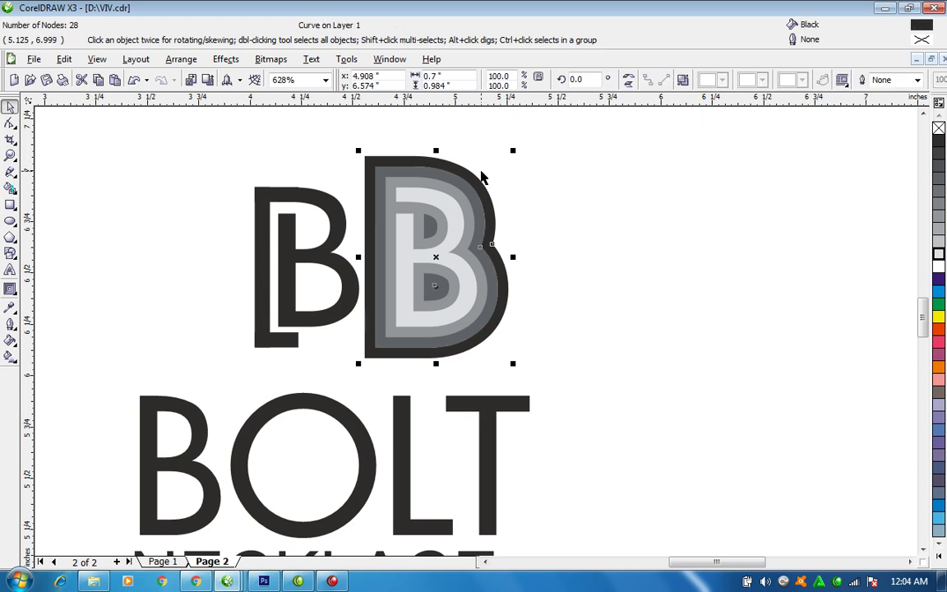
# Try trimming the 70% black layer with the light grey B and moving it over the monogram, undoing both changes
pyautogui.click(453, 202)
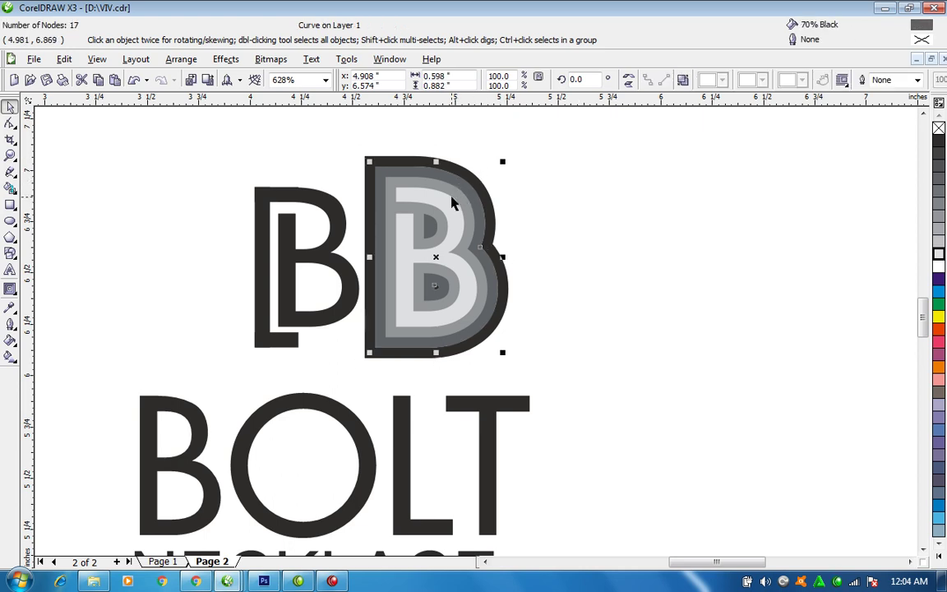
pyautogui.click(452, 195)
pyautogui.keyDown('shift'); pyautogui.click(454, 176); pyautogui.keyUp('shift')
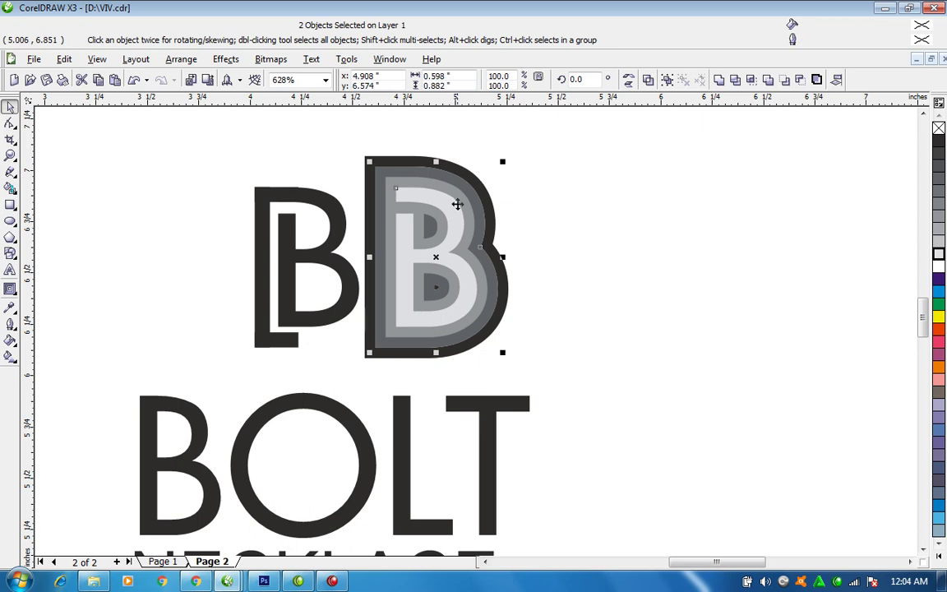
pyautogui.click(735, 83)
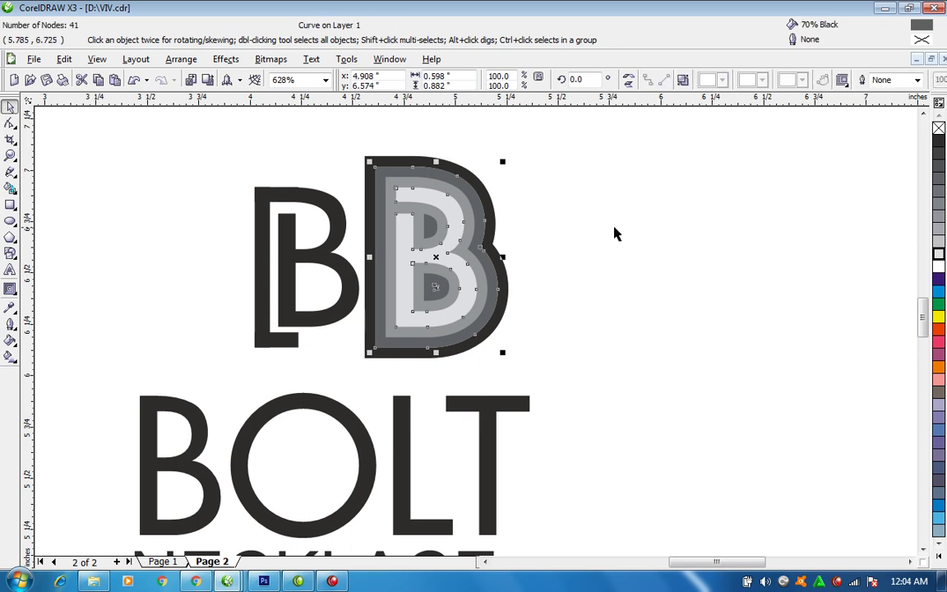
pyautogui.moveTo(418, 163); pyautogui.dragTo(342, 292)
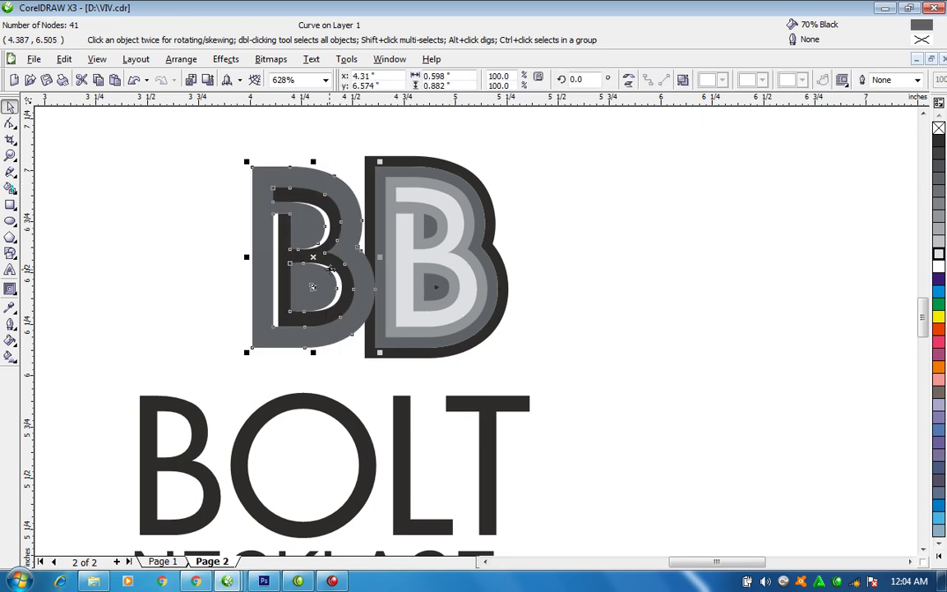
pyautogui.hotkey('ctrl', 'z')
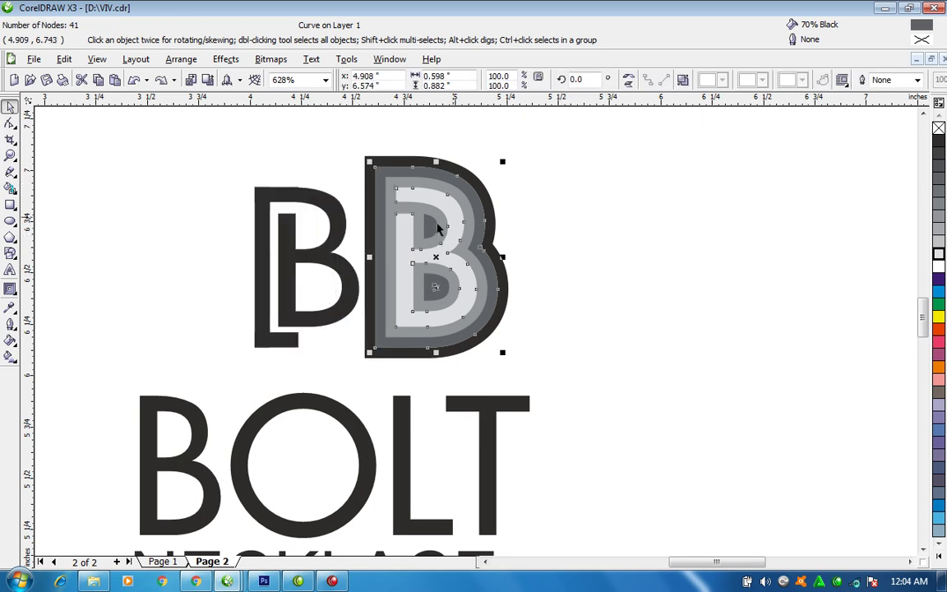
pyautogui.hotkey('ctrl', 'z')
# Try the trim between the light grey B and 70% black layer again, and pull both inner contour layers aside, undoing each move
pyautogui.click(426, 202)
pyautogui.keyDown('shift'); pyautogui.click(380, 168); pyautogui.keyUp('shift')
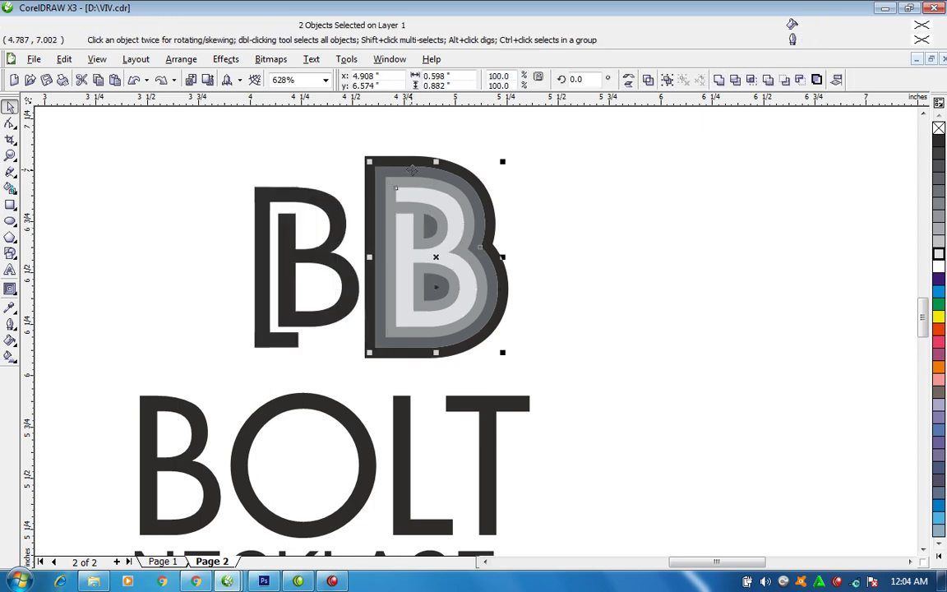
pyautogui.click(736, 80)
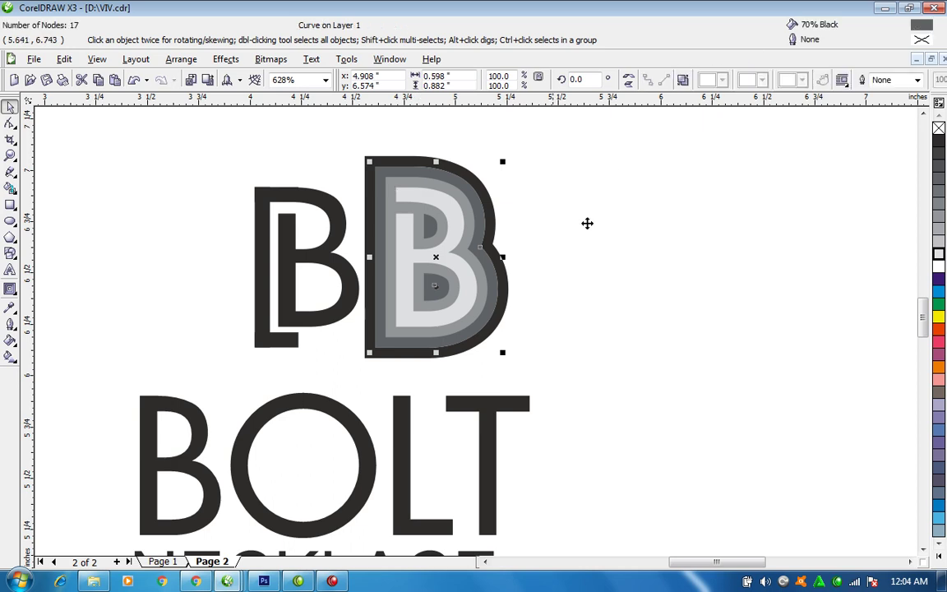
pyautogui.moveTo(446, 172); pyautogui.dragTo(728, 172)
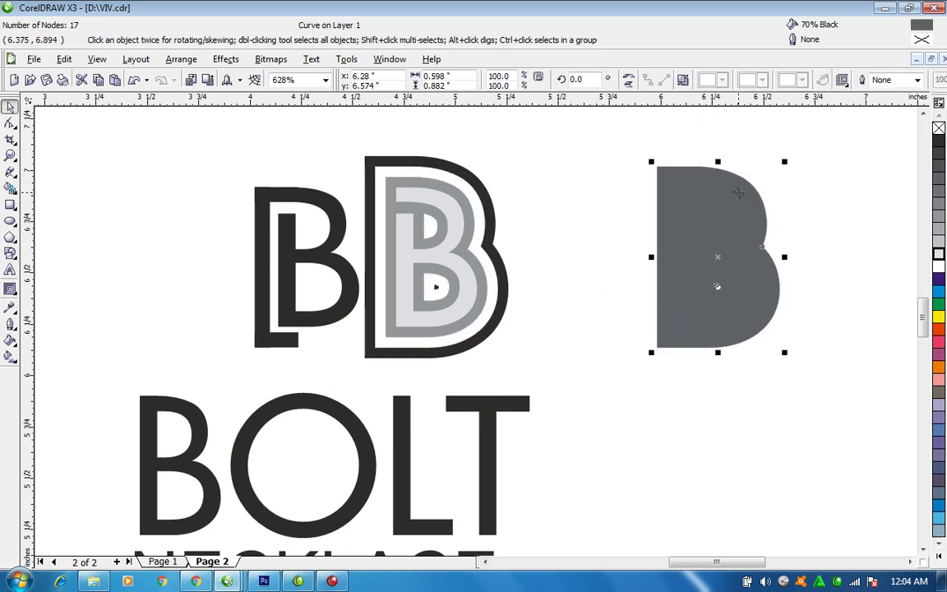
pyautogui.hotkey('ctrl', 'z')
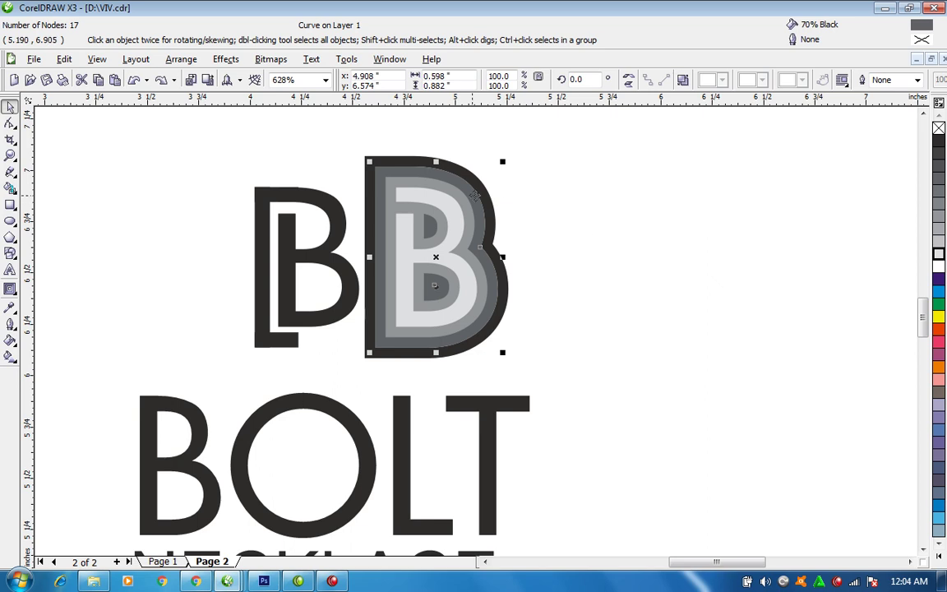
pyautogui.click(429, 189)
pyautogui.moveTo(430, 188); pyautogui.dragTo(326, 205)
pyautogui.hotkey('ctrl', 'z')
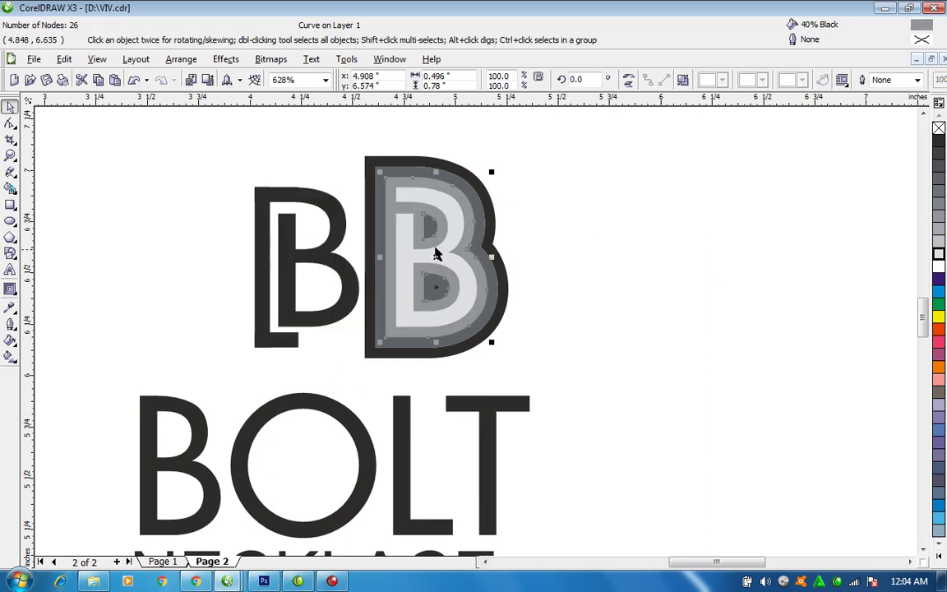
# Trim the 40% black contour layer with the light grey B and test it over the monogram, undoing the move
pyautogui.click(438, 196)
pyautogui.keyDown('shift'); pyautogui.click(422, 183); pyautogui.keyUp('shift')
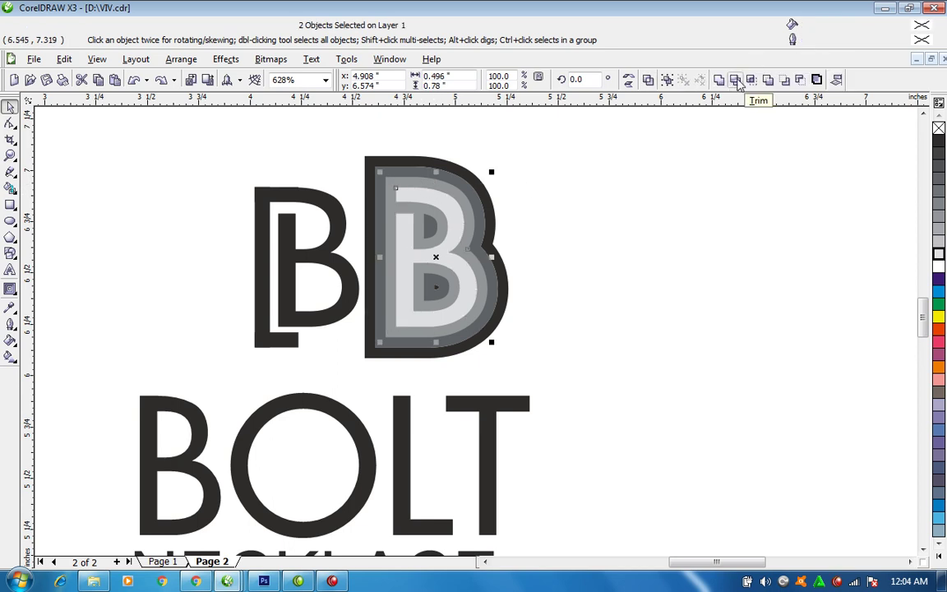
pyautogui.click(667, 79)
pyautogui.moveTo(416, 197); pyautogui.dragTo(298, 200)
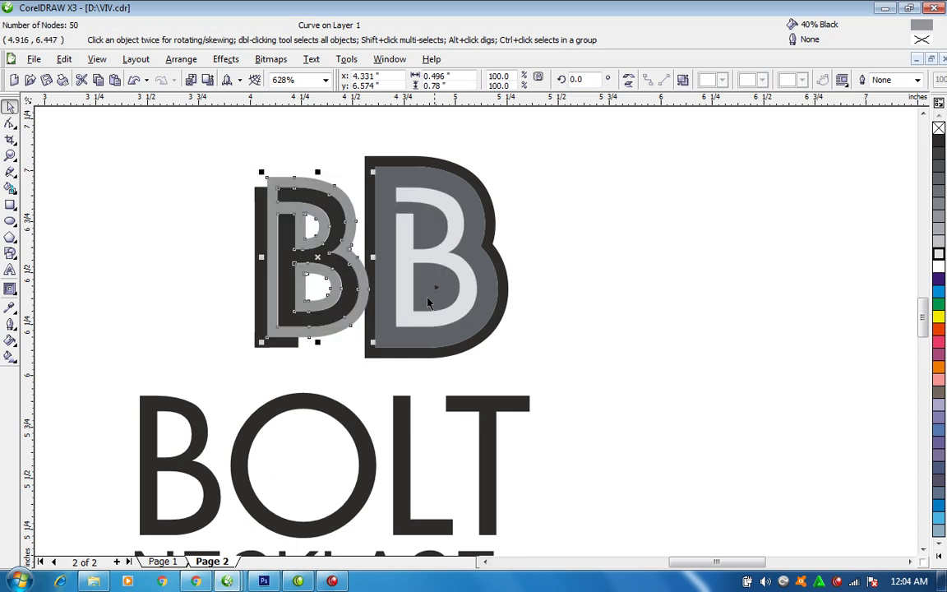
pyautogui.hotkey('ctrl', 'z')
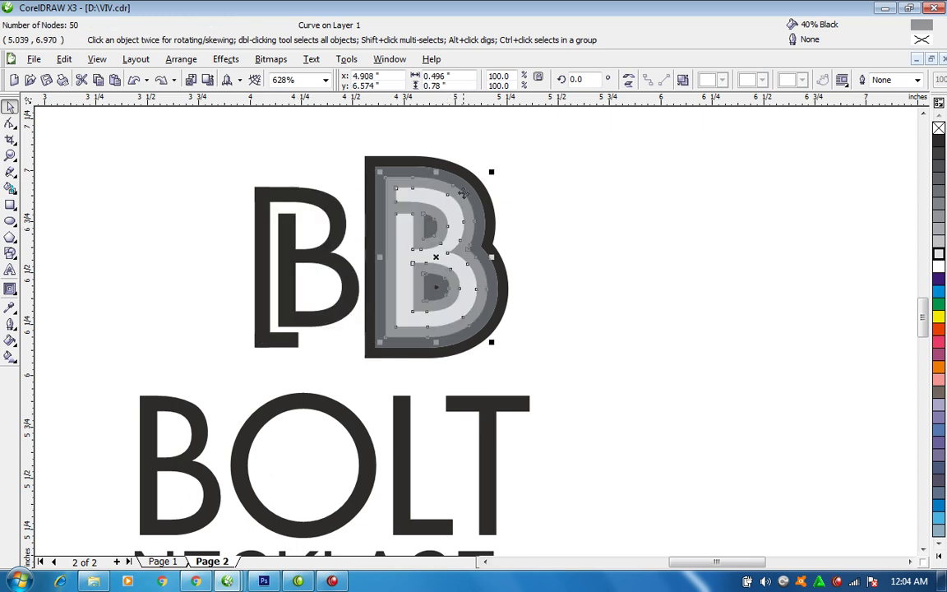
# Trim the 70% black contour layer with the 40% black layer and deselect everything
pyautogui.hotkey('ctrl', 'z')
pyautogui.click(732, 82)
pyautogui.click(566, 203)
# Move the trimmed 70% black layer over the LB monogram and delete the leftover contour layers beside it
pyautogui.moveTo(435, 176); pyautogui.dragTo(316, 173)
pyautogui.moveTo(342, 132); pyautogui.dragTo(623, 380)
pyautogui.press('Delete')
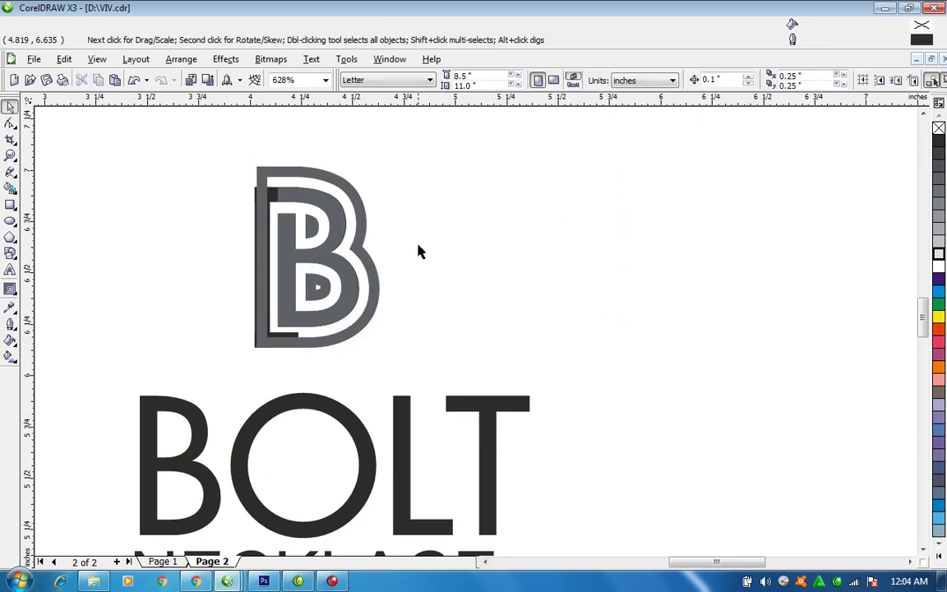
# Try breaking the 70% black contour layer apart and moving it off the monogram, undoing each attempt
pyautogui.click(312, 204)
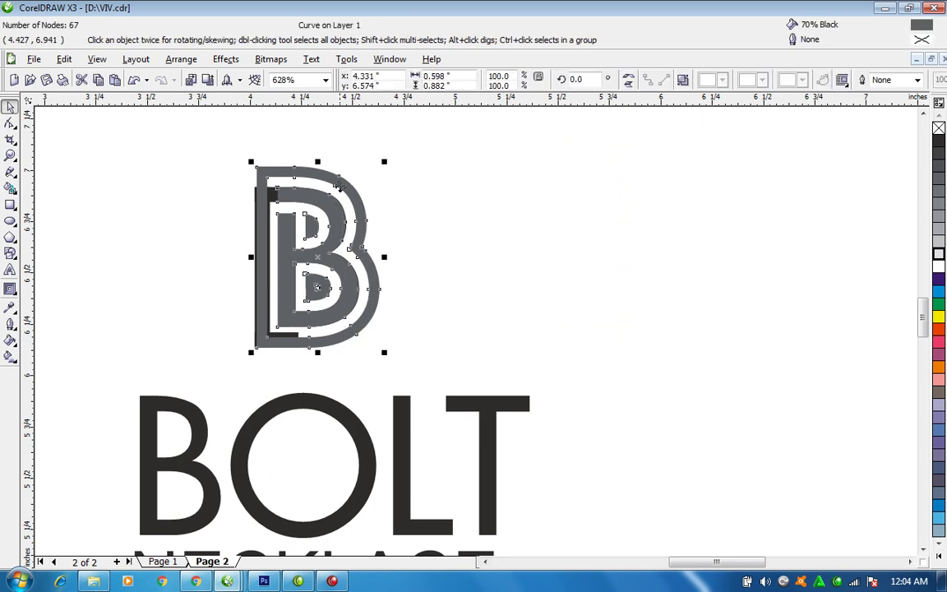
pyautogui.hotkey('ctrl', 'k')
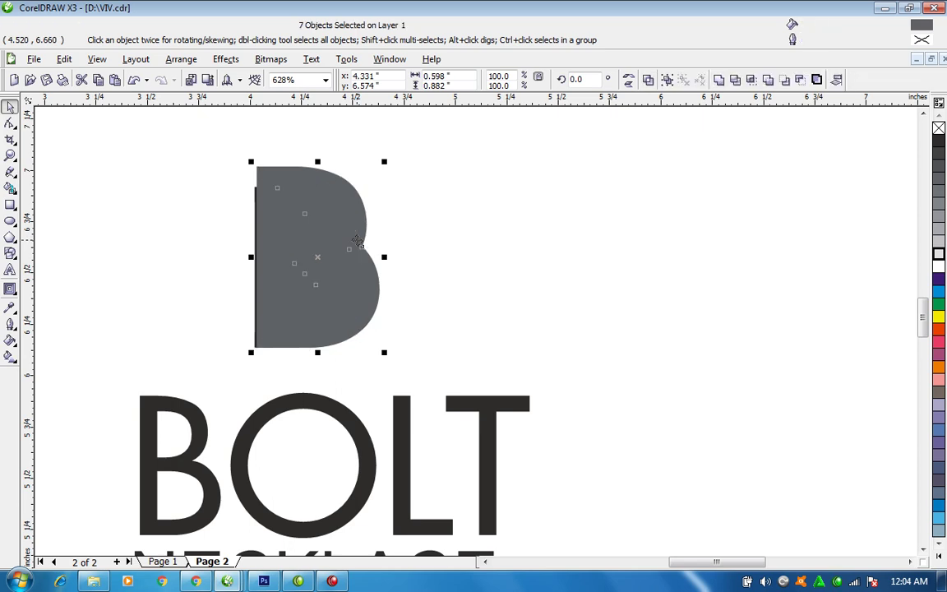
pyautogui.hotkey('ctrl', 'z')
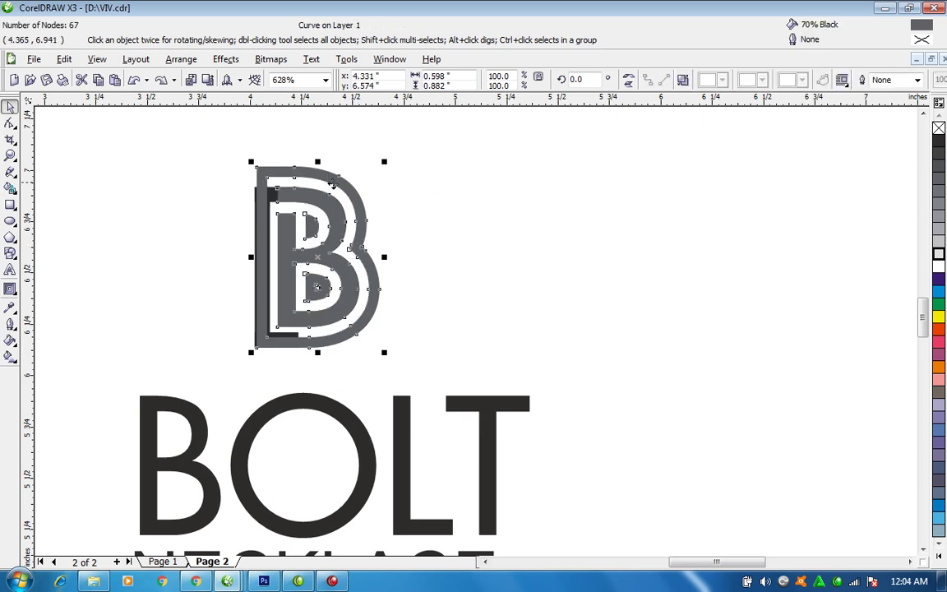
pyautogui.moveTo(359, 219); pyautogui.dragTo(477, 236)
pyautogui.hotkey('ctrl', 'z')
pyautogui.press('z')
pyautogui.moveTo(187, 136); pyautogui.dragTo(482, 382)
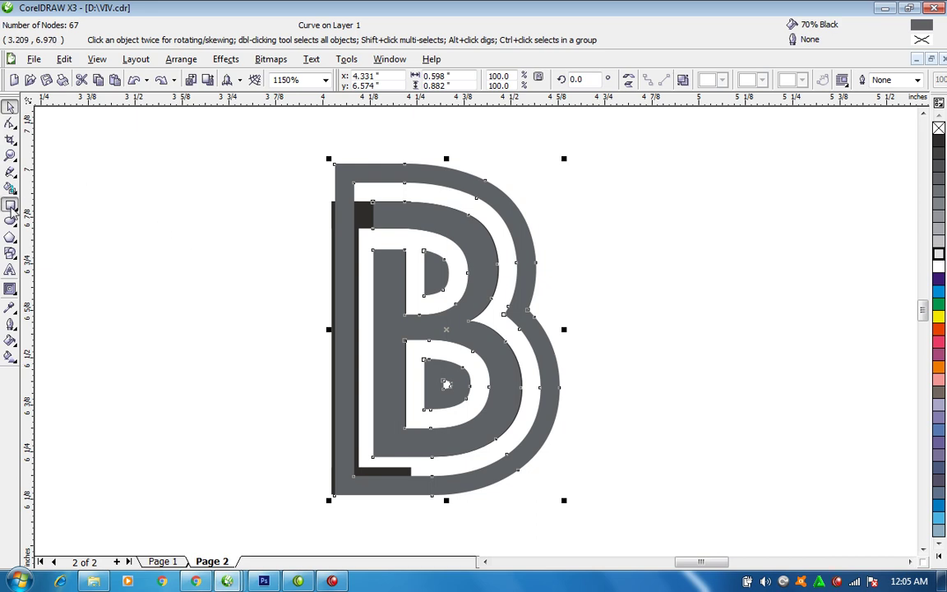
pyautogui.click(10, 204)
pyautogui.moveTo(359, 190); pyautogui.dragTo(477, 442)
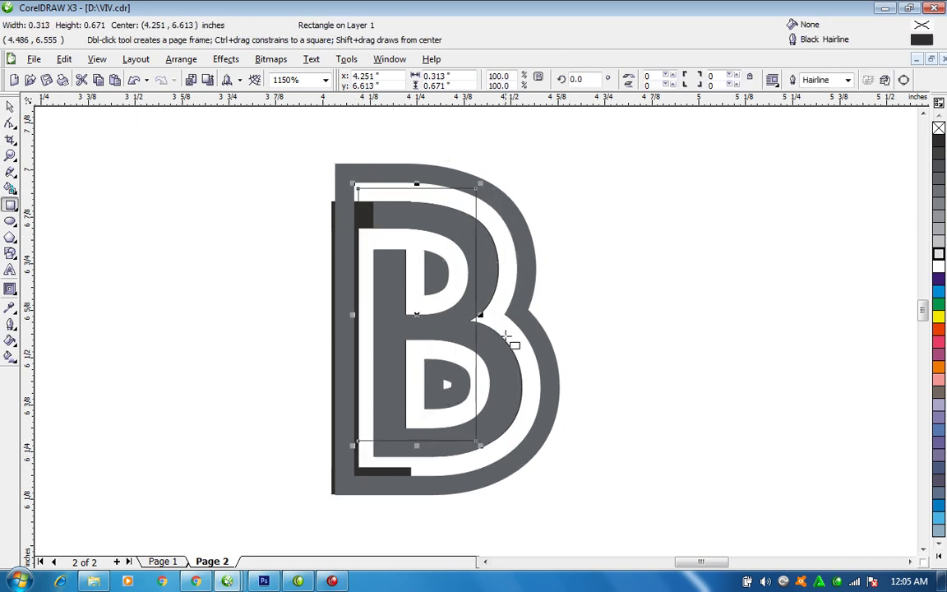
pyautogui.press('Delete')
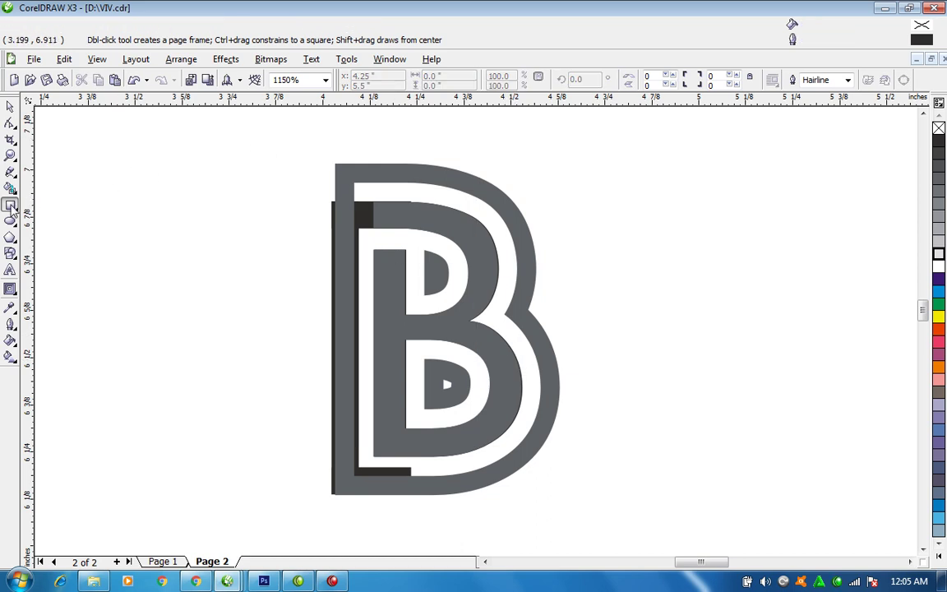
# Draw a rectangle about 0.25 by 0.69 in over the inner contour shapes and trim the 70% black layer with it
pyautogui.moveTo(362, 196); pyautogui.dragTo(466, 465)
pyautogui.press('space')
pyautogui.keyDown('shift'); pyautogui.click(463, 191); pyautogui.keyUp('shift')
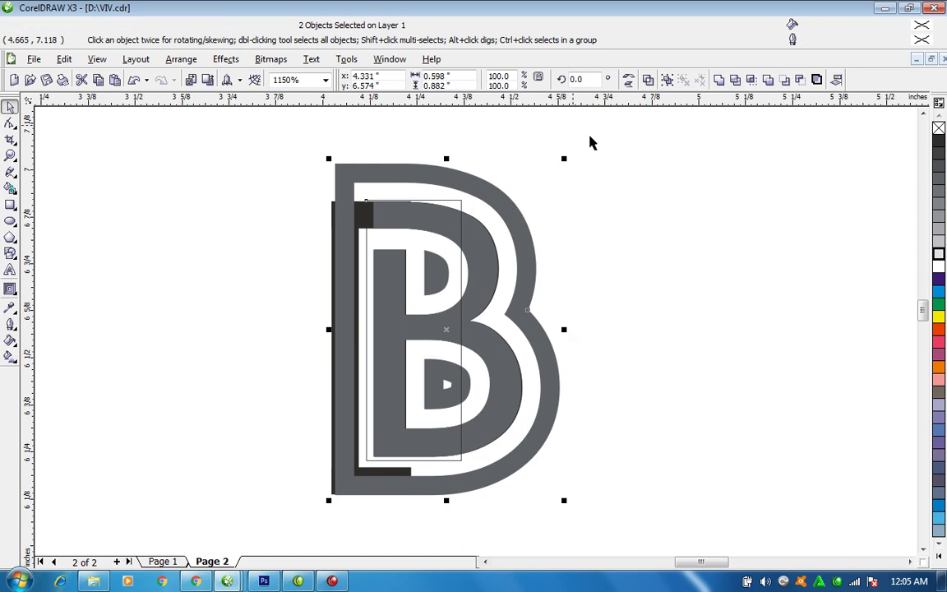
pyautogui.click(718, 82)
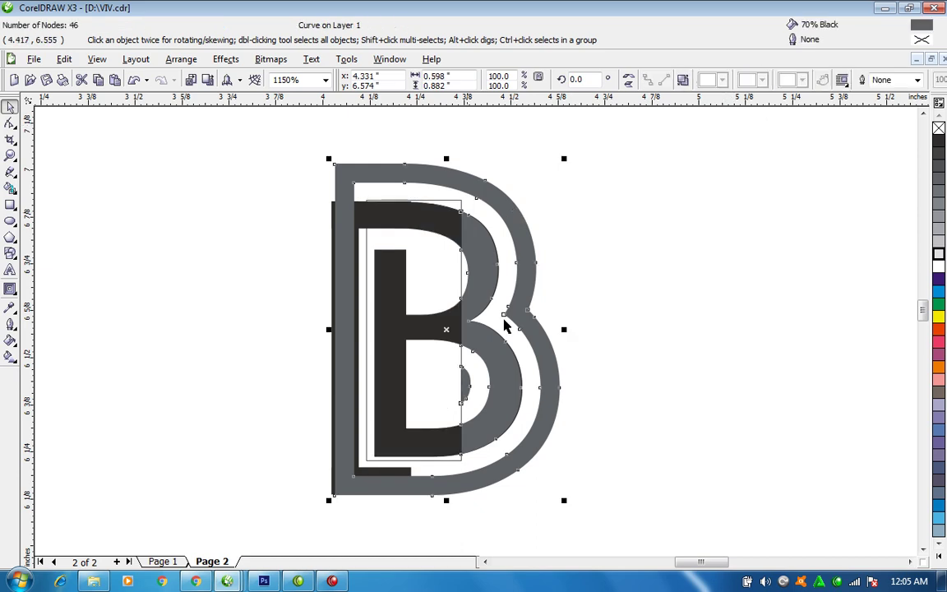
# Delete the black B of the monogram and the trimming rectangle, and select the 70% black contour layer
pyautogui.click(474, 266)
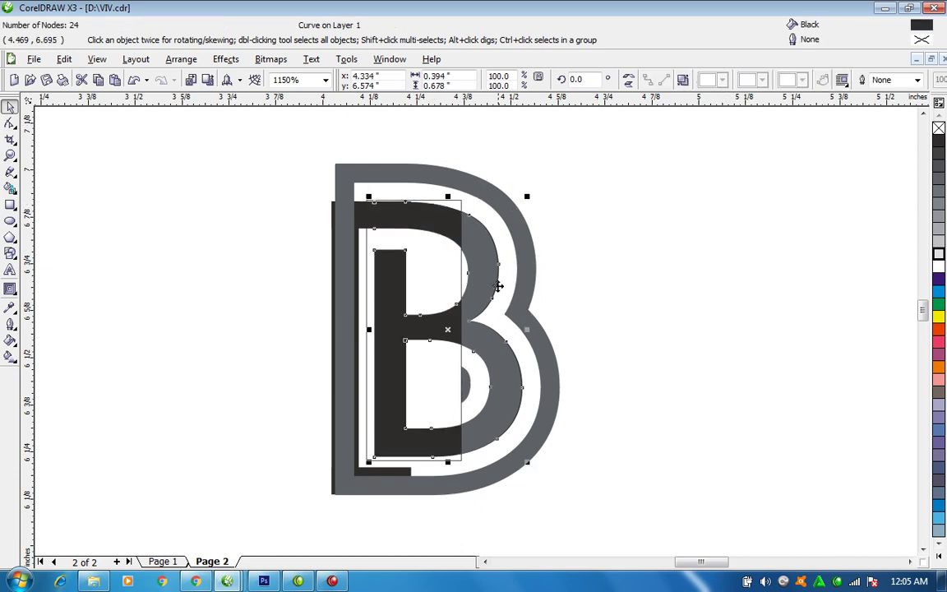
pyautogui.press('Delete')
pyautogui.click(533, 247)
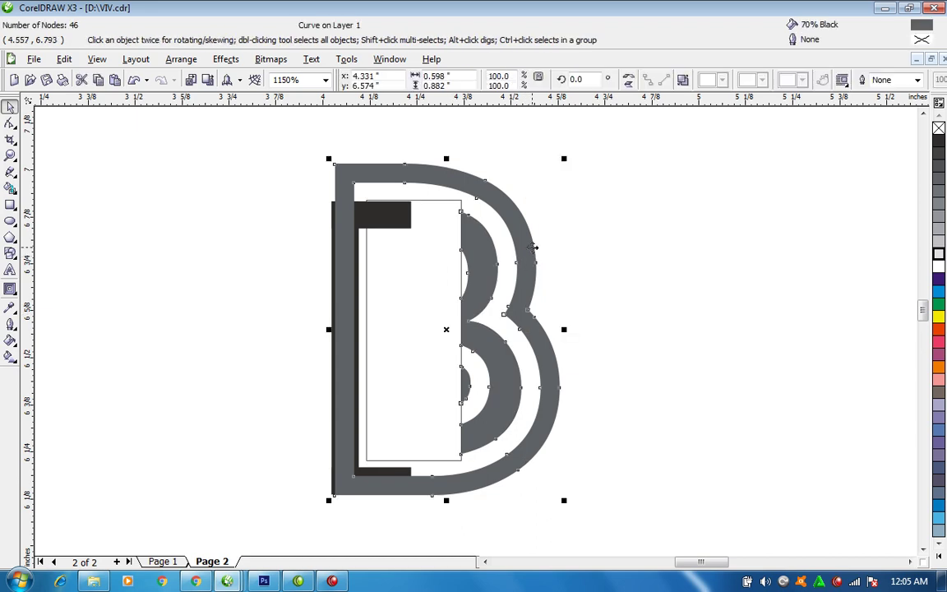
pyautogui.click(450, 225)
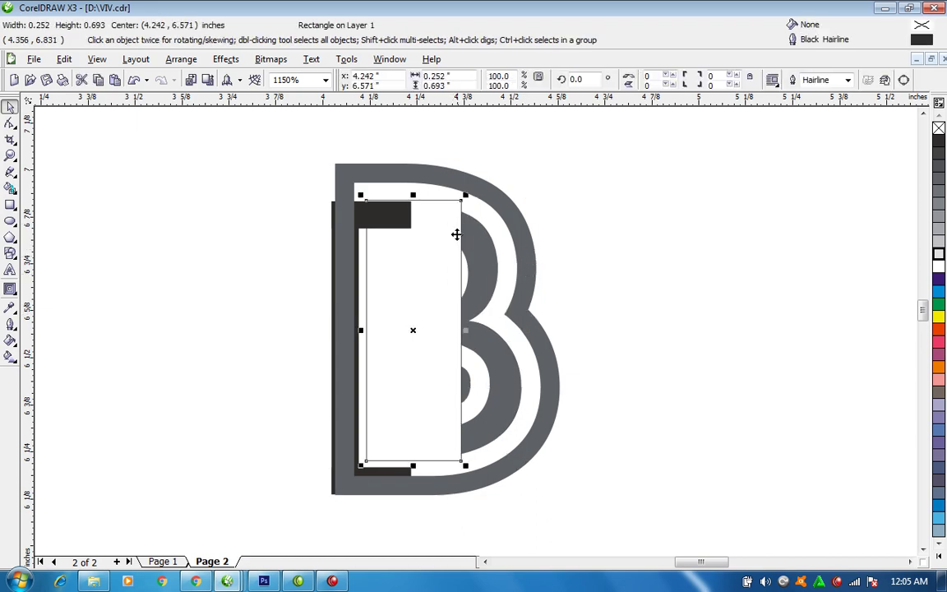
pyautogui.press('Delete')
pyautogui.click(471, 263)
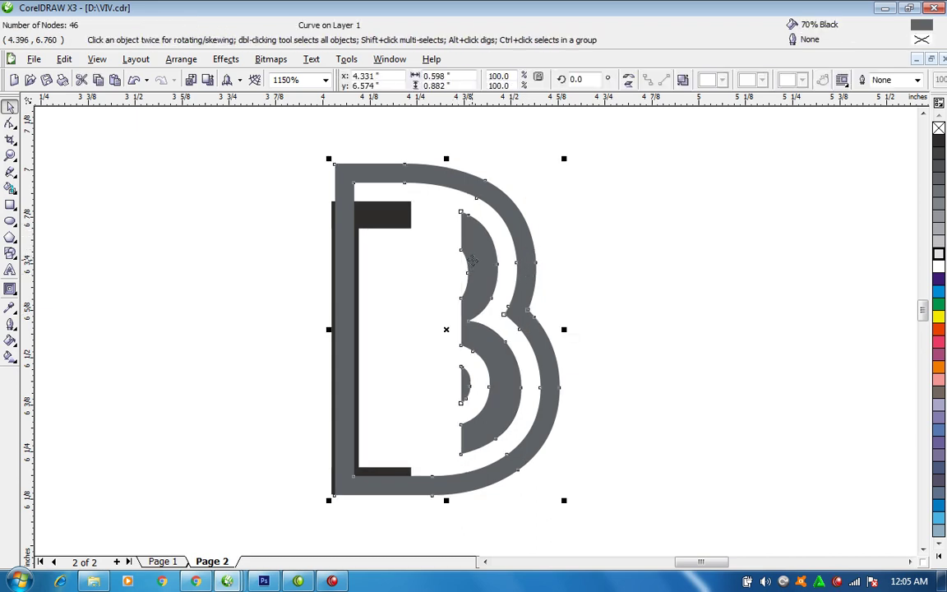
# Move the trimmed contour layer beside the monogram, and undo back to the state before the trim
pyautogui.moveTo(471, 262); pyautogui.dragTo(677, 243)
pyautogui.click(399, 226)
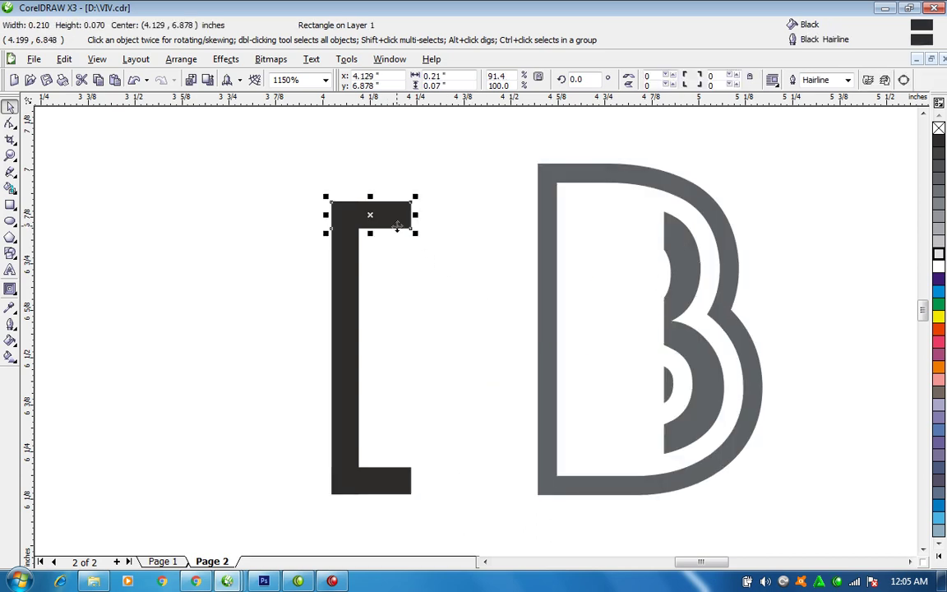
pyautogui.hotkey('ctrl', 'z')
pyautogui.hotkey('ctrl', 'z')
pyautogui.hotkey('ctrl', 'z')
pyautogui.hotkey('ctrl', 'z')
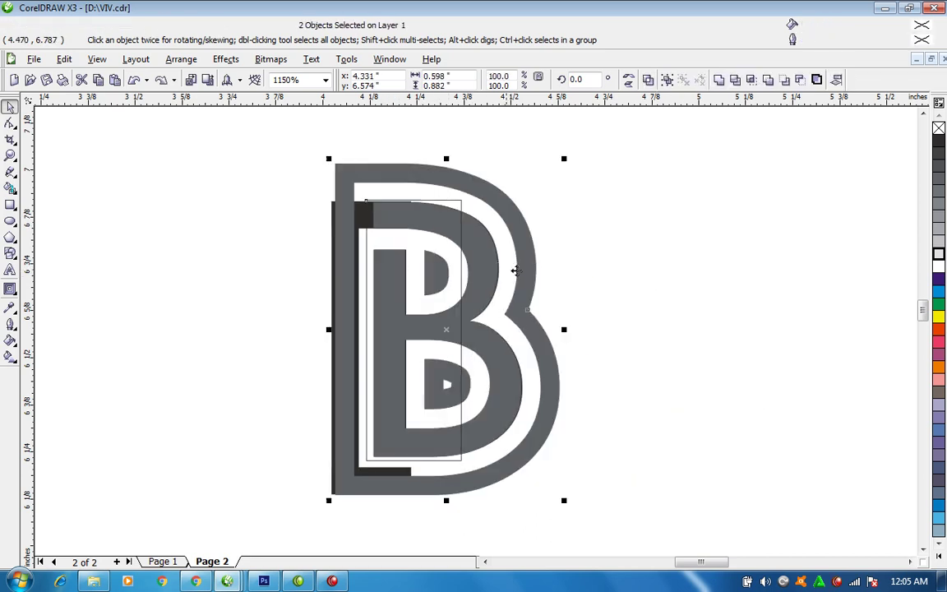
# Clear the rectangle from the monogram and move the untrimmed 70% black contour layer out beside the monogram
pyautogui.click(588, 182)
pyautogui.click(448, 212)
pyautogui.click(460, 205)
pyautogui.moveTo(461, 206); pyautogui.dragTo(706, 205)
pyautogui.hotkey('ctrl', 'z')
pyautogui.moveTo(534, 249); pyautogui.dragTo(808, 238)
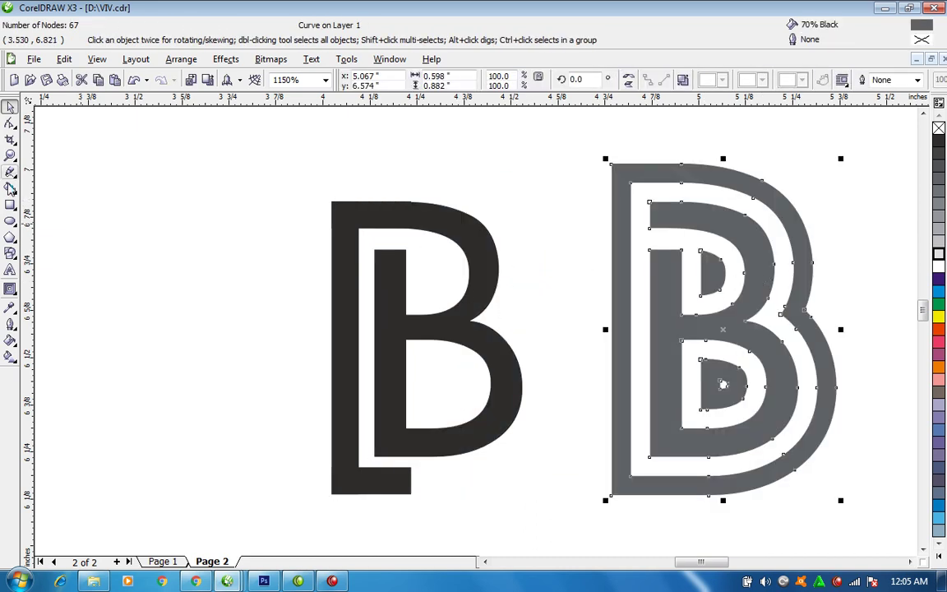
# Draw a rectangle about 0.71 in tall and widen it to about 0.42 in across the contour layer's stem and inner shapes
pyautogui.click(11, 205)
pyautogui.moveTo(575, 195); pyautogui.dragTo(625, 467)
pyautogui.press('space')
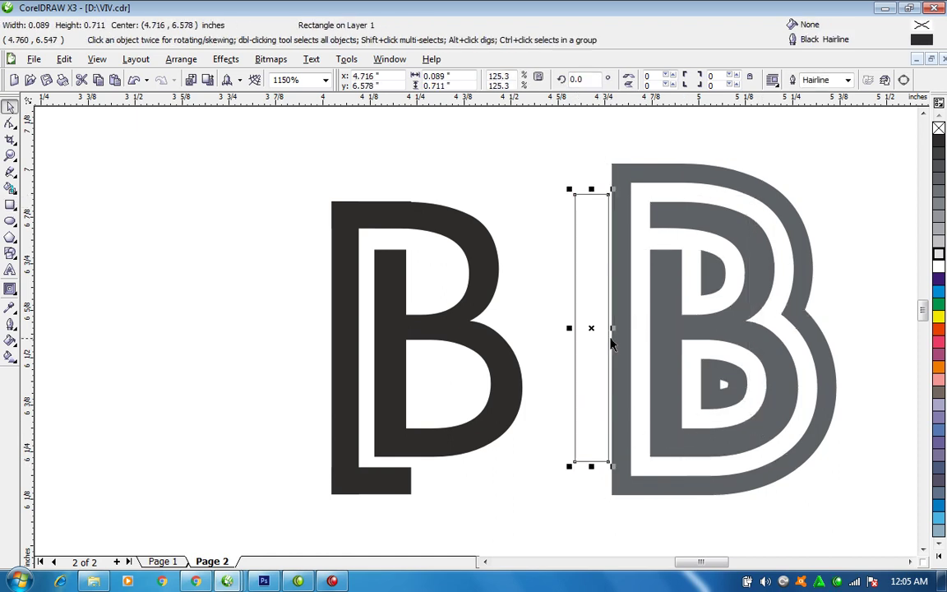
pyautogui.moveTo(615, 328); pyautogui.dragTo(738, 325)
# Trim the 70% black contour layer with the rectangle and delete the rectangle
pyautogui.keyDown('shift'); pyautogui.click(802, 243); pyautogui.keyUp('shift')
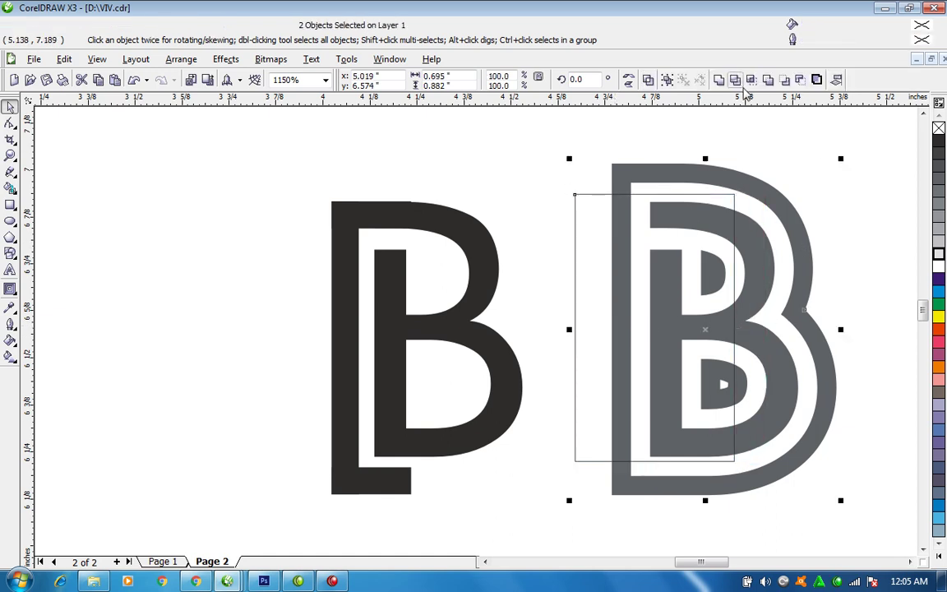
pyautogui.click(736, 81)
pyautogui.click(728, 250)
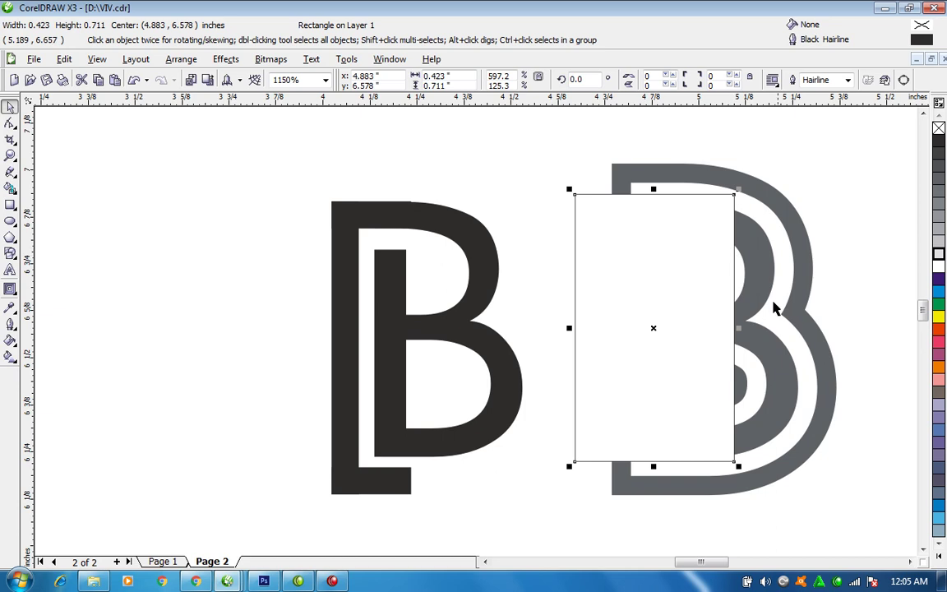
pyautogui.press('Delete')
# Break the trimmed contour layer apart and align its outer outline around the LB monogram, with its lower end over the L's foot
pyautogui.click(788, 217)
pyautogui.hotkey('ctrl', 'k')
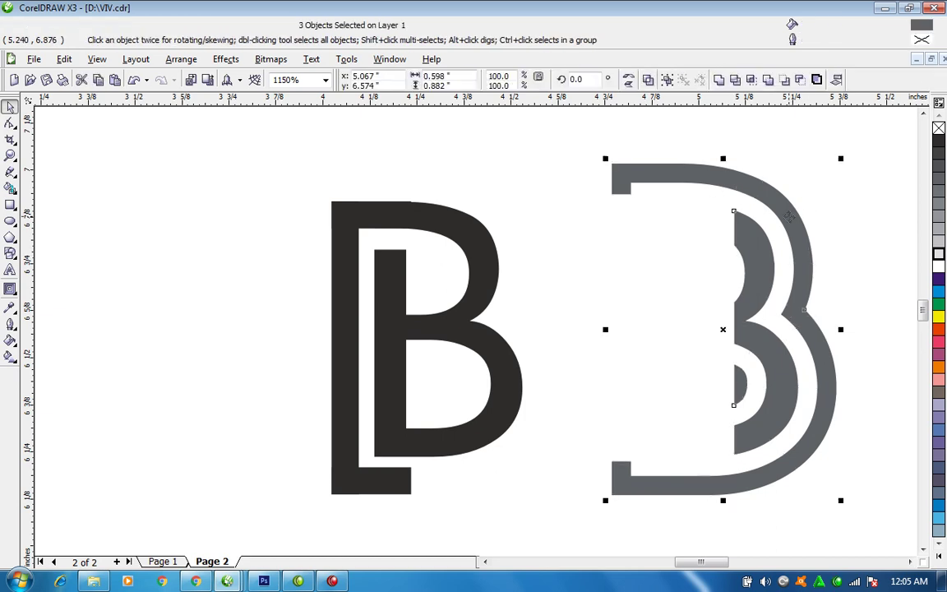
pyautogui.click(827, 203)
pyautogui.moveTo(796, 270); pyautogui.dragTo(527, 262)
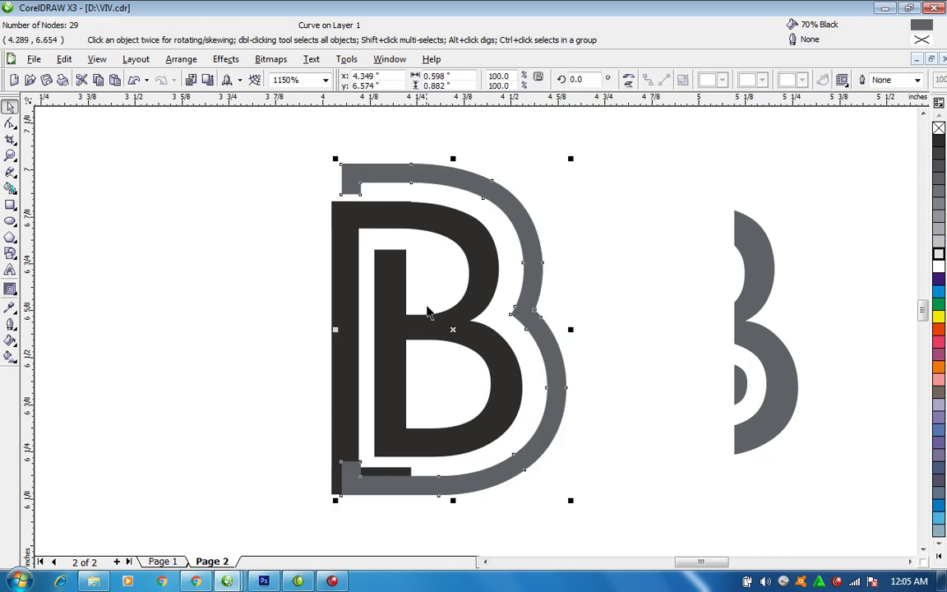
pyautogui.press('F2')
pyautogui.moveTo(233, 128); pyautogui.dragTo(642, 507)
pyautogui.moveTo(608, 380); pyautogui.dragTo(596, 380)
# Thin the L's lower bar to fit behind the contour outline and narrow the L's vertical bar to about 0.057 in
pyautogui.click(411, 511)
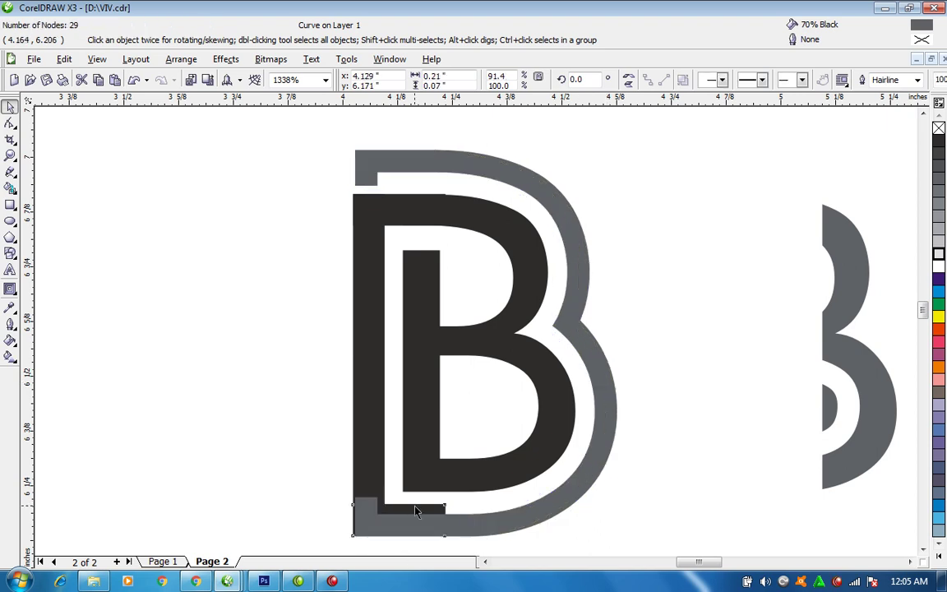
pyautogui.moveTo(404, 500); pyautogui.dragTo(429, 512)
pyautogui.click(362, 436)
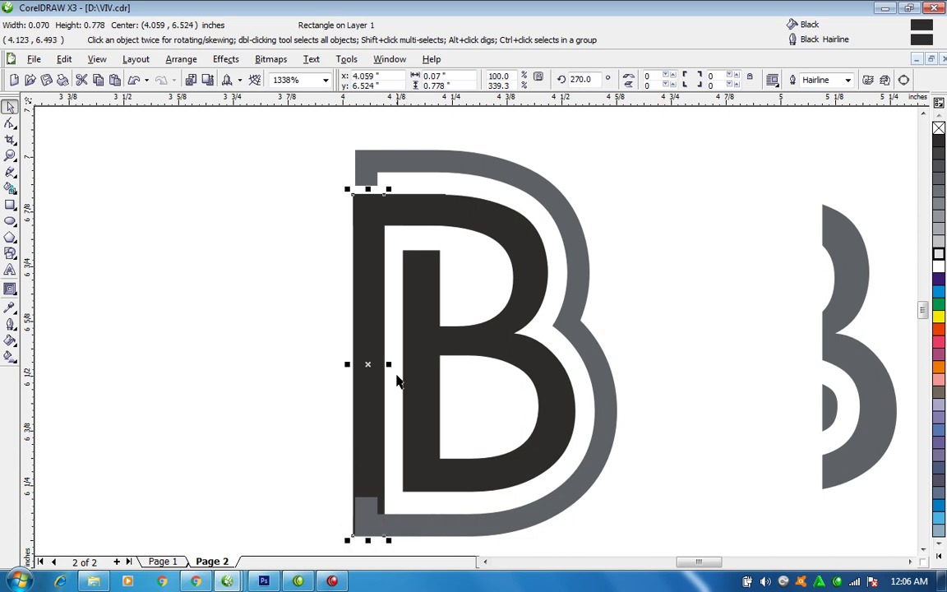
pyautogui.moveTo(392, 364); pyautogui.dragTo(384, 363)
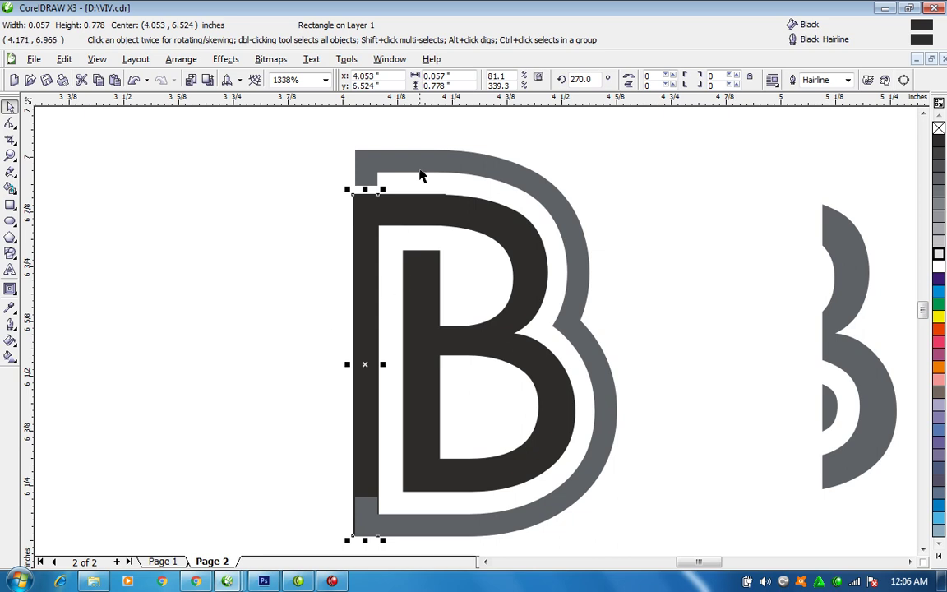
# Extend the outline's upper-left end outward past the L by moving its nodes, widening the outline to about 0.731 in
pyautogui.click(395, 526)
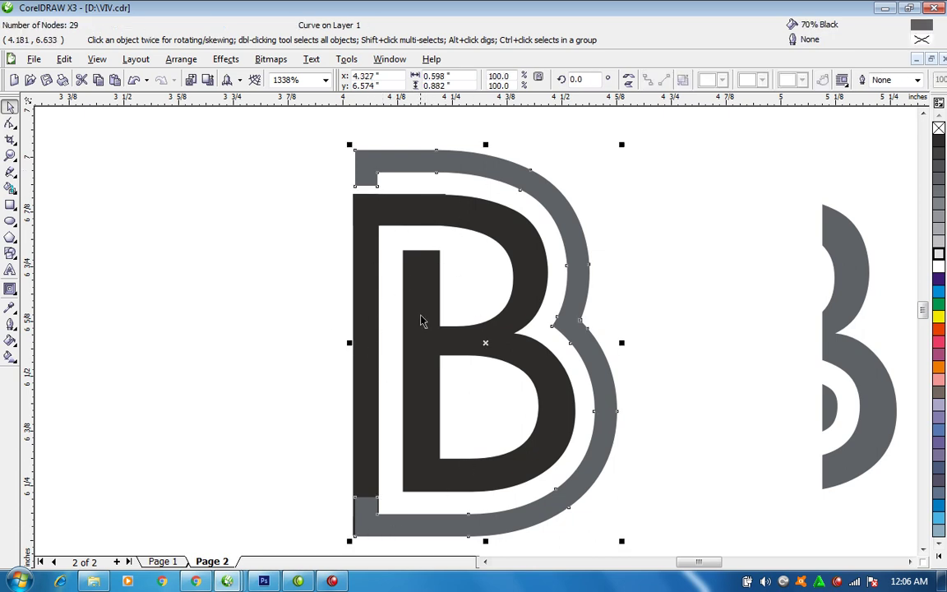
pyautogui.click(10, 122)
pyautogui.moveTo(293, 125); pyautogui.dragTo(625, 449)
pyautogui.press('space')
pyautogui.press('F3')
pyautogui.press('F2')
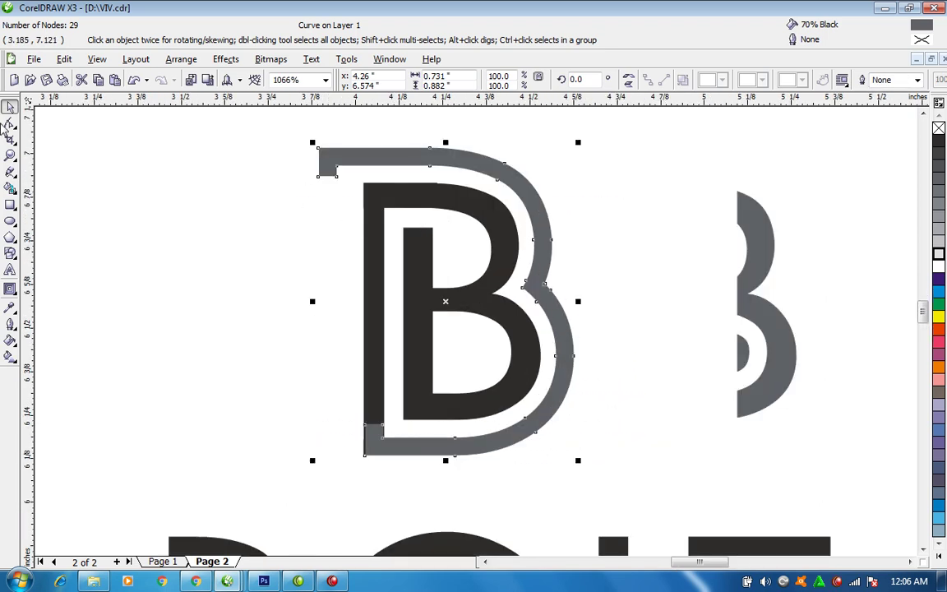
# Stretch the outline's upper-left end nodes down below the monogram to form a long stem, making the outline about 0.996 in tall
pyautogui.click(10, 123)
pyautogui.moveTo(304, 164); pyautogui.dragTo(347, 205)
pyautogui.moveTo(292, 171); pyautogui.dragTo(333, 497)
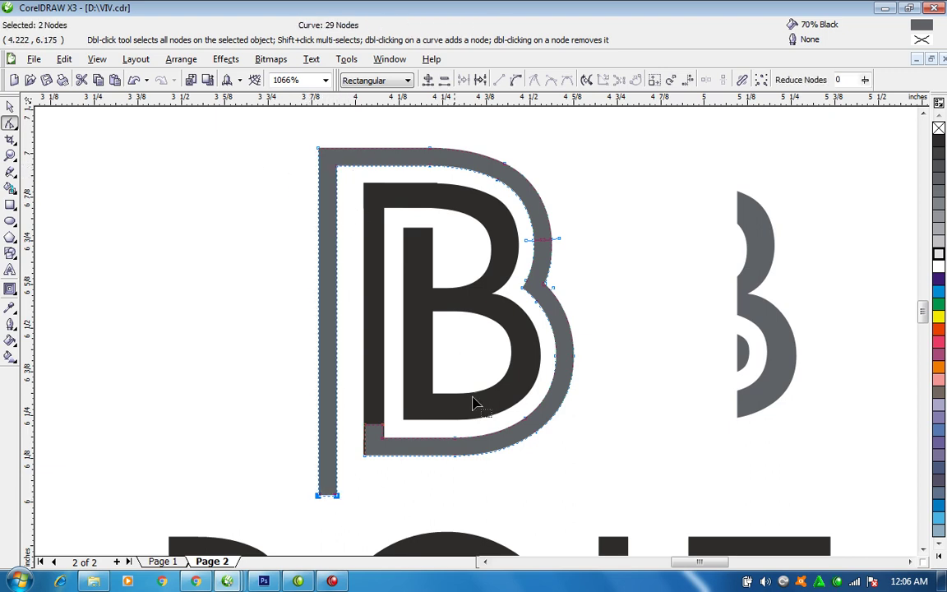
pyautogui.press('space')
# Weld the monogram pieces and the contour outline into one black shape, and delete the leftover inner contour pieces beside it
pyautogui.moveTo(229, 106); pyautogui.dragTo(603, 526)
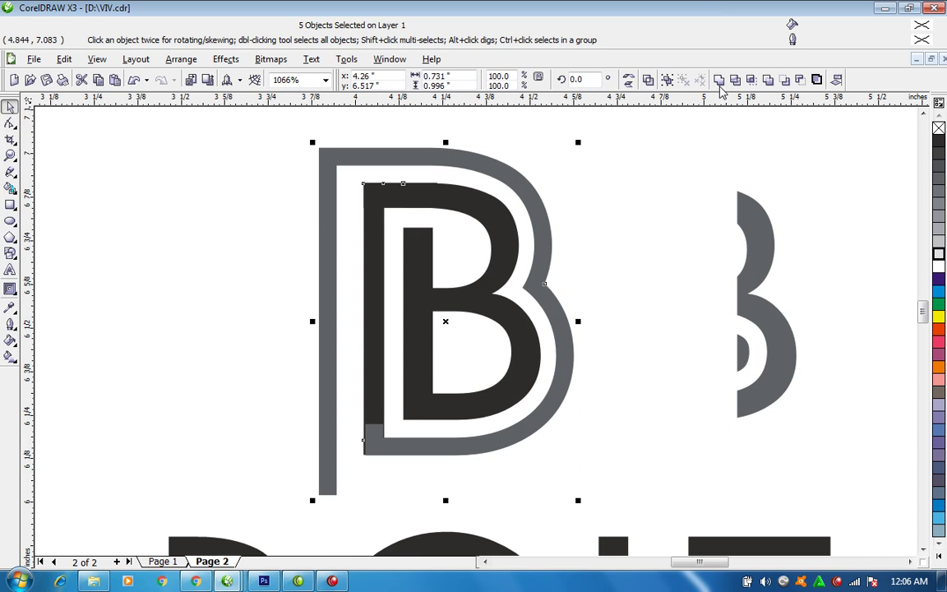
pyautogui.click(648, 79)
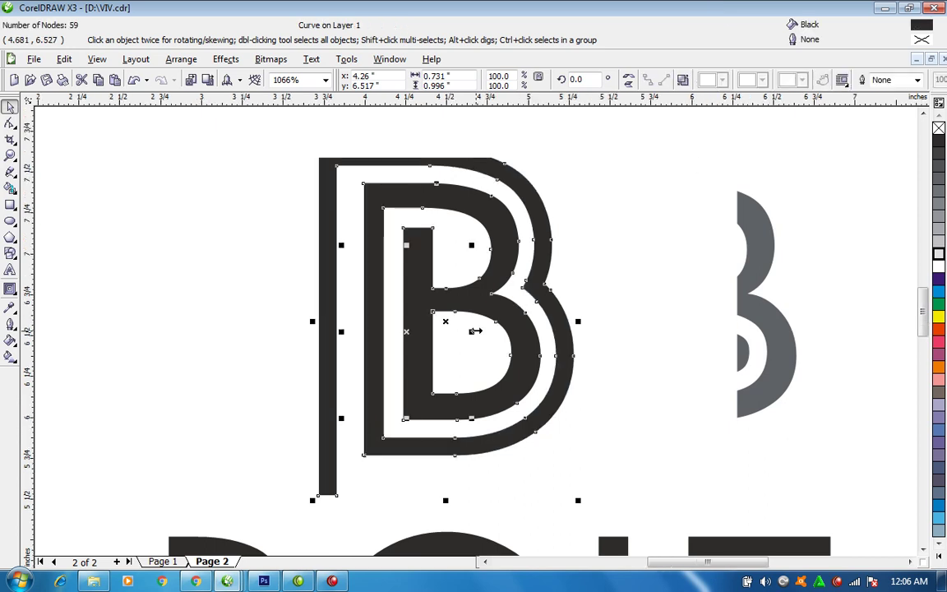
pyautogui.scroll(-2, 476, 332)
pyautogui.press('F2')
pyautogui.moveTo(215, 253); pyautogui.dragTo(630, 512)
pyautogui.moveTo(604, 159); pyautogui.dragTo(756, 364)
pyautogui.press('Delete')
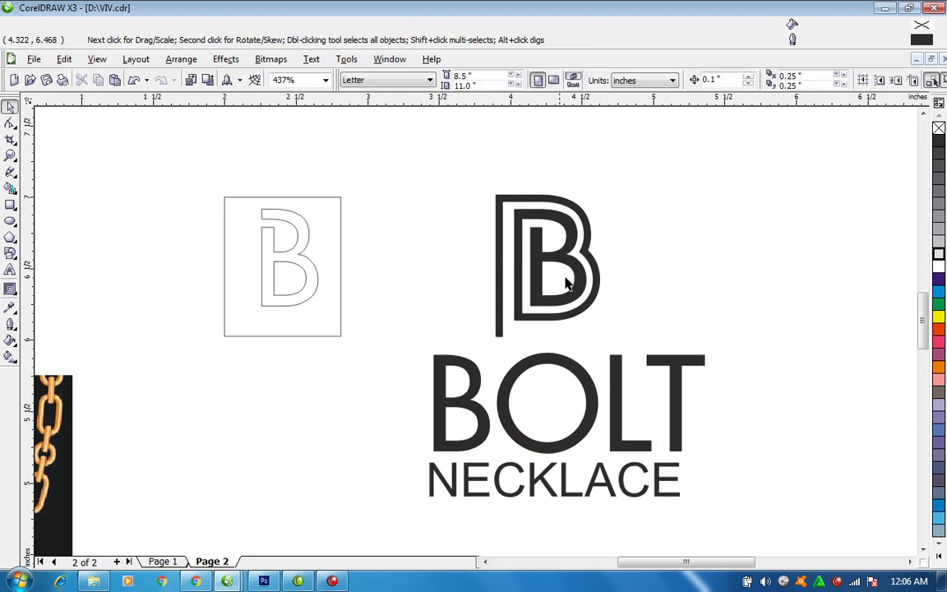
# Lower the monogram to just above BOLT and trim its long outer stem with a temporary rectangle drawn over the lettering
pyautogui.moveTo(590, 310); pyautogui.dragTo(590, 325)
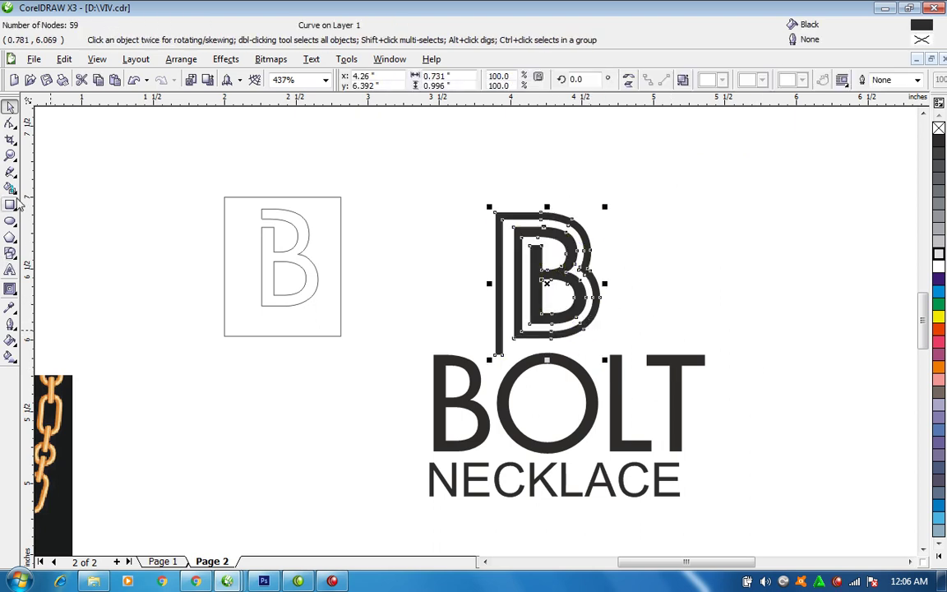
pyautogui.click(10, 204)
pyautogui.moveTo(417, 342)
pyautogui.mouseDown()
pyautogui.moveTo(554, 406)
pyautogui.moveTo(617, 451)
pyautogui.mouseUp()
pyautogui.press('space')
pyautogui.keyDown('shift'); pyautogui.click(536, 257); pyautogui.keyUp('shift')
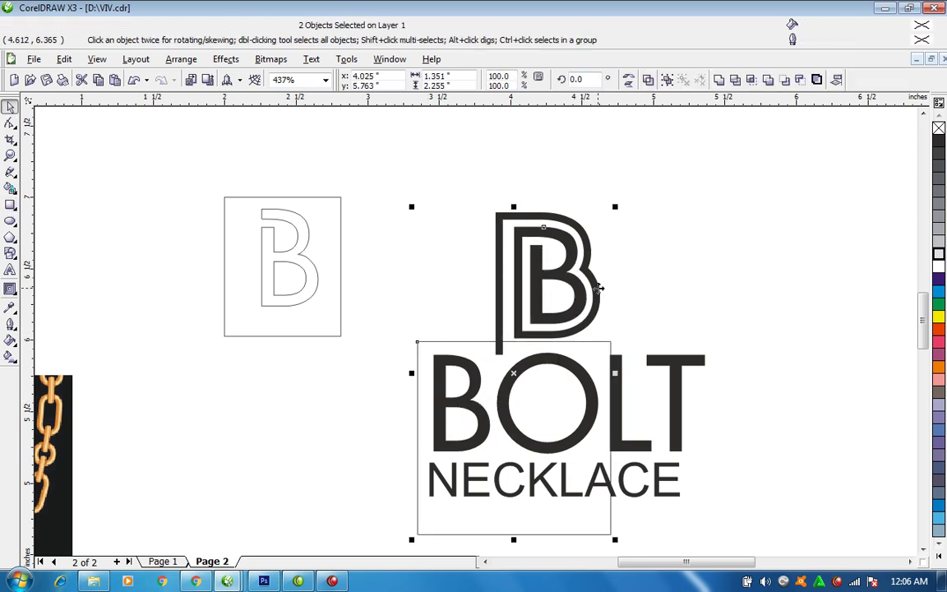
pyautogui.click(752, 82)
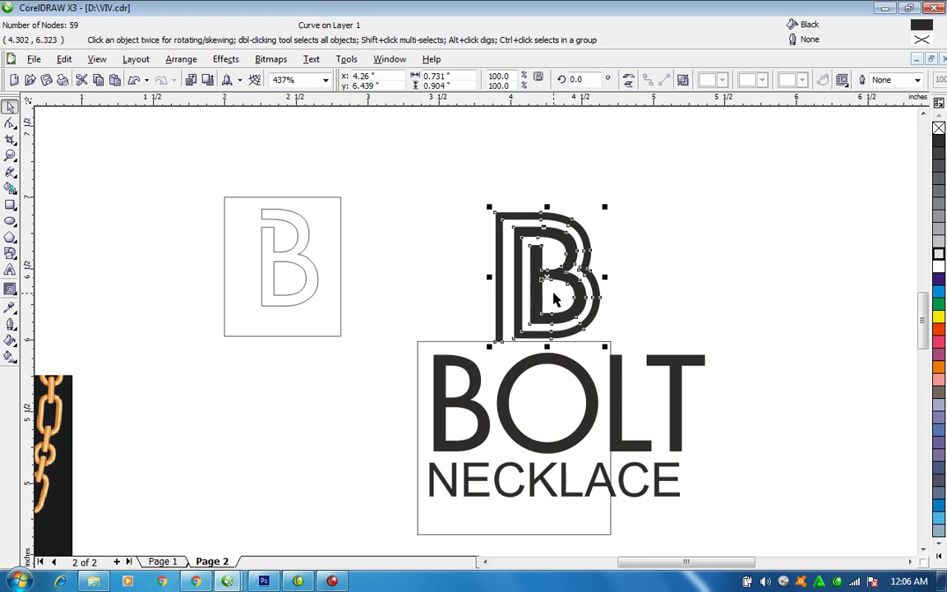
pyautogui.click(604, 348)
pyautogui.press('Delete')
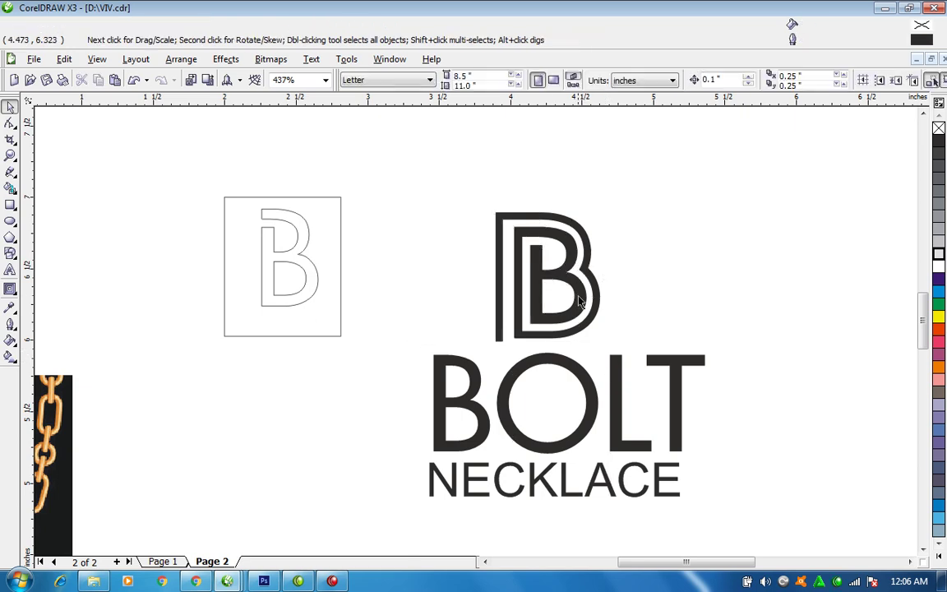
# Draw a rectangle about 1.08 by 1.13 in framing the LB monogram above BOLT
pyautogui.click(597, 290)
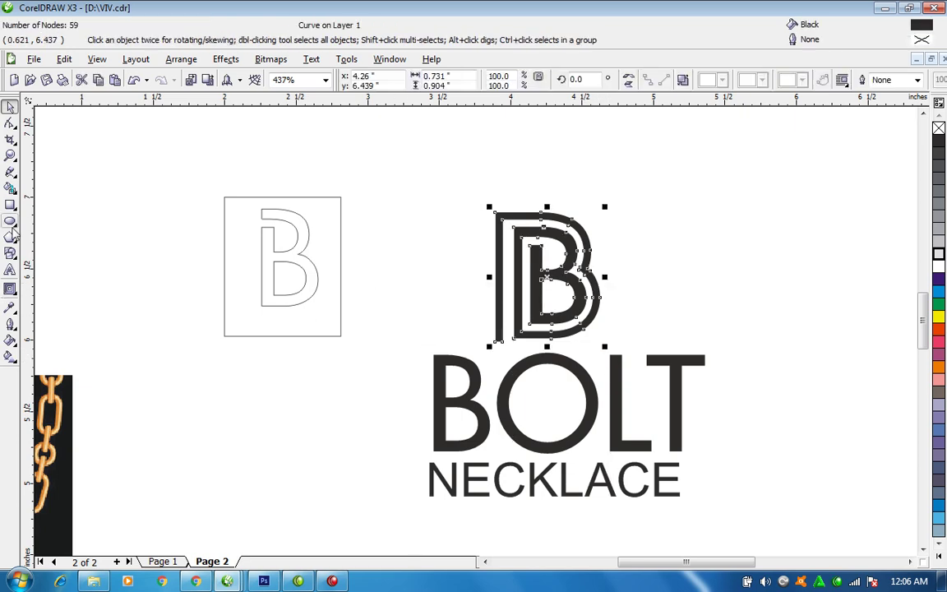
pyautogui.click(10, 205)
pyautogui.moveTo(472, 196); pyautogui.dragTo(628, 357)
pyautogui.press('space')
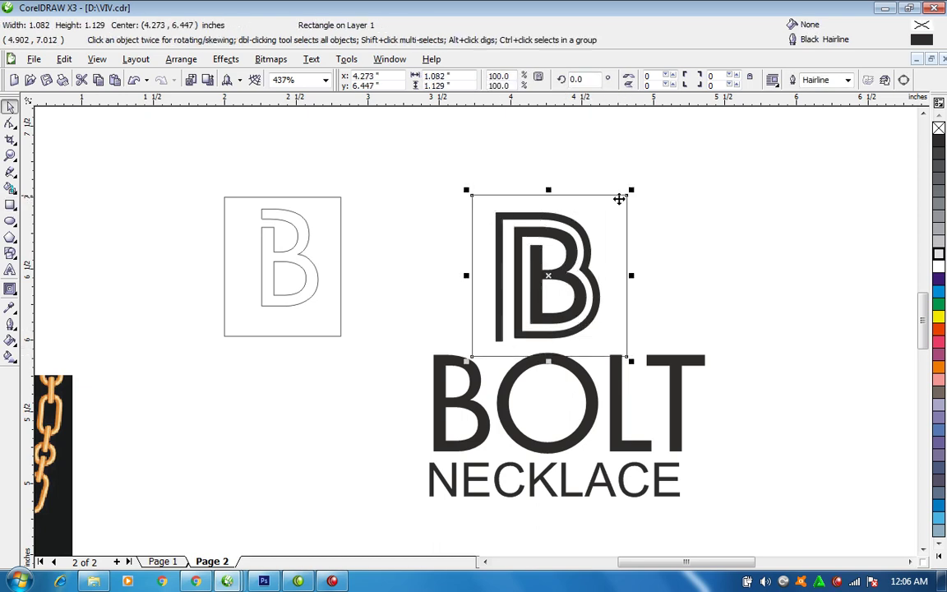
# Raise the LB monogram together with its rectangular frame so both stand clear above the BOLT lettering
pyautogui.moveTo(434, 169); pyautogui.dragTo(671, 400)
pyautogui.moveTo(603, 317); pyautogui.dragTo(621, 284)
# Fill the frame rectangle with Gold, place it behind the monogram and remove its outline
pyautogui.click(611, 195)
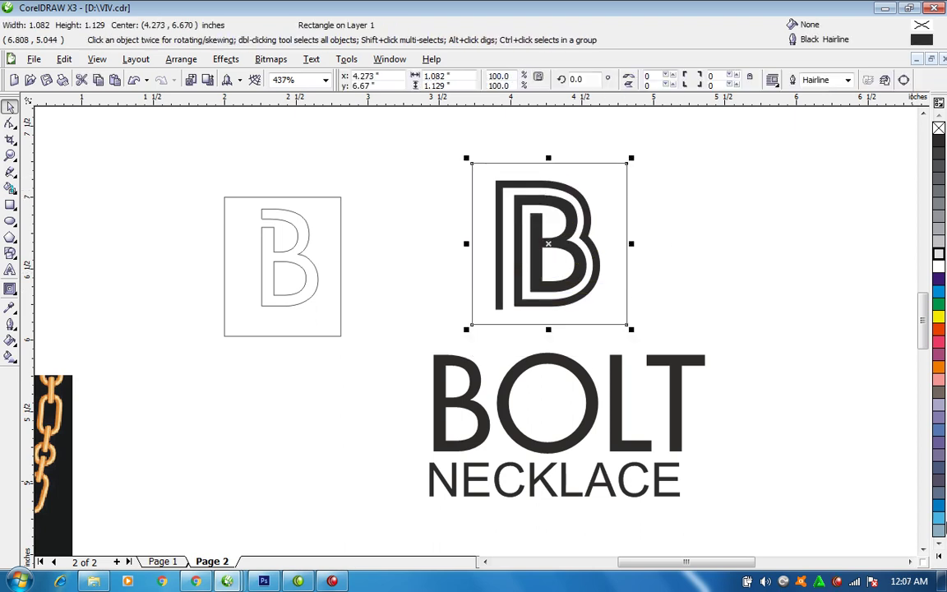
pyautogui.click(938, 556)
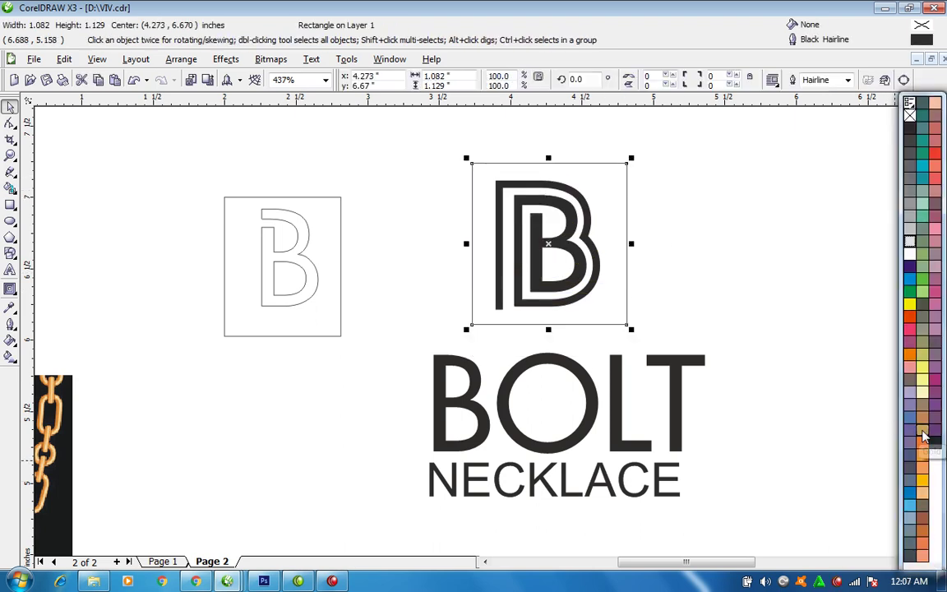
pyautogui.click(922, 432)
pyautogui.hotkey('shift', 'pagedown')
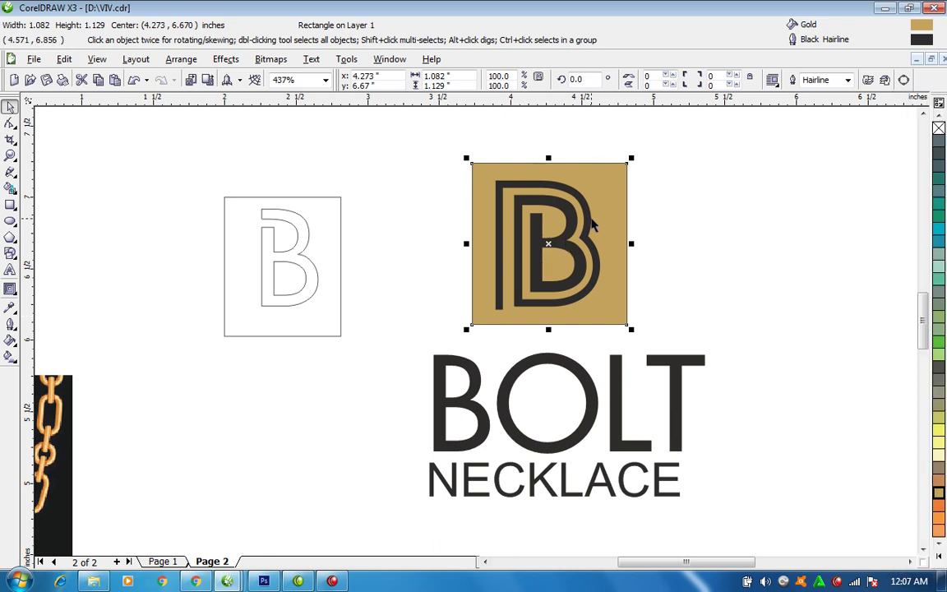
pyautogui.scroll(-2, 380, 423)
pyautogui.rightClick(939, 129)
# Round the gold frame's upper-right and lower-left corners to 50, and shift the frame slightly left around the monogram
pyautogui.doubleClick(712, 75)
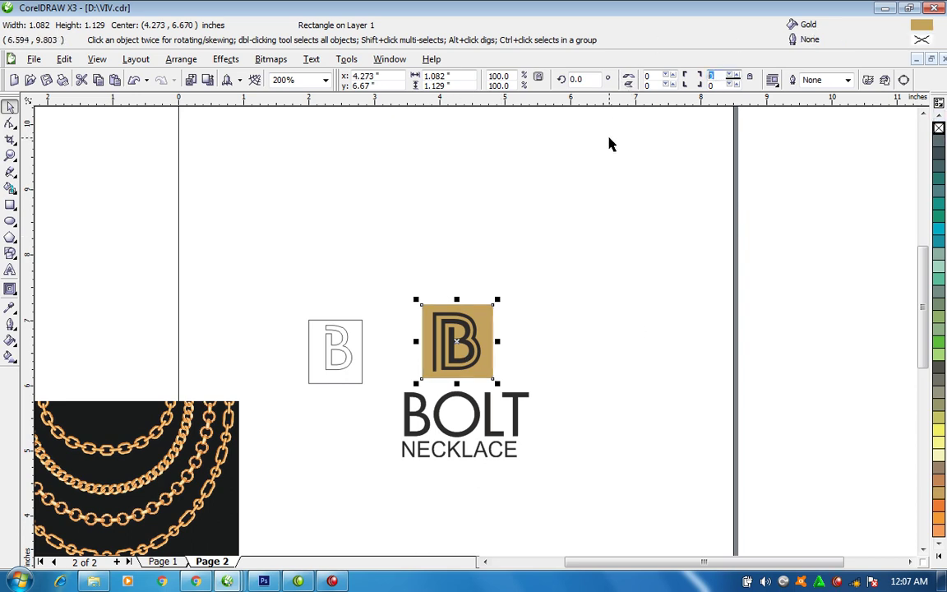
pyautogui.press('Return')
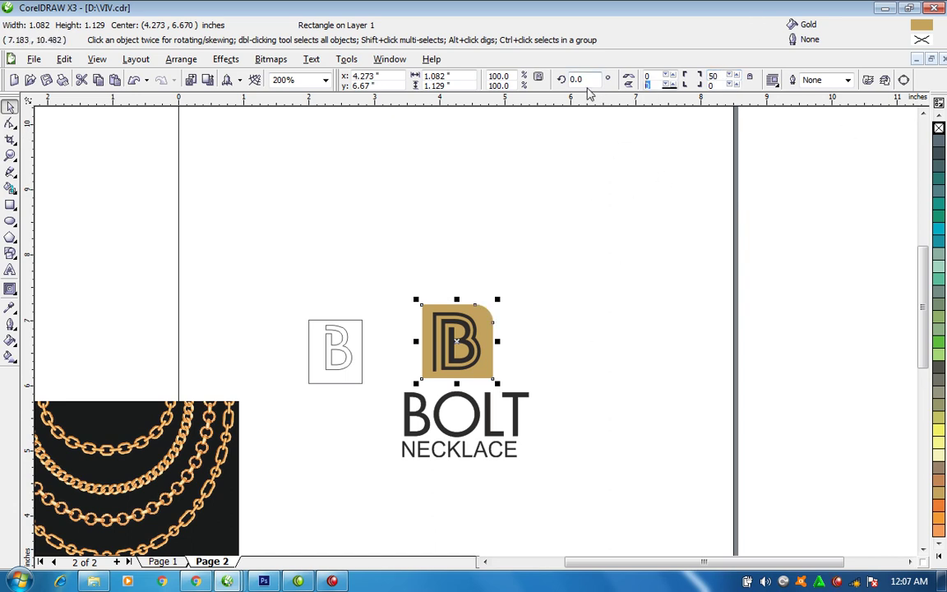
pyautogui.press('Return')
pyautogui.moveTo(484, 320); pyautogui.dragTo(488, 328)
# Draw two concentric circles, the outer about 0.2 in wide, beside the monogram inside the gold frame's rounded upper-right corner
pyautogui.press('F2')
pyautogui.moveTo(374, 270); pyautogui.dragTo(592, 501)
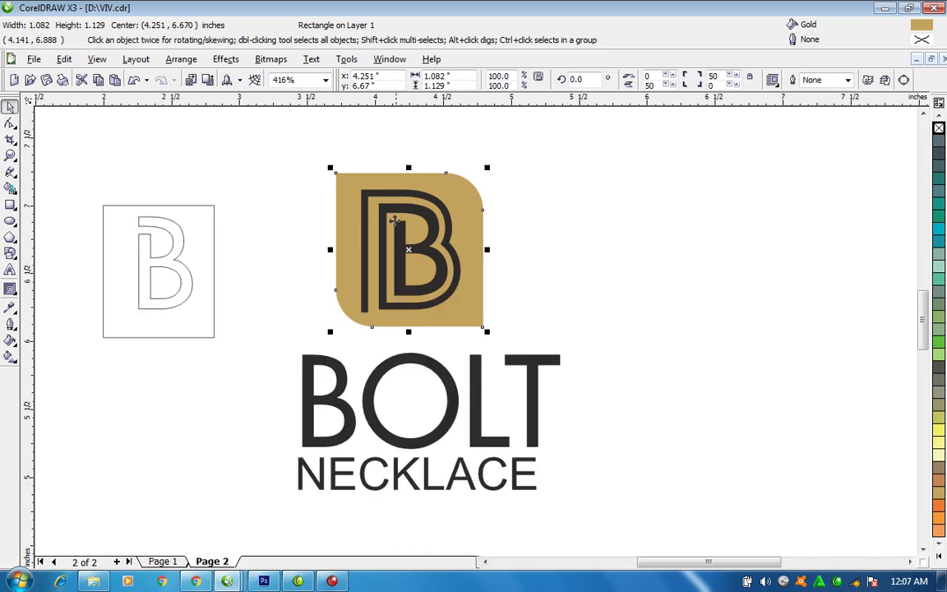
pyautogui.click(10, 221)
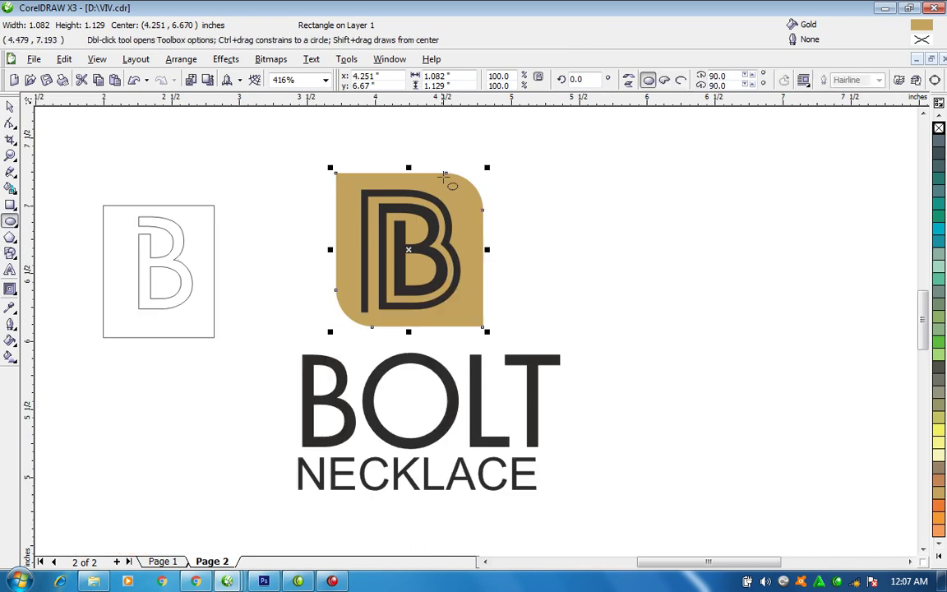
pyautogui.moveTo(447, 192)
pyautogui.mouseDown()
pyautogui.moveTo(475, 219)
pyautogui.moveTo(480, 195)
pyautogui.mouseUp()
pyautogui.click(534, 169)
pyautogui.moveTo(535, 169); pyautogui.dragTo(428, 237)
pyautogui.press('space')
pyautogui.press('Delete')
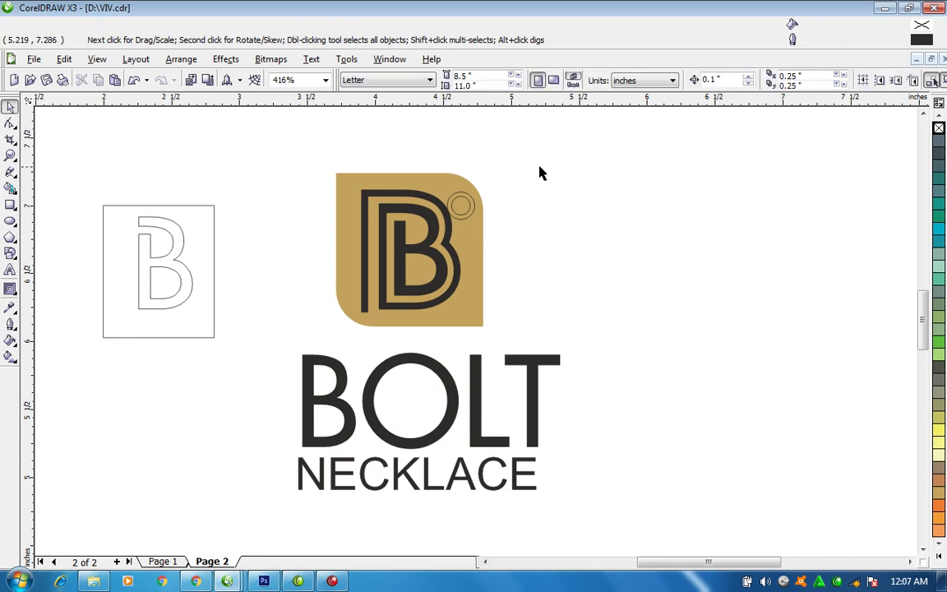
# Combine the two small circles into a black ring without outline, and move it slightly up, just clear of the monogram
pyautogui.moveTo(539, 158); pyautogui.dragTo(420, 253)
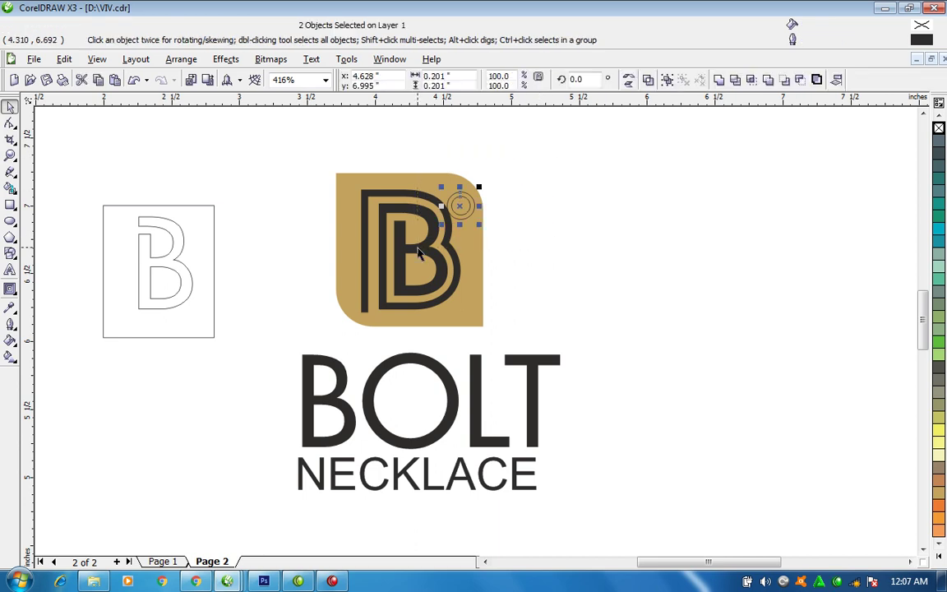
pyautogui.hotkey('ctrl', 'l')
pyautogui.click(938, 556)
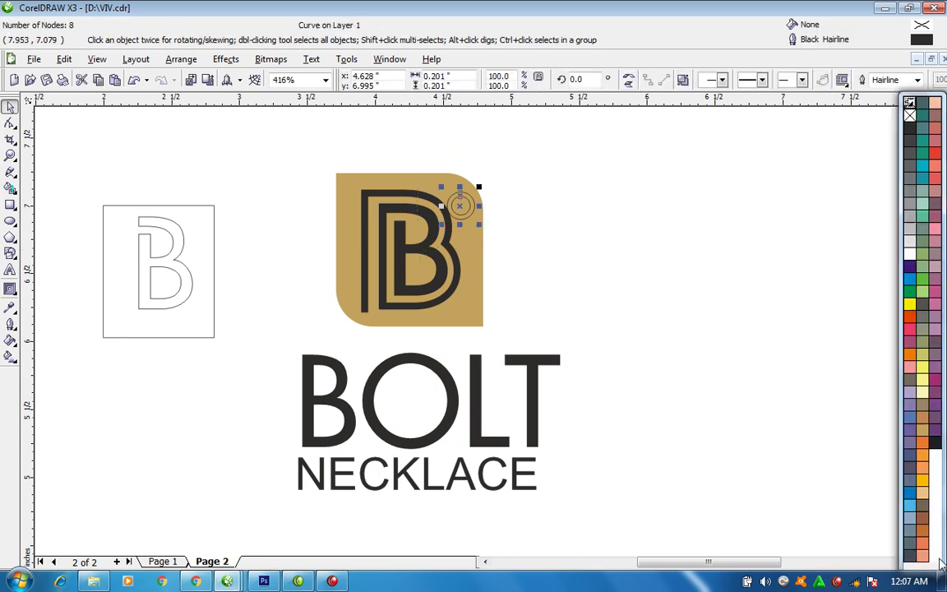
pyautogui.click(910, 125)
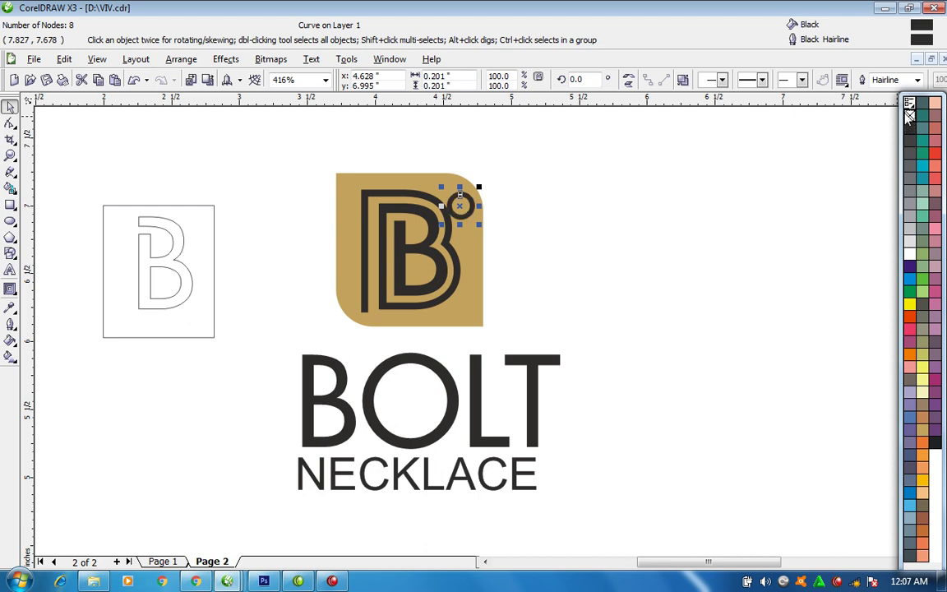
pyautogui.rightClick(910, 115)
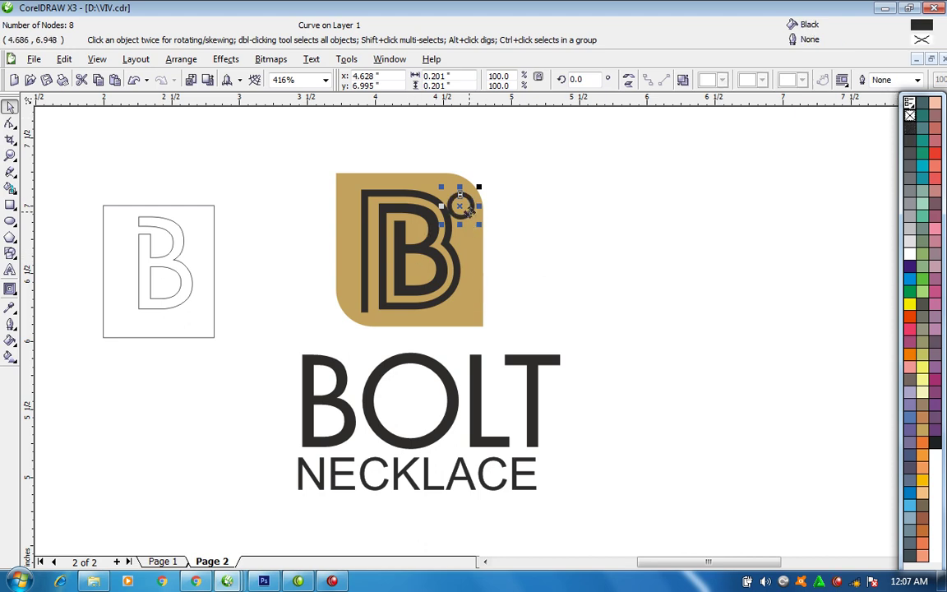
pyautogui.moveTo(460, 205); pyautogui.dragTo(464, 198)
pyautogui.click(548, 300)
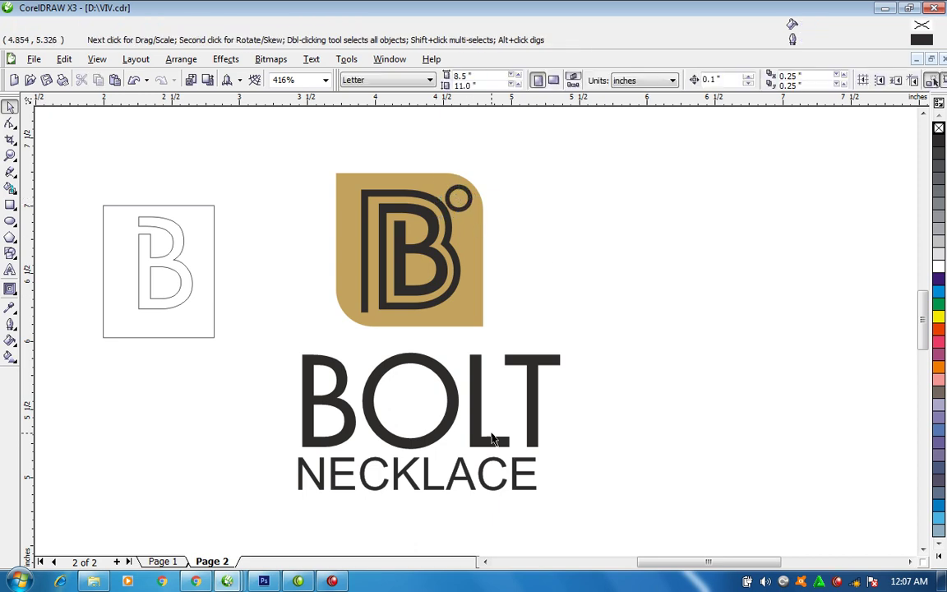
# Copy the BOLT text, change the copy to N, and shrink and center it inside the small ring
pyautogui.moveTo(486, 445); pyautogui.dragTo(592, 247)
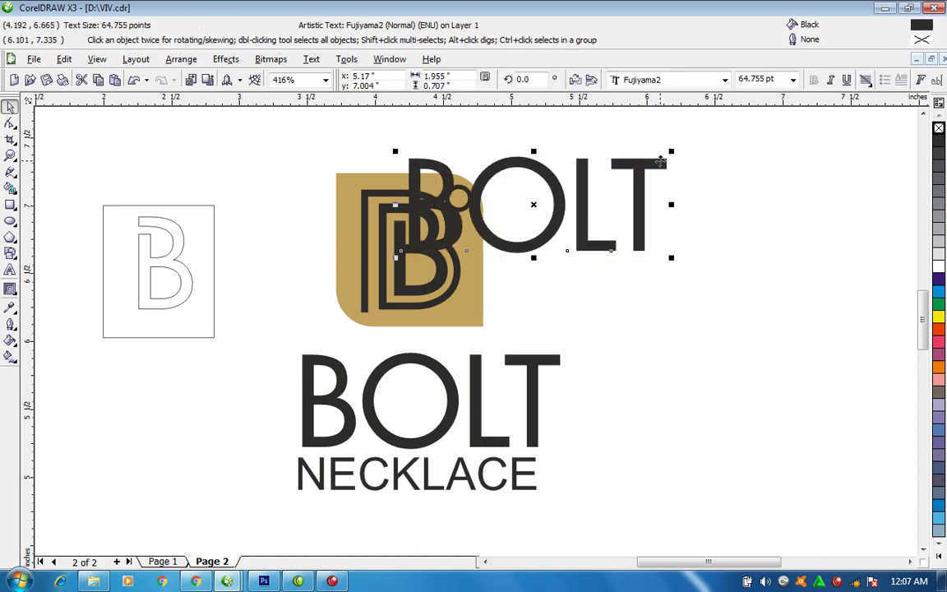
pyautogui.doubleClick(661, 161)
pyautogui.hotkey('ctrl', 'a')
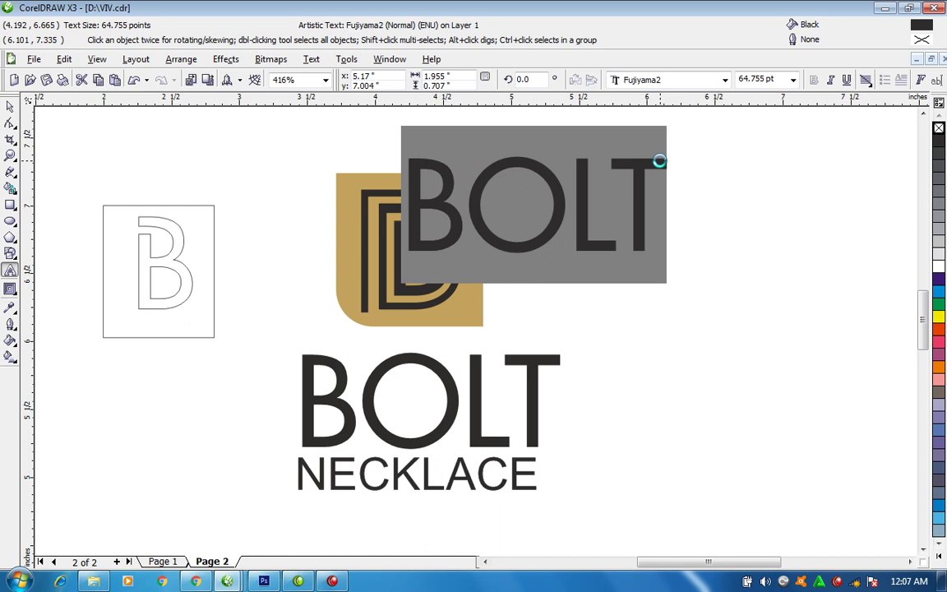
pyautogui.write('N')
pyautogui.hotkey('ctrl', 'space')
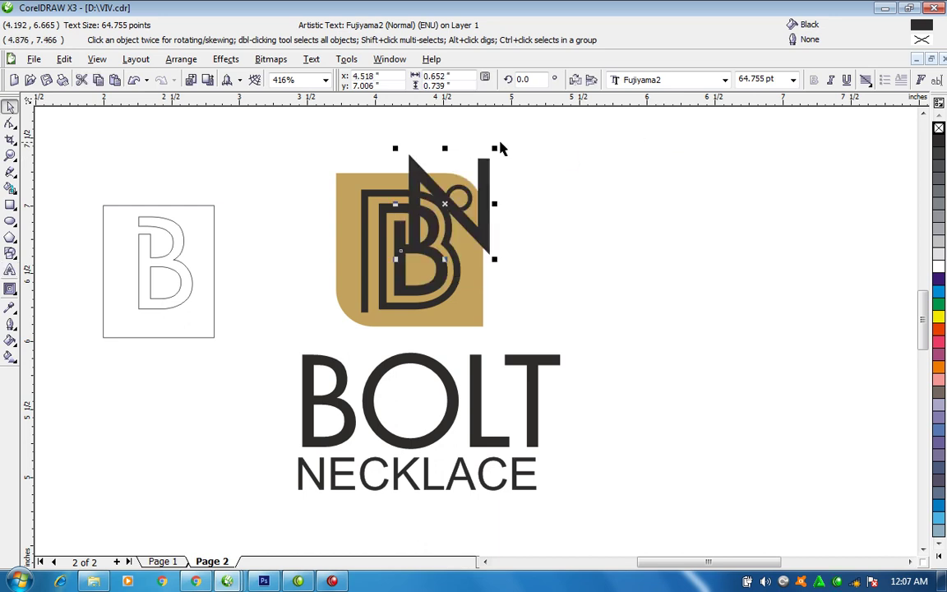
pyautogui.moveTo(496, 149); pyautogui.dragTo(466, 195)
pyautogui.keyDown('shift'); pyautogui.click(469, 205); pyautogui.keyUp('shift')
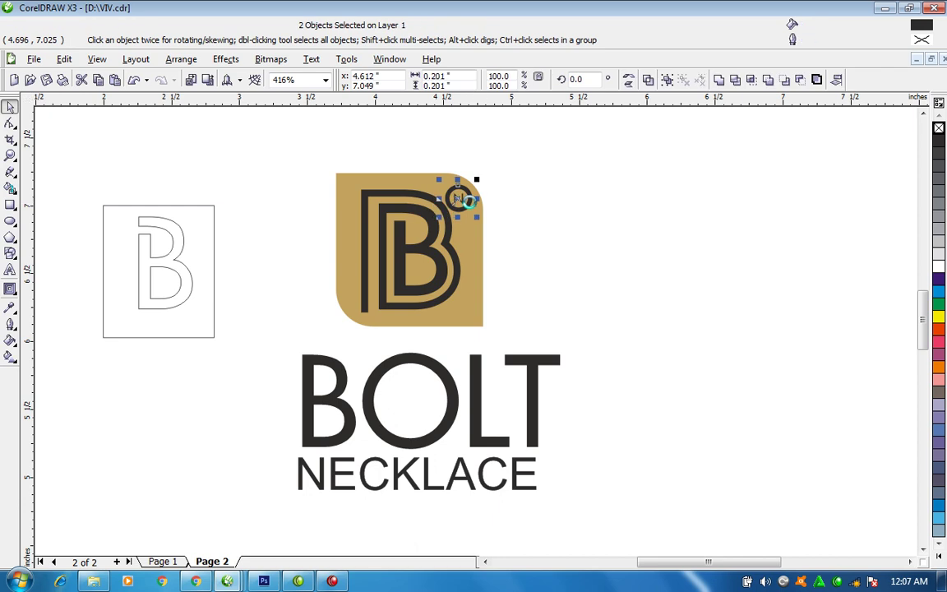
pyautogui.click(571, 209)
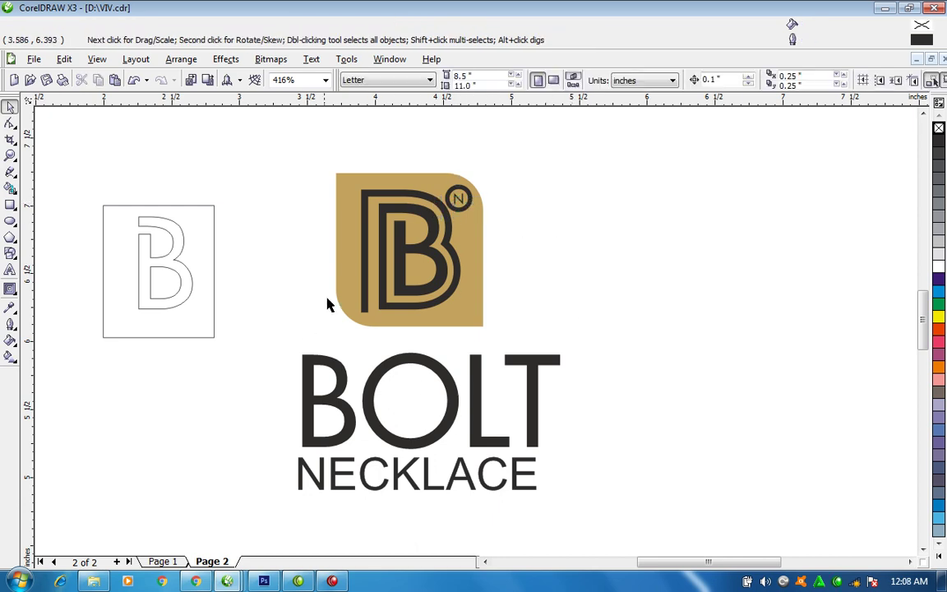
# Delete the leftover outlined B and its rectangle beside the logo
pyautogui.press('F3')
pyautogui.press('F3')
pyautogui.press('F3')
pyautogui.press('F2')
pyautogui.moveTo(326, 207); pyautogui.dragTo(675, 425)
pyautogui.moveTo(397, 264); pyautogui.dragTo(482, 346)
pyautogui.press('Delete')
# Move the gold chain picture onto the upper-left area of the page, above the logo
pyautogui.moveTo(366, 400); pyautogui.dragTo(615, 263)
pyautogui.rightClick(615, 264)
pyautogui.keyDown('shift'); pyautogui.click(415, 234); pyautogui.keyUp('shift')
pyautogui.press('c')
pyautogui.click(724, 192)
pyautogui.click(420, 272)
pyautogui.click(420, 271)
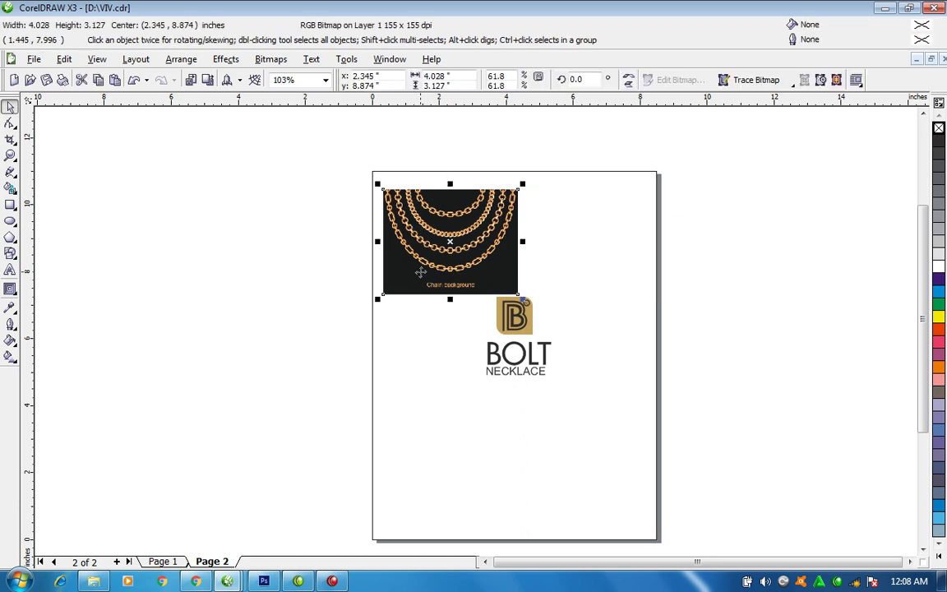
# Crop the "Chain background" caption off the lower edge of the chain picture
pyautogui.click(10, 122)
pyautogui.moveTo(327, 281); pyautogui.dragTo(525, 288)
pyautogui.moveTo(307, 161); pyautogui.dragTo(516, 281)
# Extend the chain picture's dark background downward to about 5.45 in overall height, and group the two pieces
pyautogui.press('space')
pyautogui.moveTo(452, 285); pyautogui.dragTo(459, 371)
pyautogui.keyDown('shift'); pyautogui.click(491, 255); pyautogui.keyUp('shift')
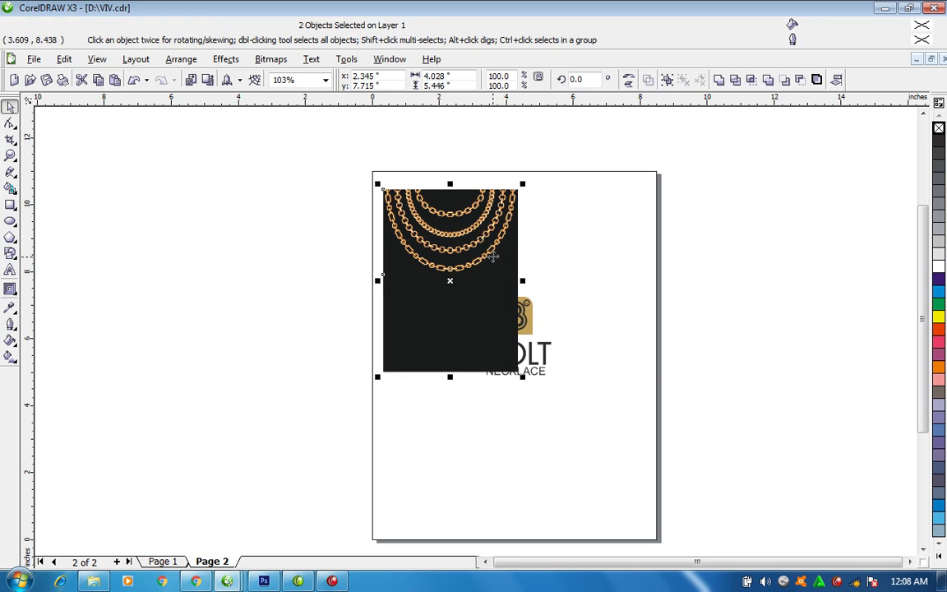
pyautogui.hotkey('ctrl', 'g')
# Add a page-sized rectangle and PowerClip the grouped chain picture inside it
pyautogui.moveTo(486, 245); pyautogui.dragTo(582, 211)
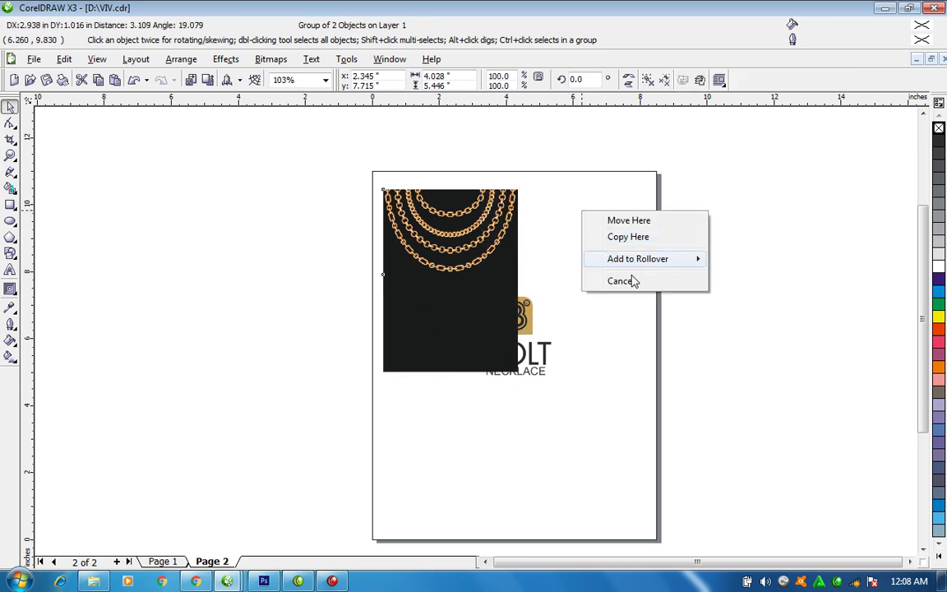
pyautogui.doubleClick(9, 208)
pyautogui.press('space')
pyautogui.moveTo(498, 240); pyautogui.dragTo(581, 196)
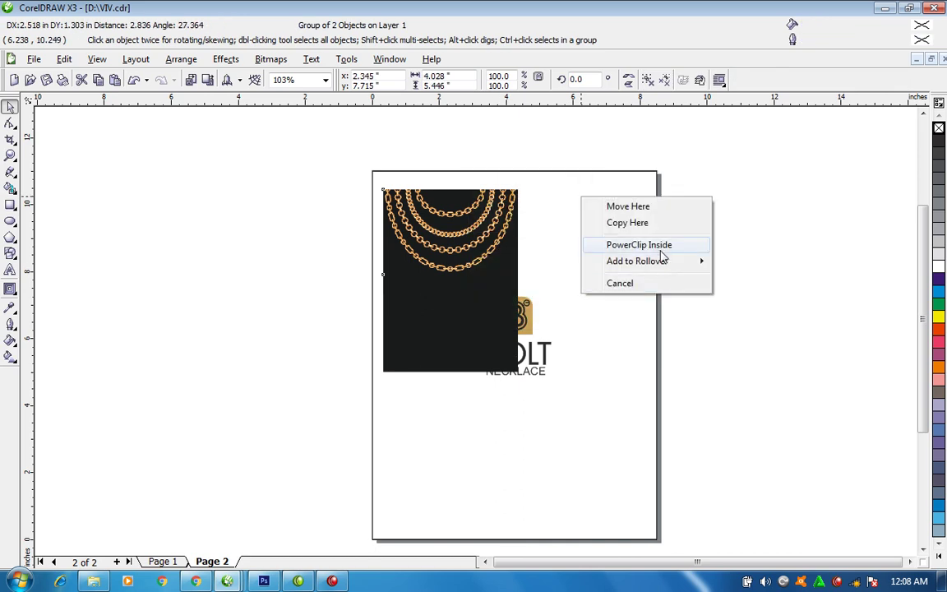
pyautogui.click(639, 244)
# Edit the PowerClip contents and enlarge the chain picture from its center until it covers the whole page
pyautogui.keyDown('ctrl'); pyautogui.click(556, 351); pyautogui.keyUp('ctrl')
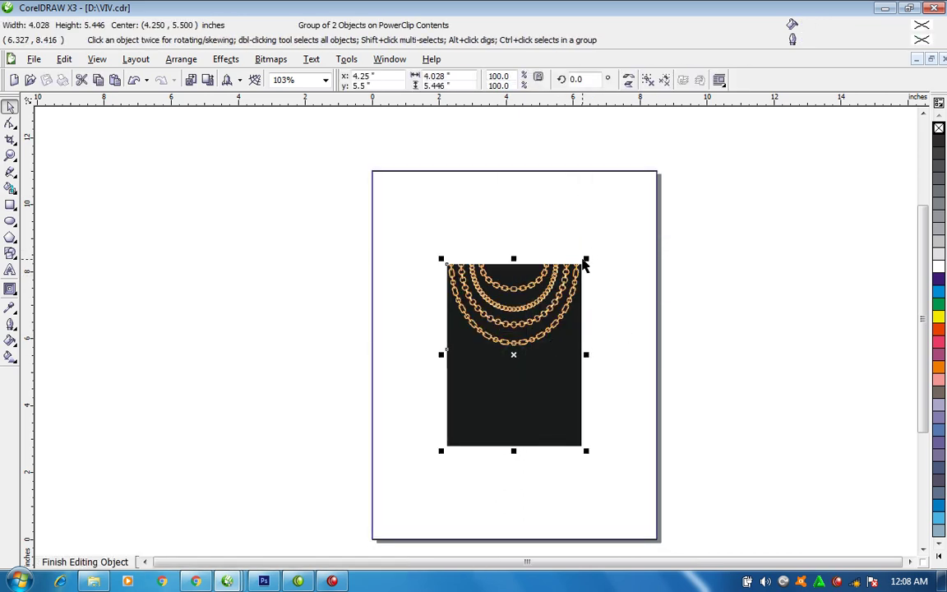
pyautogui.moveTo(585, 258); pyautogui.dragTo(679, 147)
pyautogui.keyDown('ctrl'); pyautogui.click(763, 305); pyautogui.keyUp('ctrl')
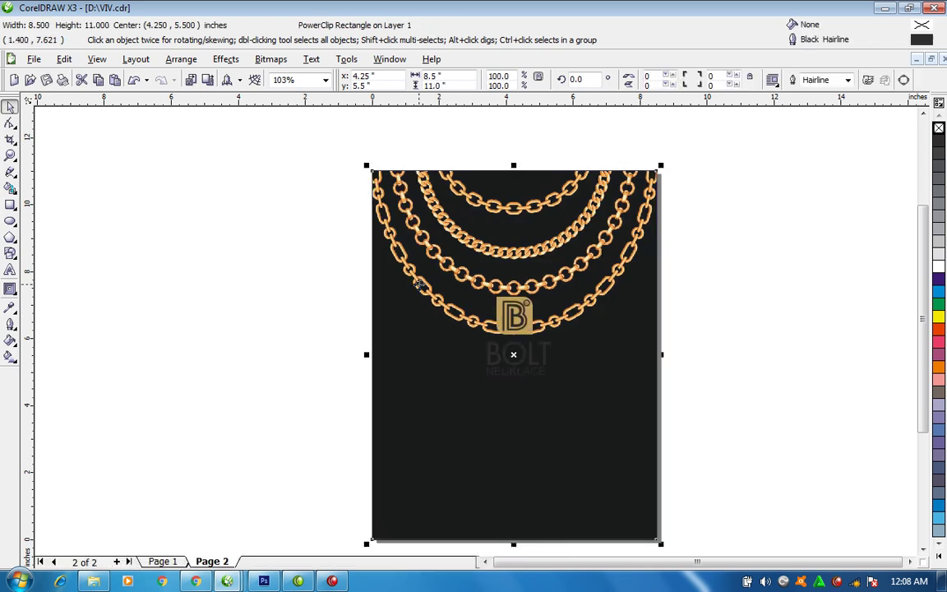
# Change the logo frame's fill to a deeper gold, about C21 M38 Y85 K0
pyautogui.press('F2')
pyautogui.moveTo(315, 247); pyautogui.dragTo(793, 439)
pyautogui.click(393, 250)
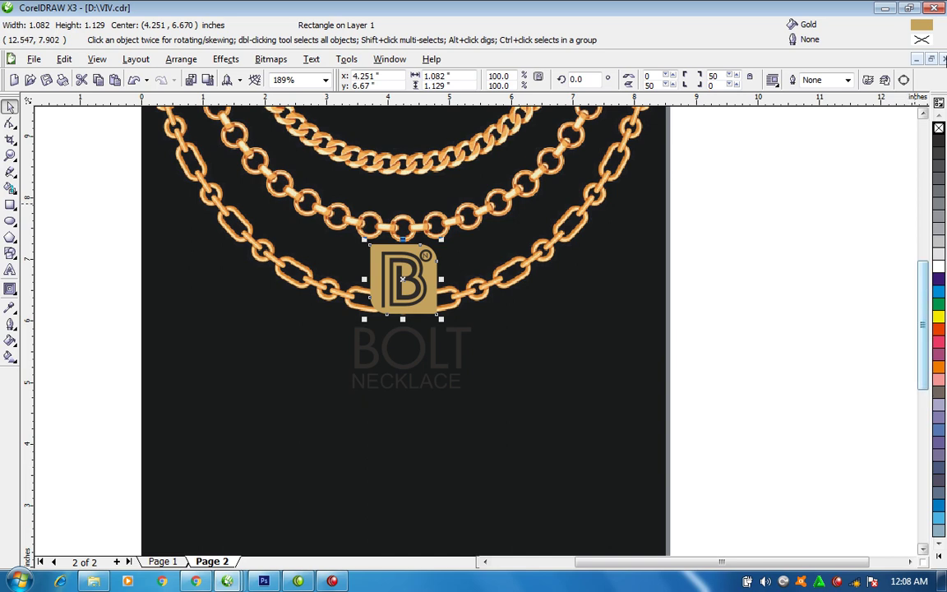
pyautogui.doubleClick(922, 26)
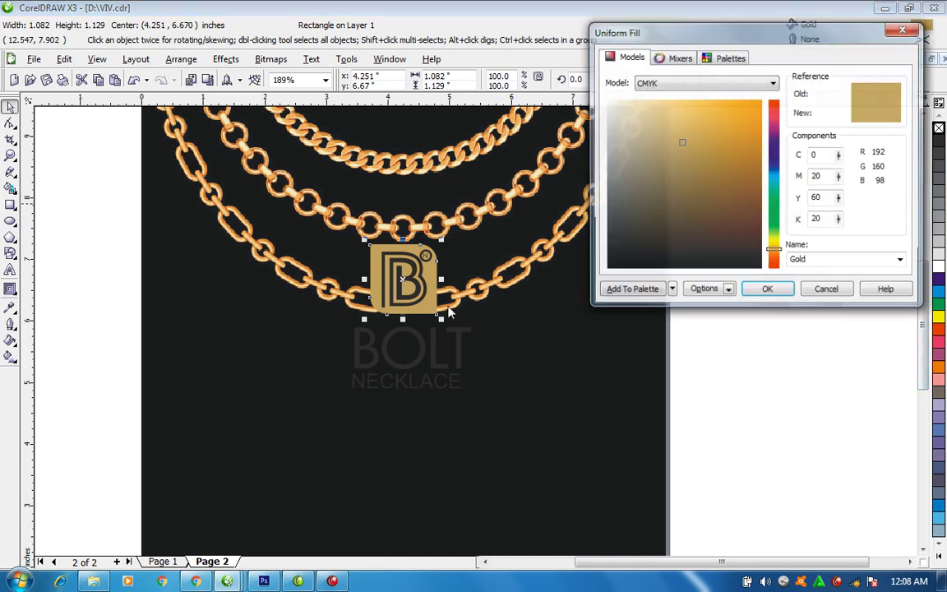
pyautogui.click(709, 156)
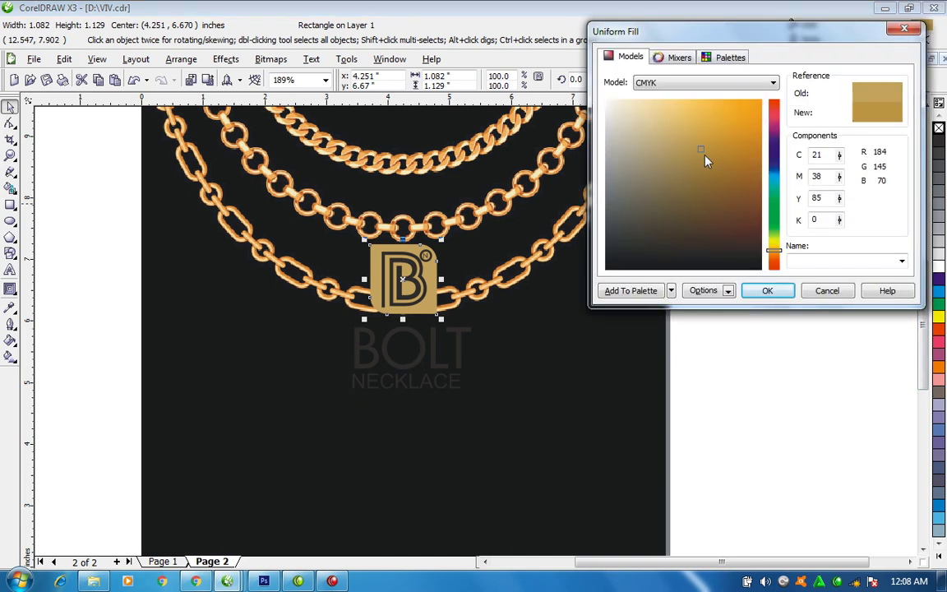
pyautogui.click(773, 292)
# Enlarge the whole logo to about 3.57 by 4.26 in and position it over the lowest chains near the page's middle
pyautogui.moveTo(751, 182); pyautogui.dragTo(189, 449)
pyautogui.moveTo(478, 393); pyautogui.dragTo(527, 450)
pyautogui.moveTo(434, 298); pyautogui.dragTo(445, 340)
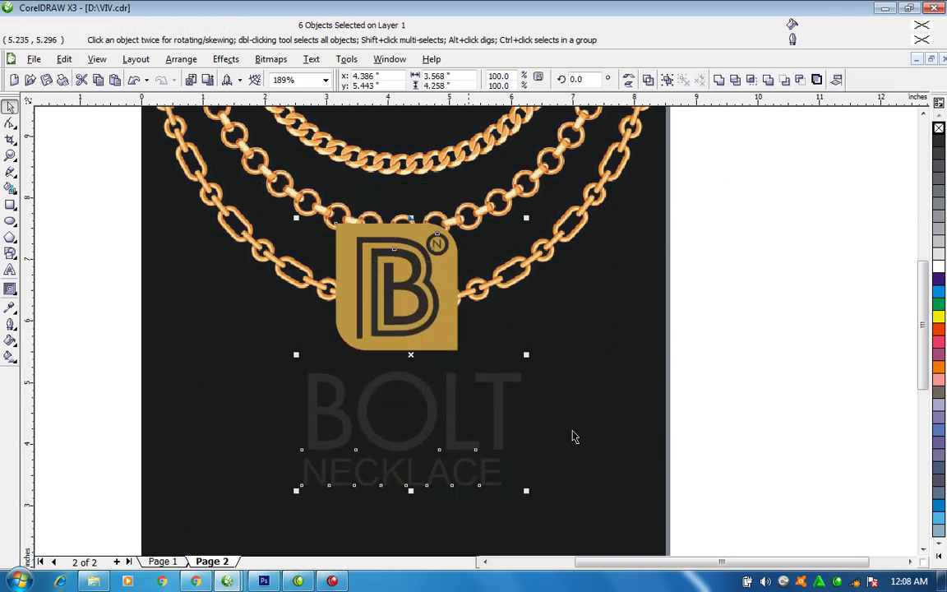
pyautogui.click(792, 343)
# Try a white fill on the LB monogram
pyautogui.click(413, 269)
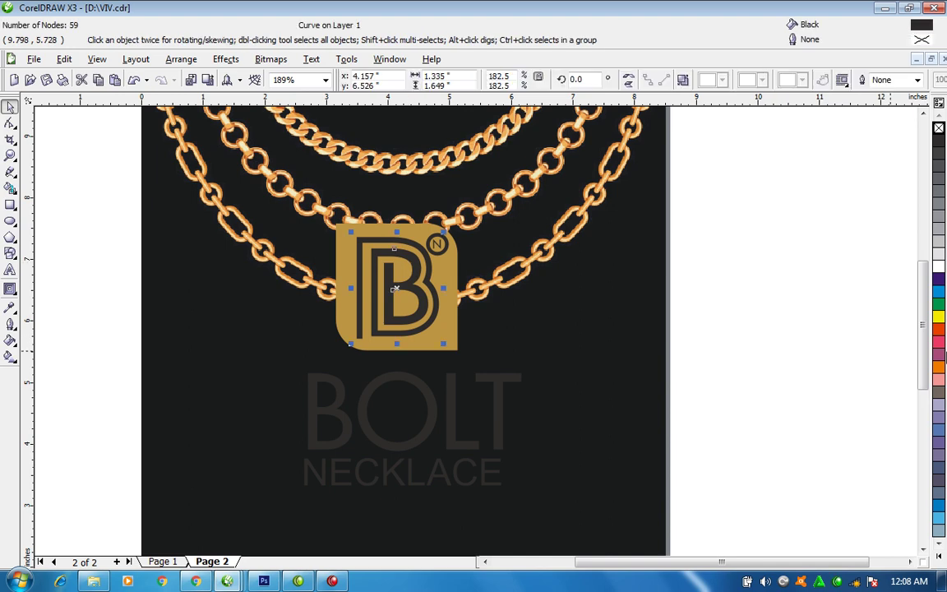
pyautogui.click(938, 265)
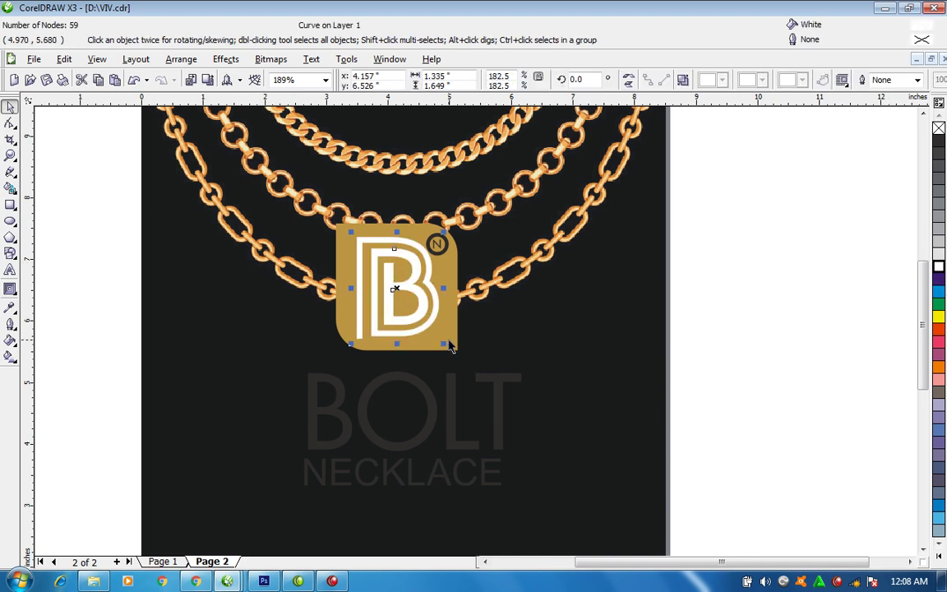
# Fill the small ring and its N with white, and set the LB monogram's fill to black
pyautogui.press('F3')
pyautogui.press('F2')
pyautogui.moveTo(242, 216); pyautogui.dragTo(655, 514)
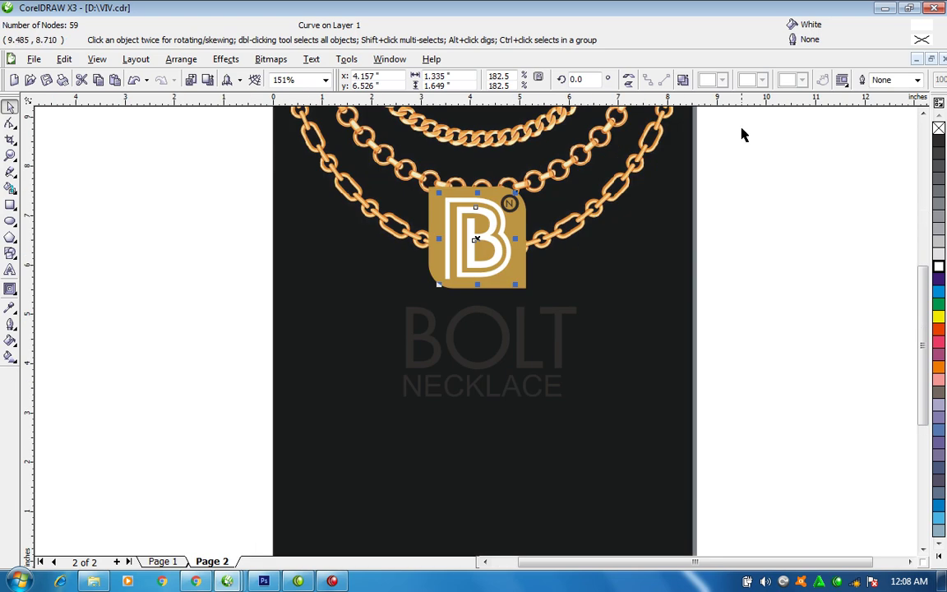
pyautogui.moveTo(761, 156); pyautogui.dragTo(414, 237)
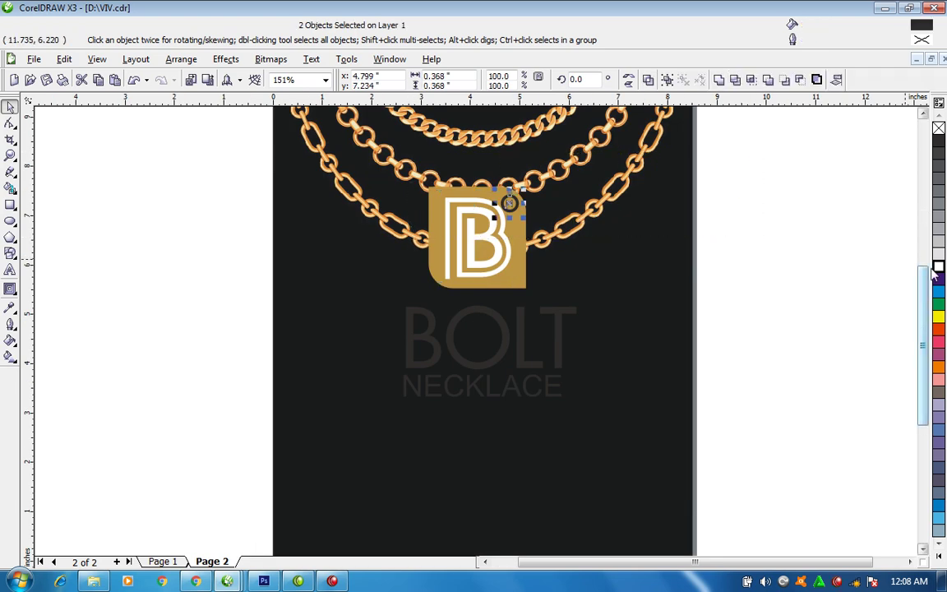
pyautogui.click(939, 128)
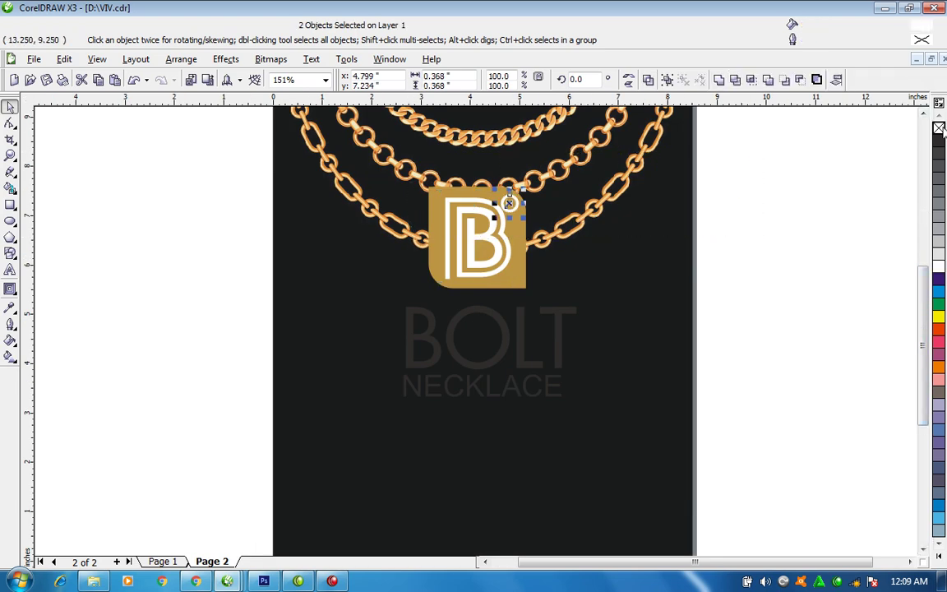
pyautogui.click(456, 247)
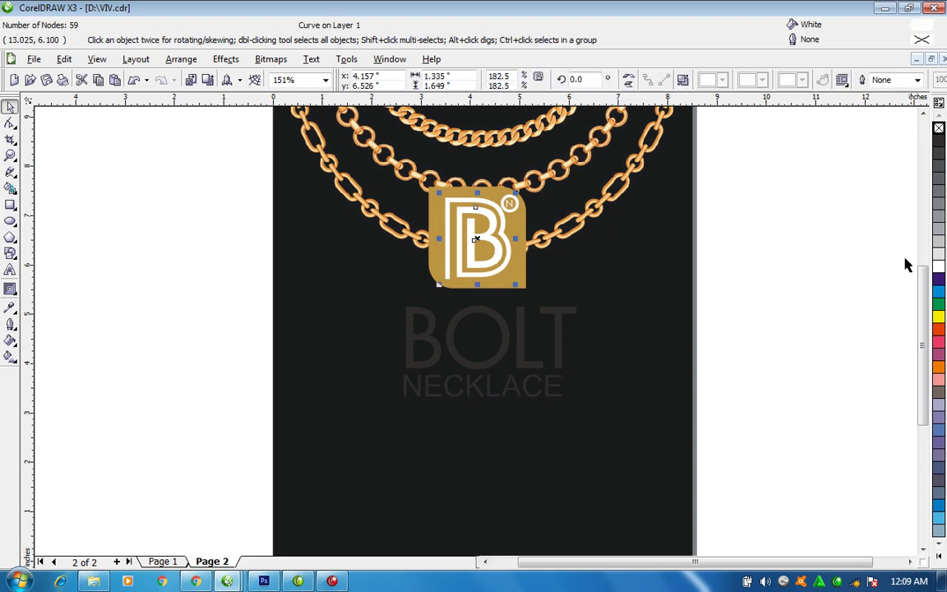
pyautogui.click(940, 140)
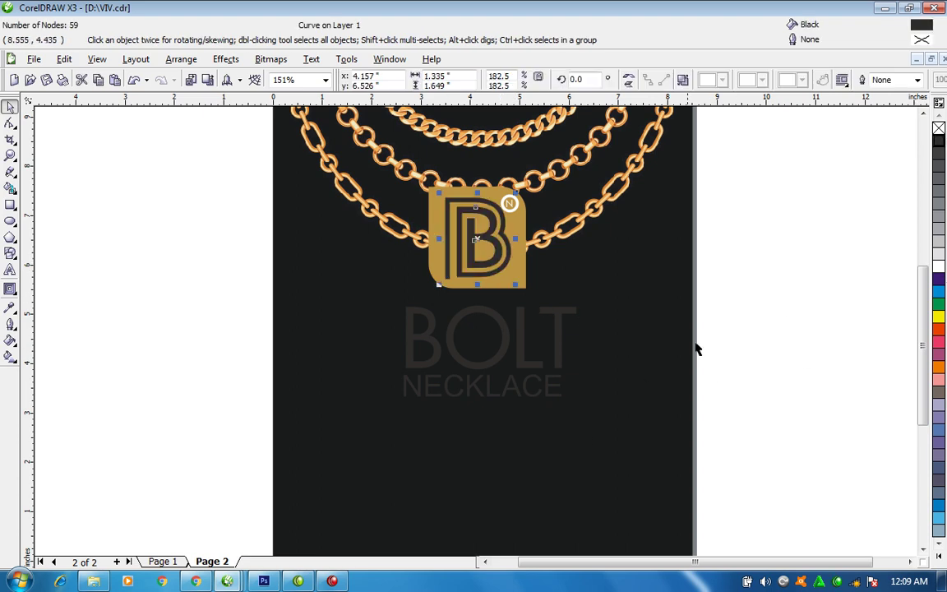
# Change the LB monogram's fill to a rich black, C100 M100 Y100 K100
pyautogui.doubleClick(925, 30)
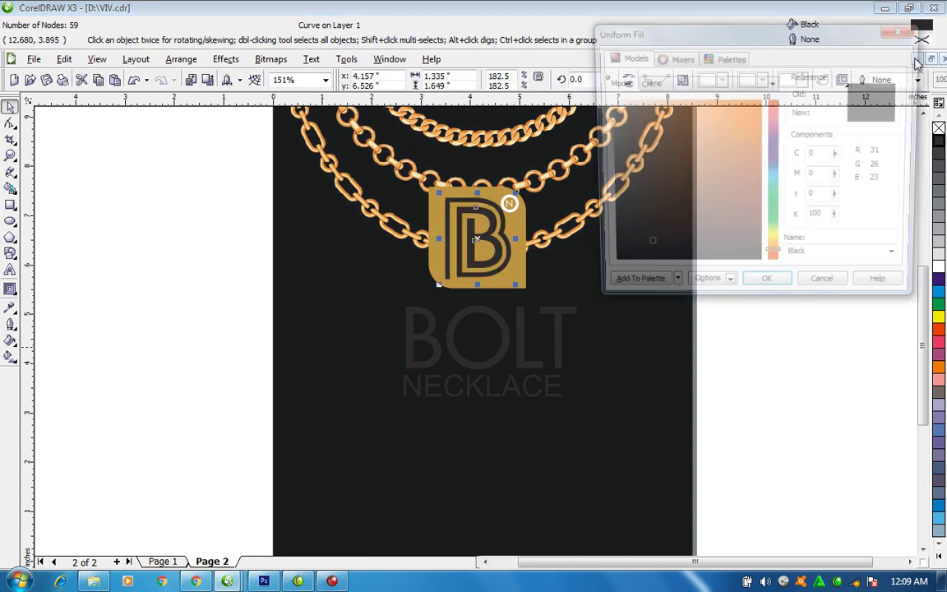
pyautogui.moveTo(840, 176); pyautogui.dragTo(844, 97)
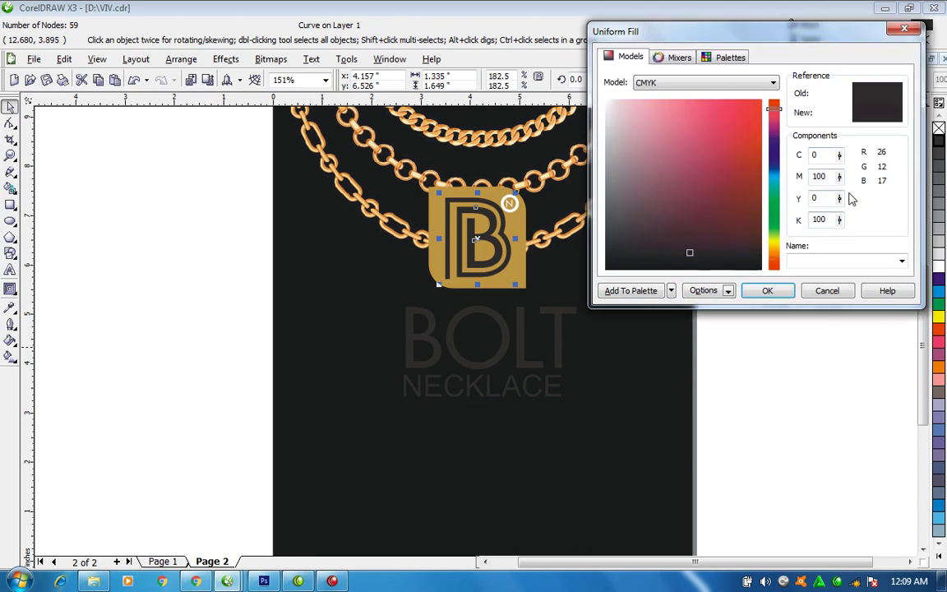
pyautogui.moveTo(839, 198); pyautogui.dragTo(860, 67)
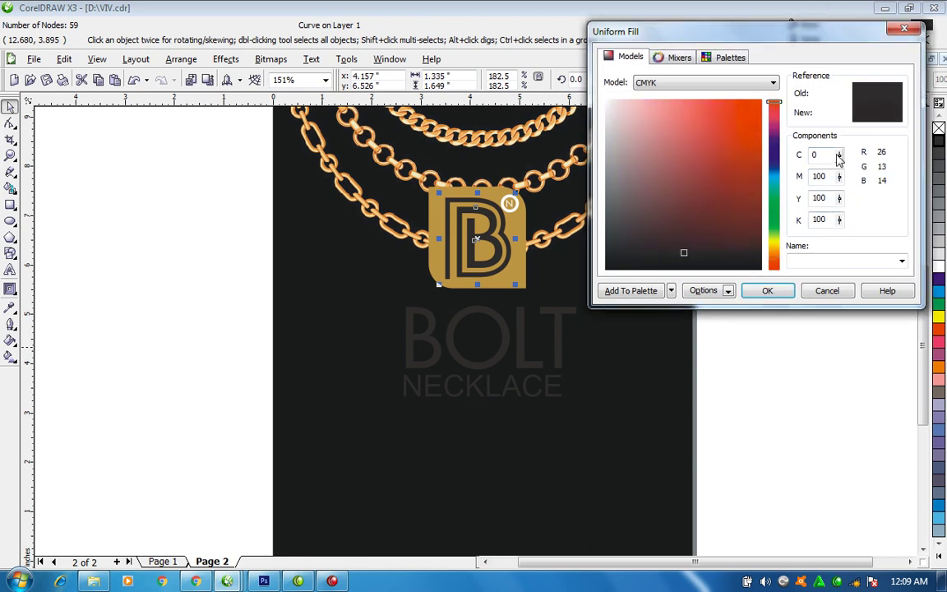
pyautogui.moveTo(840, 154); pyautogui.dragTo(848, 36)
pyautogui.click(782, 291)
# Fill the BOLT and NECKLACE text with white and centre the two lines horizontally on each other
pyautogui.moveTo(810, 292); pyautogui.dragTo(401, 456)
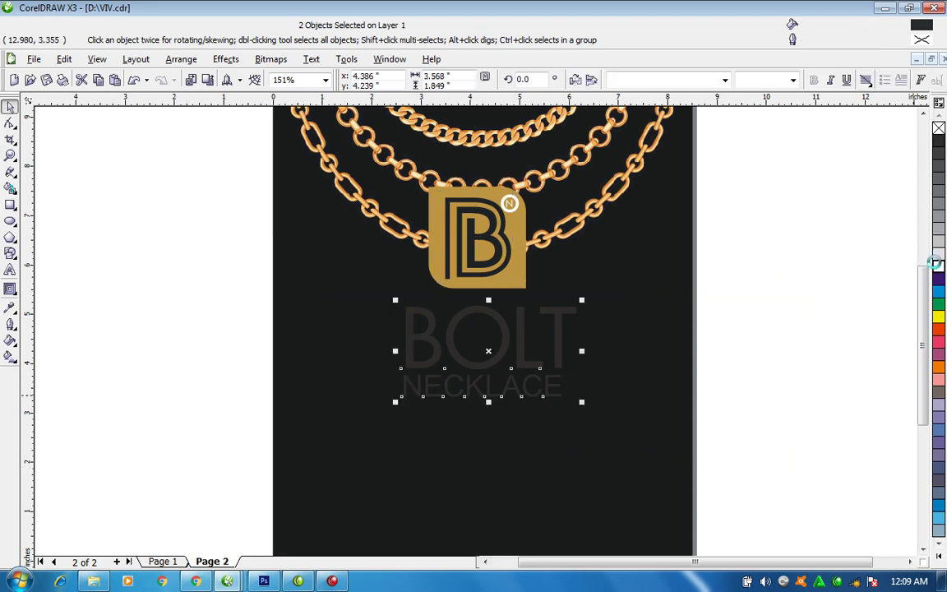
pyautogui.click(939, 266)
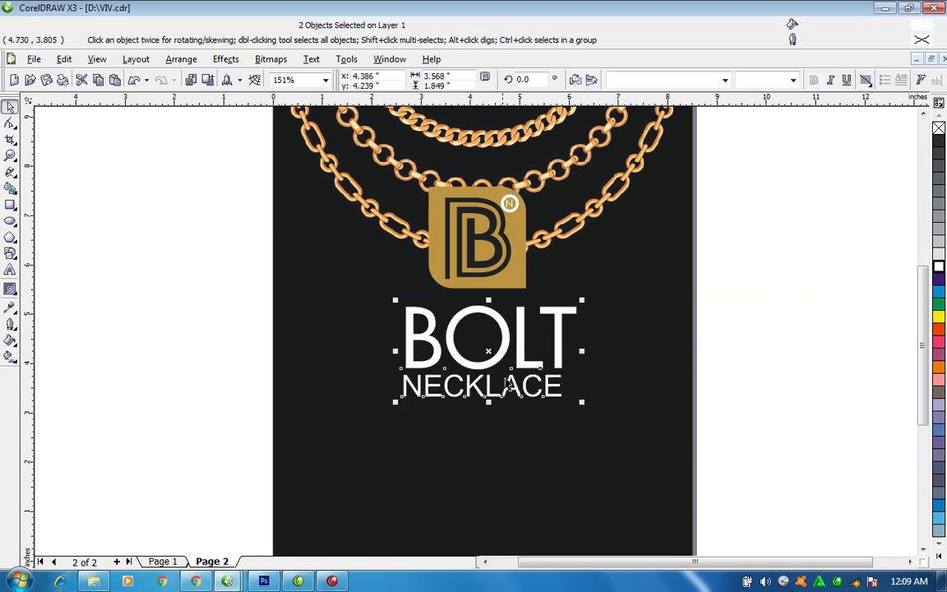
pyautogui.press('c')
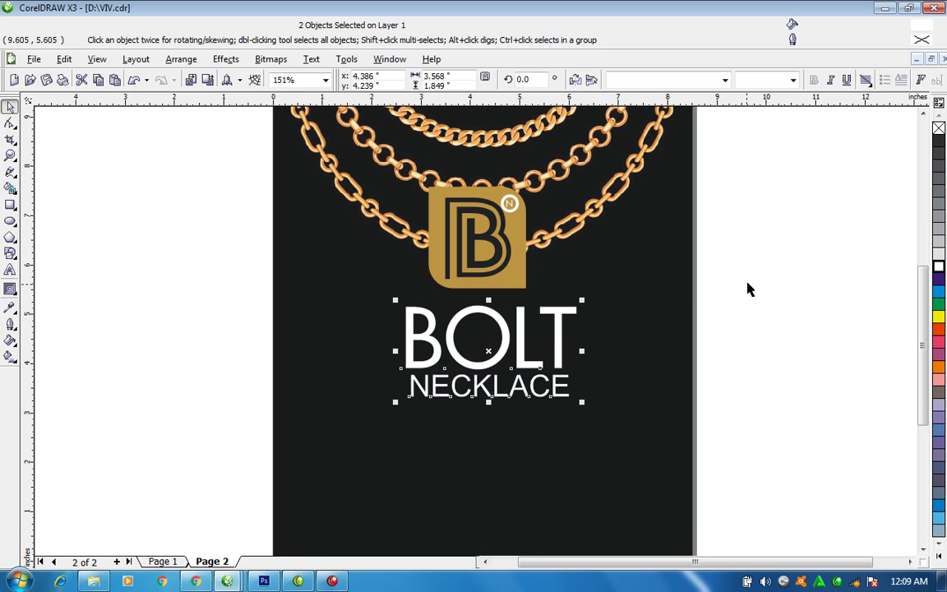
# Reduce the NECKLACE text to about 32.2 pt and widen its letter spacing to span the width of BOLT
pyautogui.click(623, 376)
pyautogui.click(559, 398)
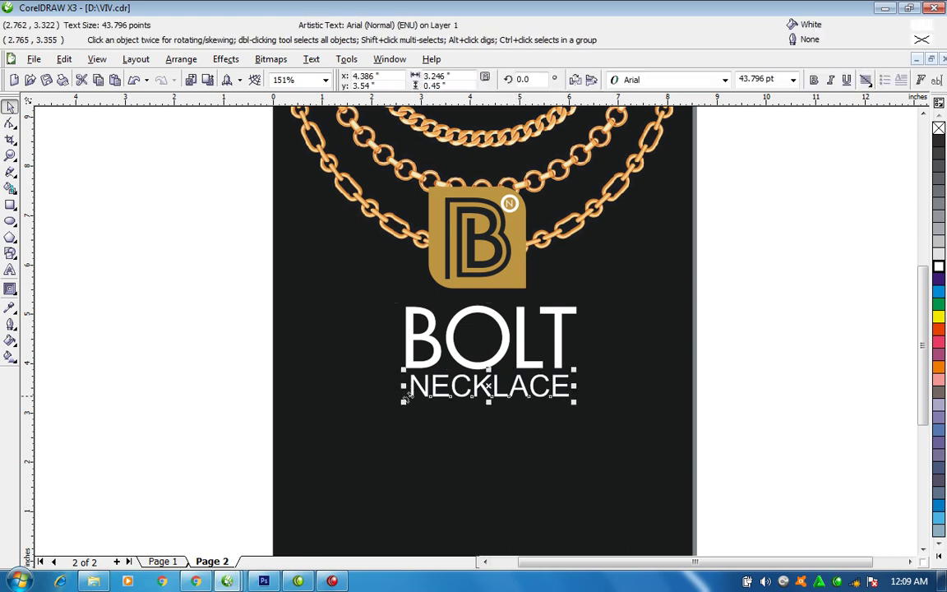
pyautogui.moveTo(575, 372)
pyautogui.mouseDown()
pyautogui.moveTo(530, 377)
pyautogui.moveTo(569, 409)
pyautogui.moveTo(564, 387)
pyautogui.mouseUp()
pyautogui.click(9, 122)
pyautogui.press('space')
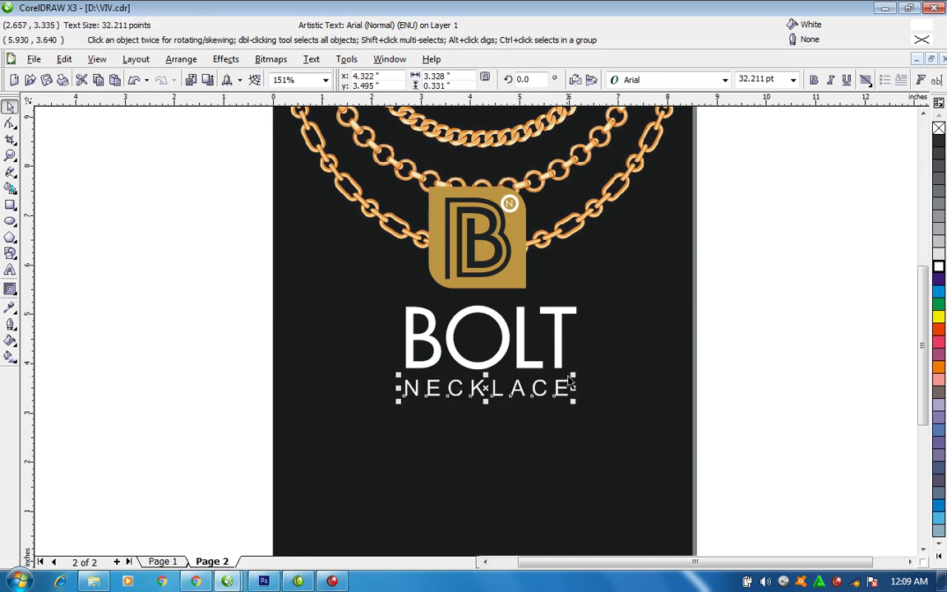
# Scale BOLT and NECKLACE together to about 2.13 by 1.09 in and centre them closely beneath the gold frame
pyautogui.click(562, 337)
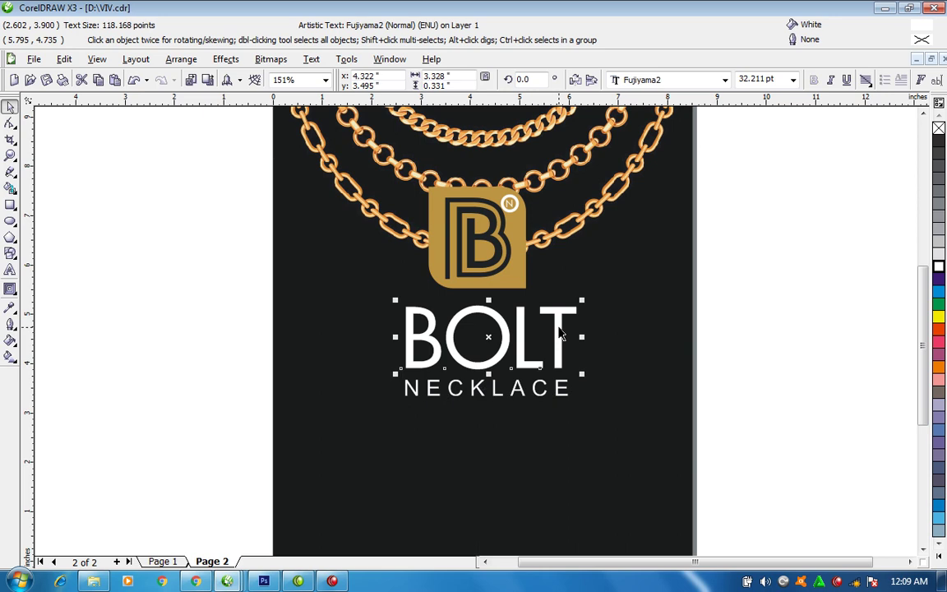
pyautogui.keyDown('shift'); pyautogui.click(559, 382); pyautogui.keyUp('shift')
pyautogui.moveTo(583, 301); pyautogui.dragTo(532, 285)
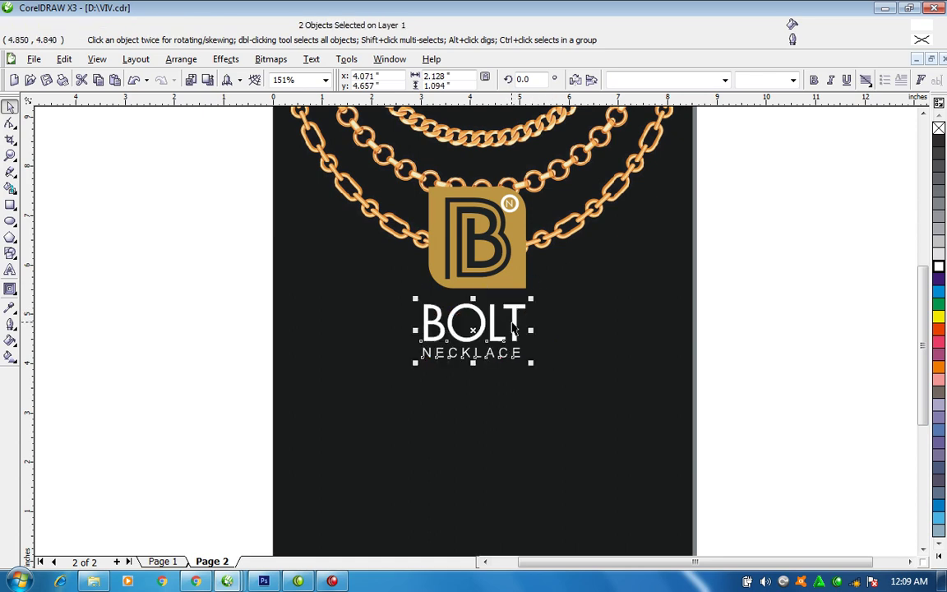
pyautogui.moveTo(516, 323); pyautogui.dragTo(523, 314)
pyautogui.keyDown('shift'); pyautogui.click(524, 282); pyautogui.keyUp('shift')
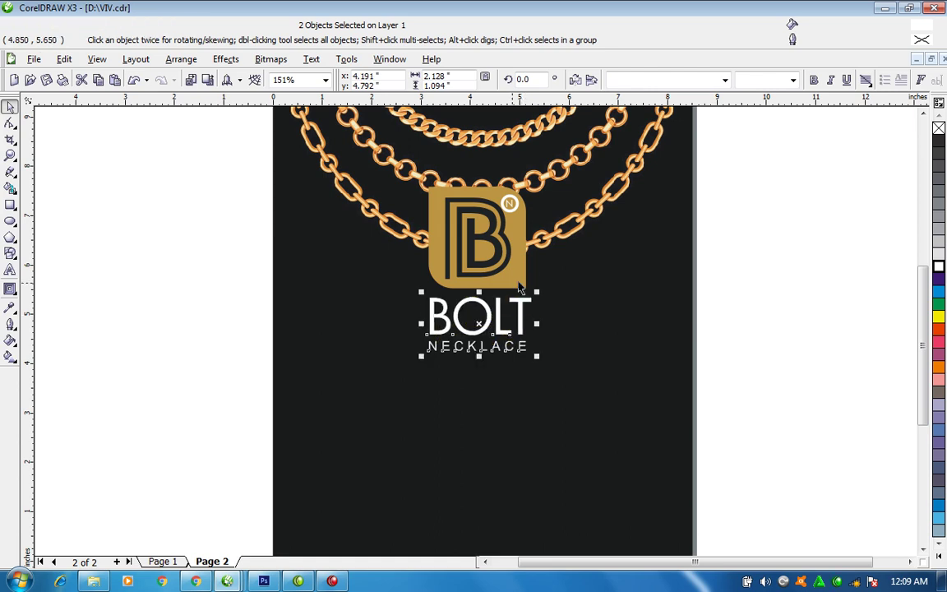
pyautogui.press('c')
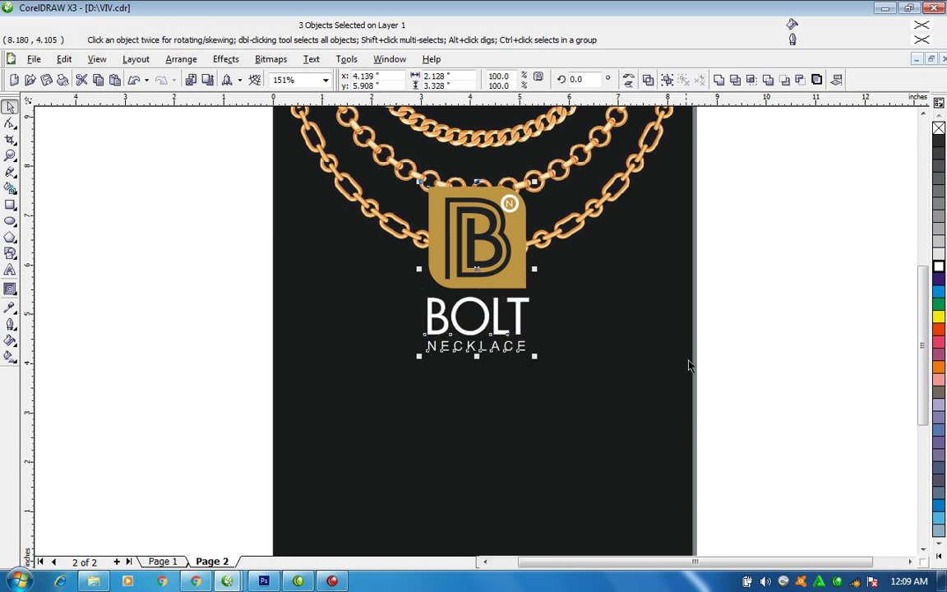
pyautogui.click(680, 271)
# Scale the whole logo down to about 1.84 by 2.88 in and place it just below the lowest chain's centre
pyautogui.press('F3')
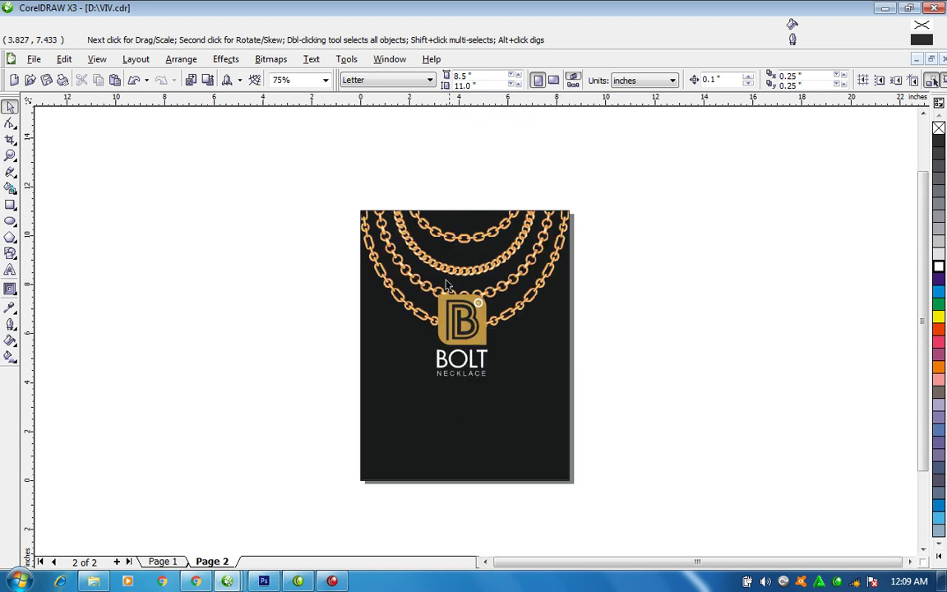
pyautogui.moveTo(322, 189); pyautogui.dragTo(548, 440)
pyautogui.moveTo(666, 224); pyautogui.dragTo(322, 451)
pyautogui.moveTo(434, 294); pyautogui.dragTo(448, 354)
pyautogui.moveTo(486, 445); pyautogui.dragTo(474, 429)
pyautogui.moveTo(440, 342); pyautogui.dragTo(436, 333)
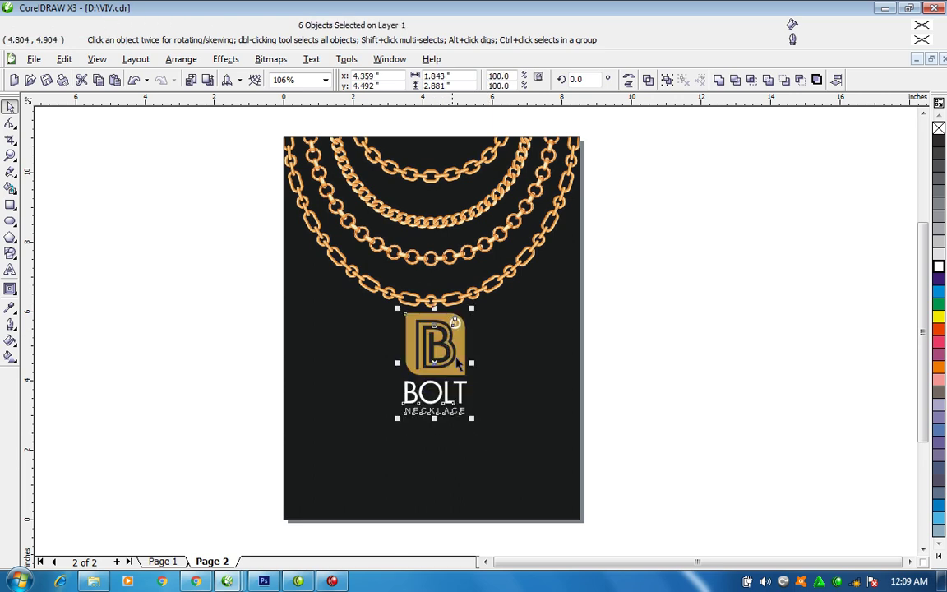
pyautogui.click(643, 355)
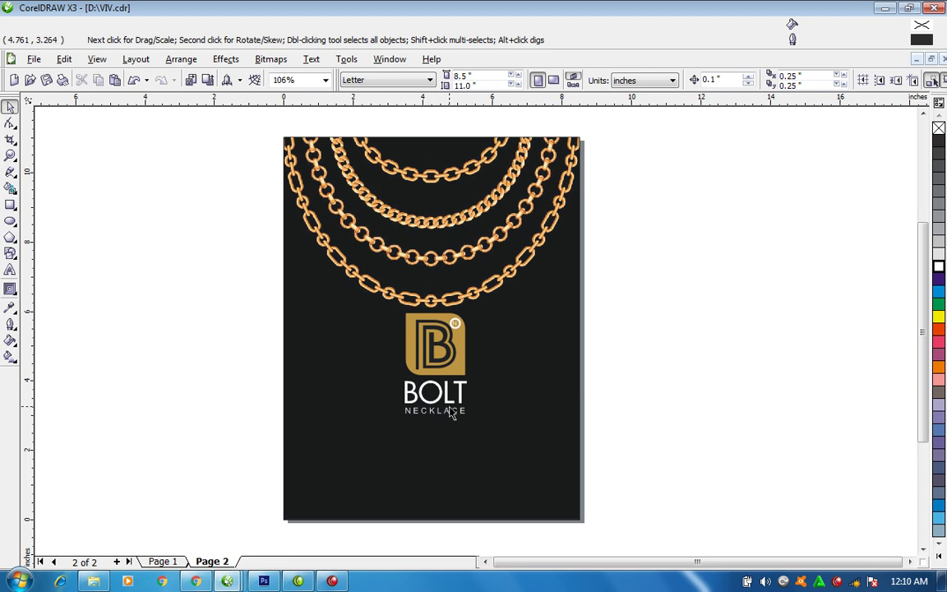
# Place a copy of the BOLT text in the page's lower-left area and reduce it to about 20.2 pt
pyautogui.moveTo(447, 394); pyautogui.dragTo(368, 465)
pyautogui.rightClick(368, 466)
pyautogui.click(218, 391)
pyautogui.press('F2')
pyautogui.moveTo(238, 359); pyautogui.dragTo(677, 541)
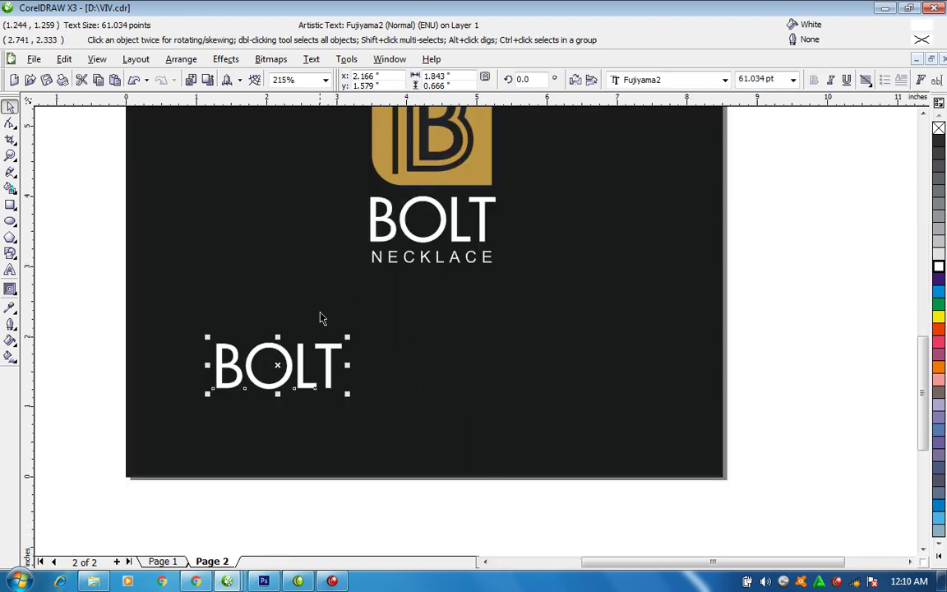
pyautogui.moveTo(348, 336); pyautogui.dragTo(261, 368)
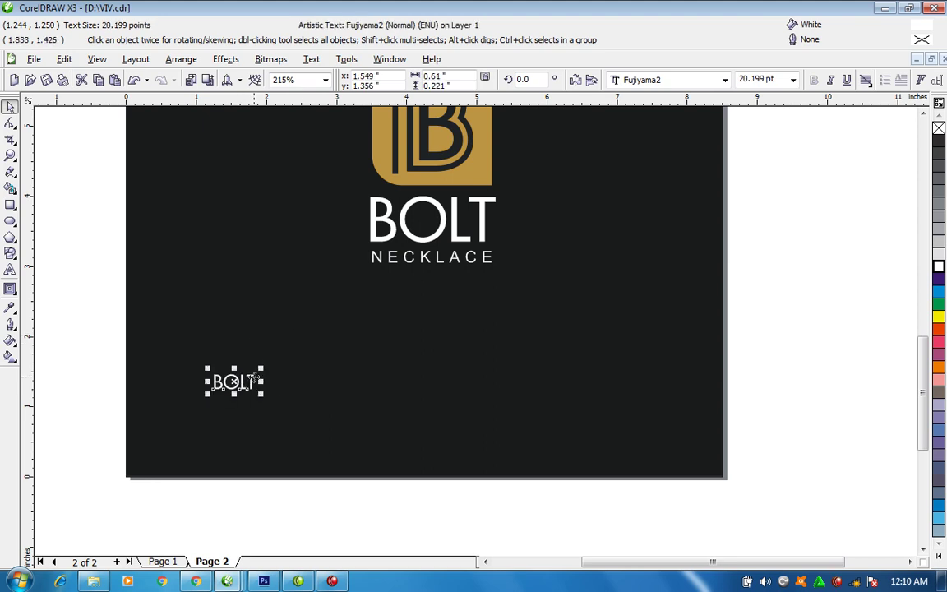
pyautogui.doubleClick(254, 377)
pyautogui.hotkey('ctrl', 'a')
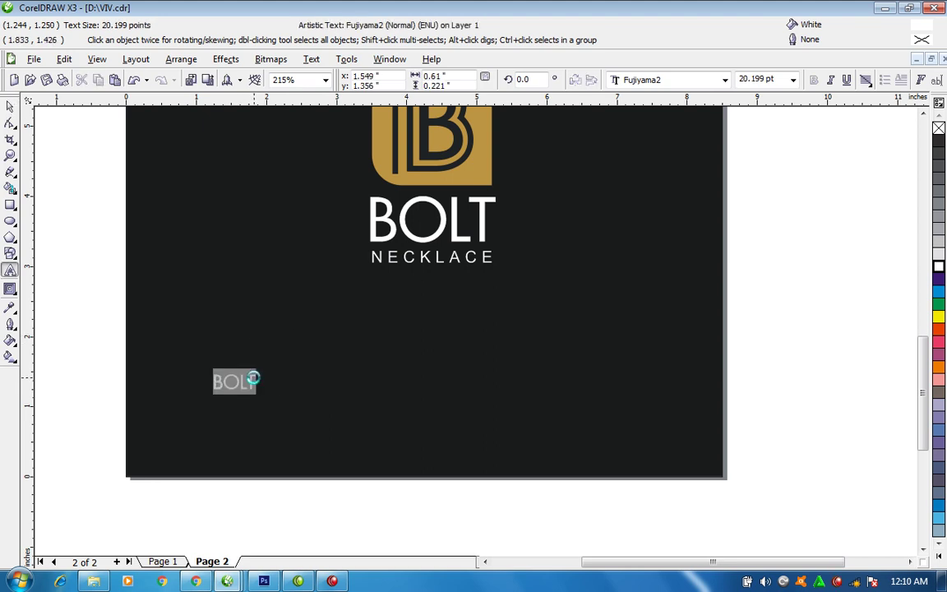
pyautogui.write('www')
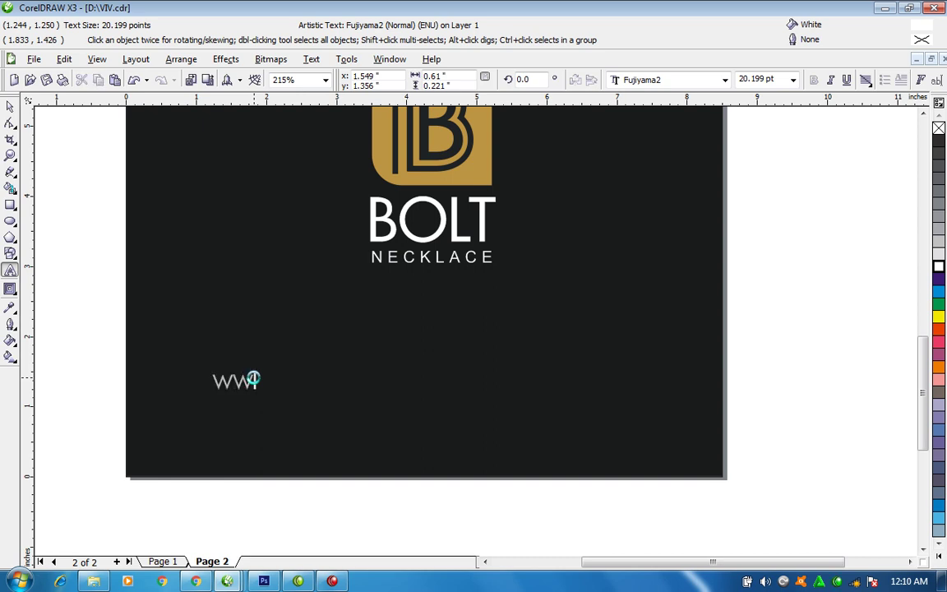
pyautogui.write('.BOLT')
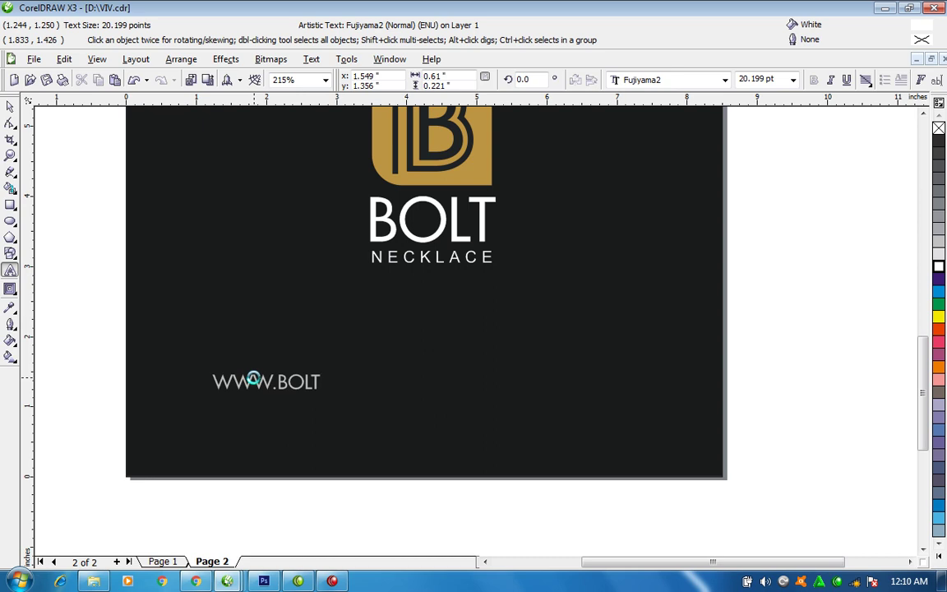
pyautogui.write('NECLACE')
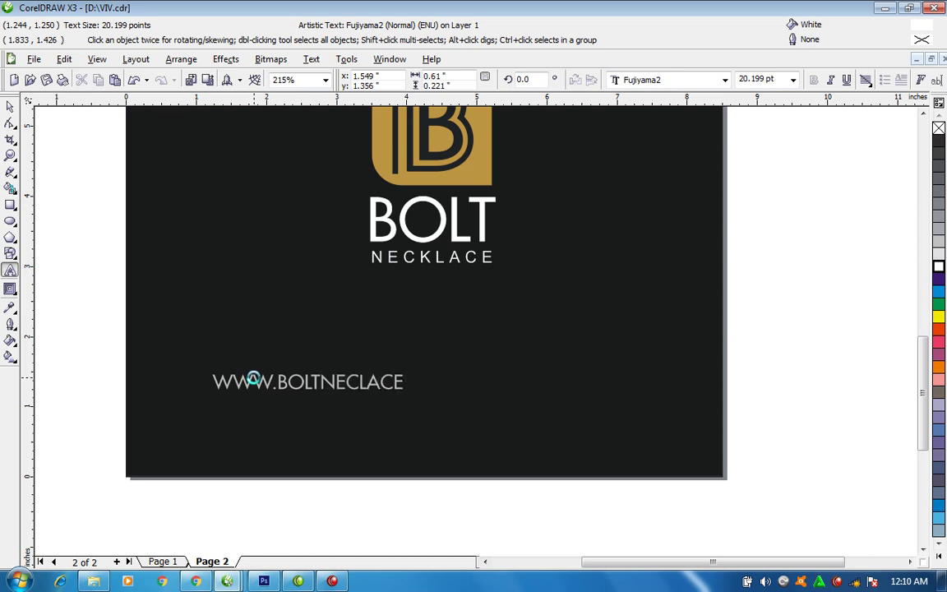